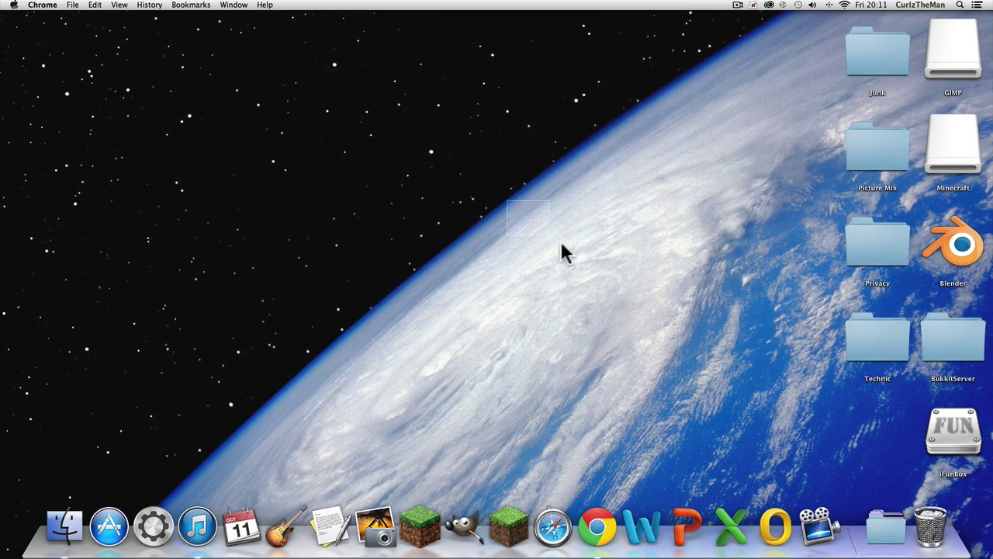
# Step: Rearrange the windows and icons on the desktop
pyautogui.click(567, 256)
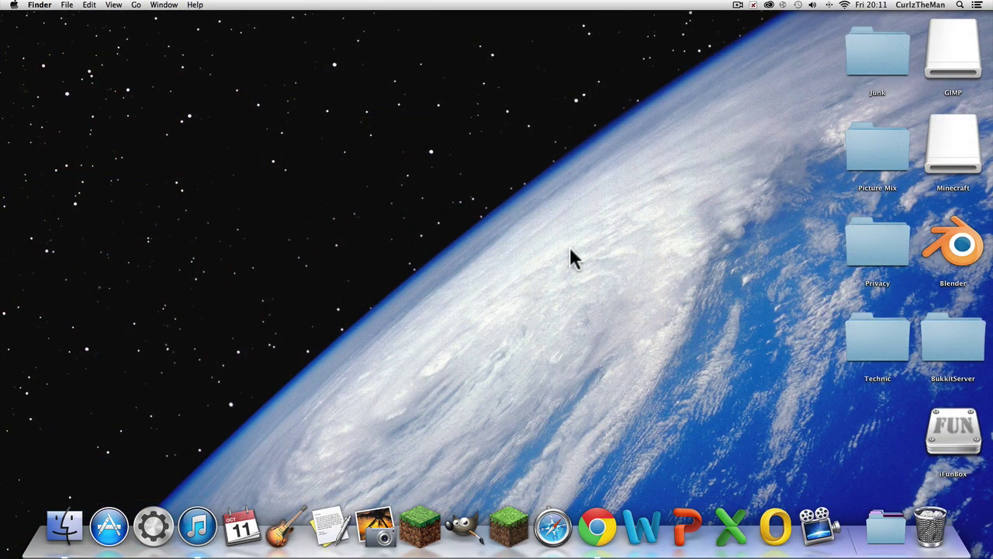
pyautogui.moveTo(437, 204); pyautogui.dragTo(98, 104)
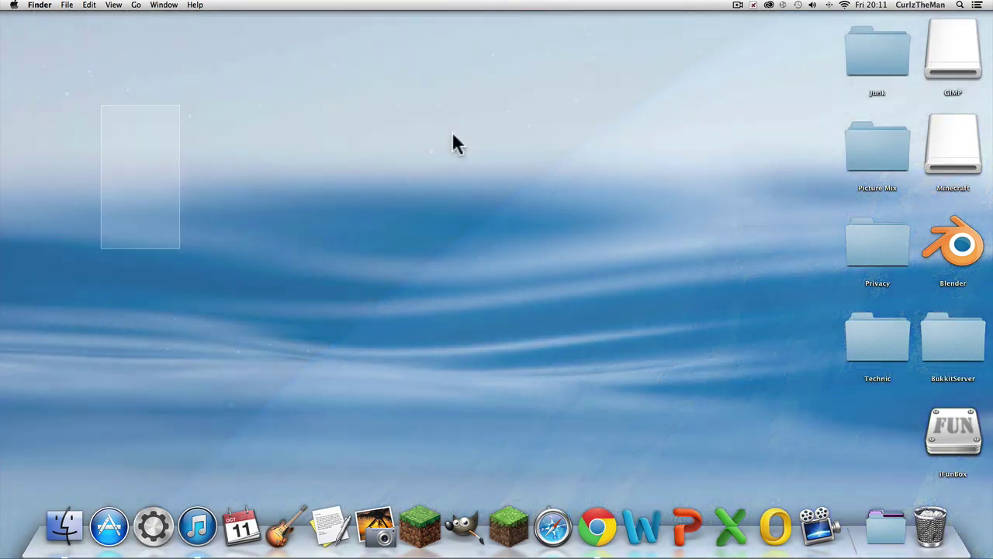
pyautogui.moveTo(455, 142); pyautogui.dragTo(521, 8)
pyautogui.moveTo(565, 153); pyautogui.dragTo(510, 295)
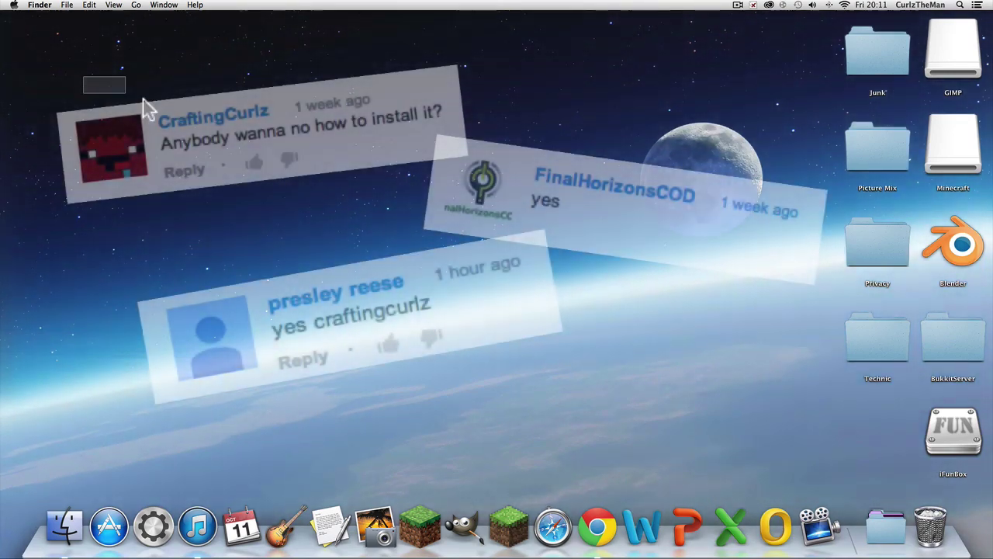
pyautogui.moveTo(658, 57); pyautogui.dragTo(167, 296)
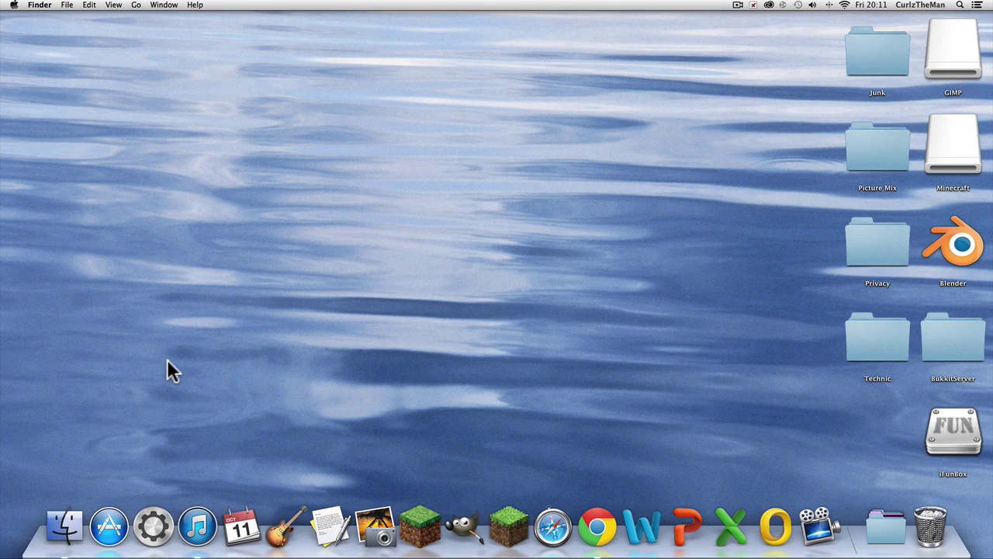
# Step: Search Chrome for 'Clay soldiers mod' and scroll through the results
pyautogui.click(595, 532)
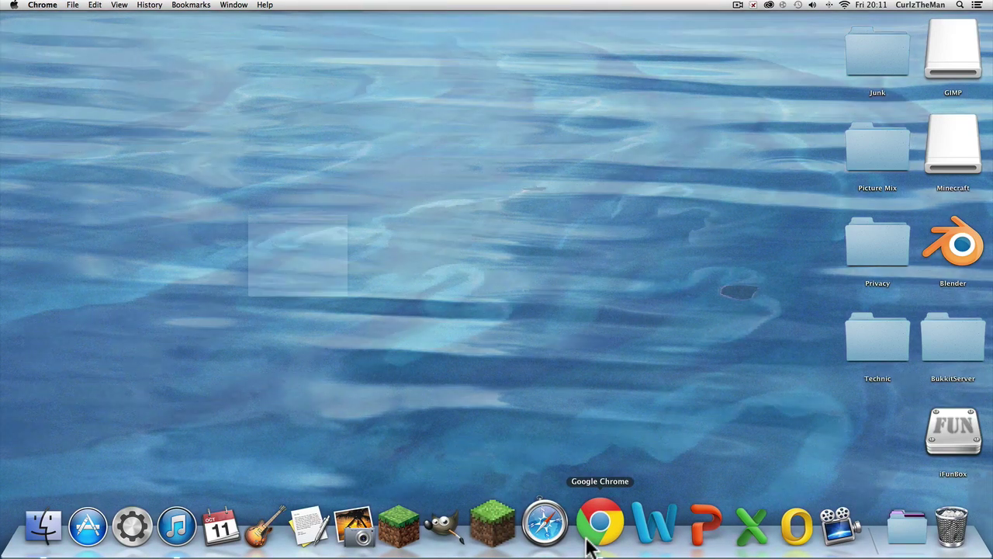
pyautogui.write('Clay soldiers mo')
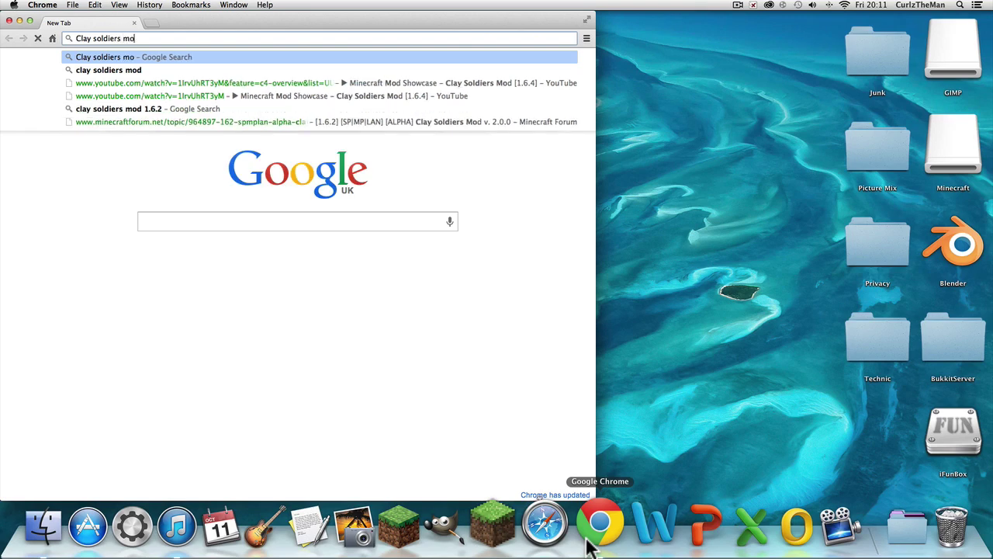
pyautogui.write('d')
pyautogui.press('Return')
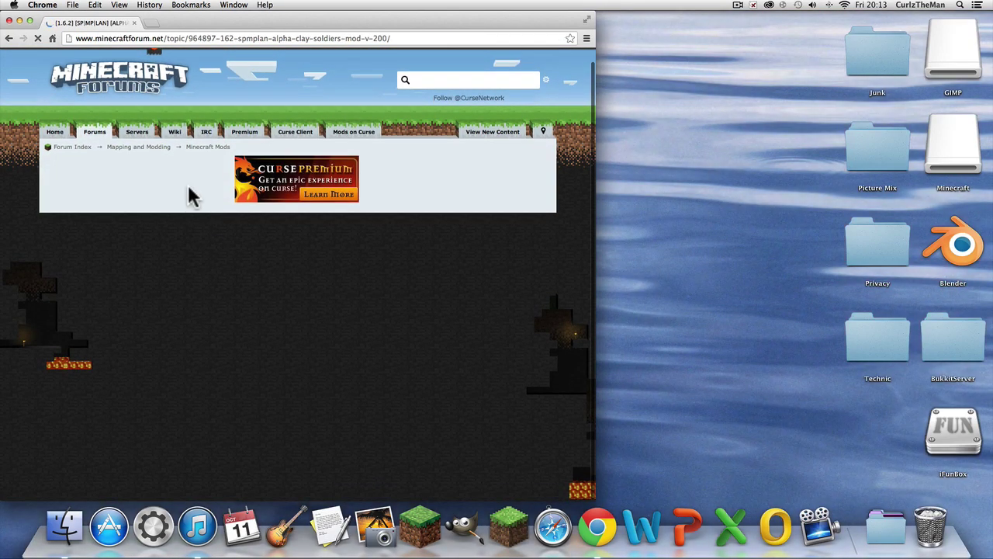
pyautogui.scroll(-5, 186, 174)
pyautogui.scroll(-6, 186, 172)
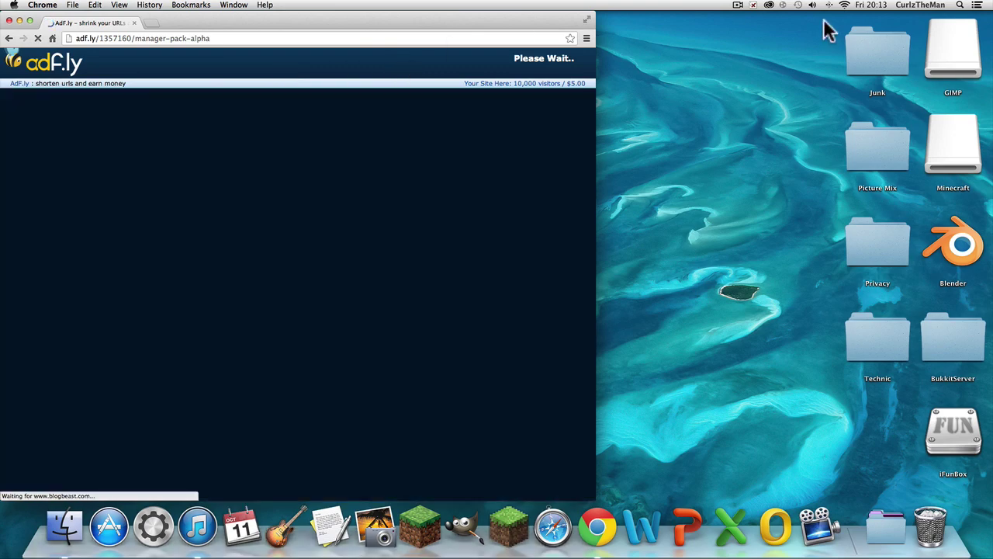
# Step: Copy CSM_v200a.jar from Spotlight onto the desktop, then close the Chrome window
pyautogui.click(960, 6)
pyautogui.write('csm')
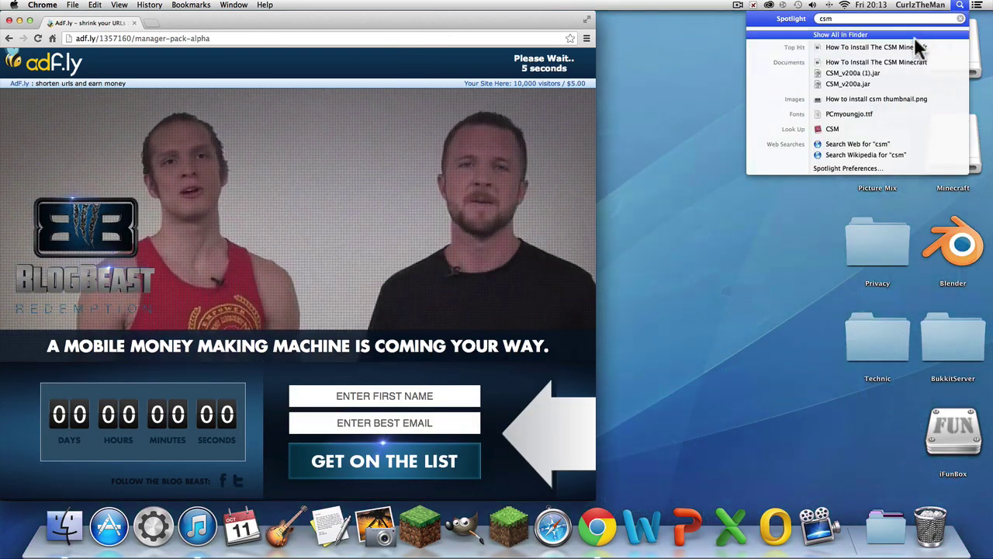
pyautogui.moveTo(864, 82); pyautogui.dragTo(639, 240)
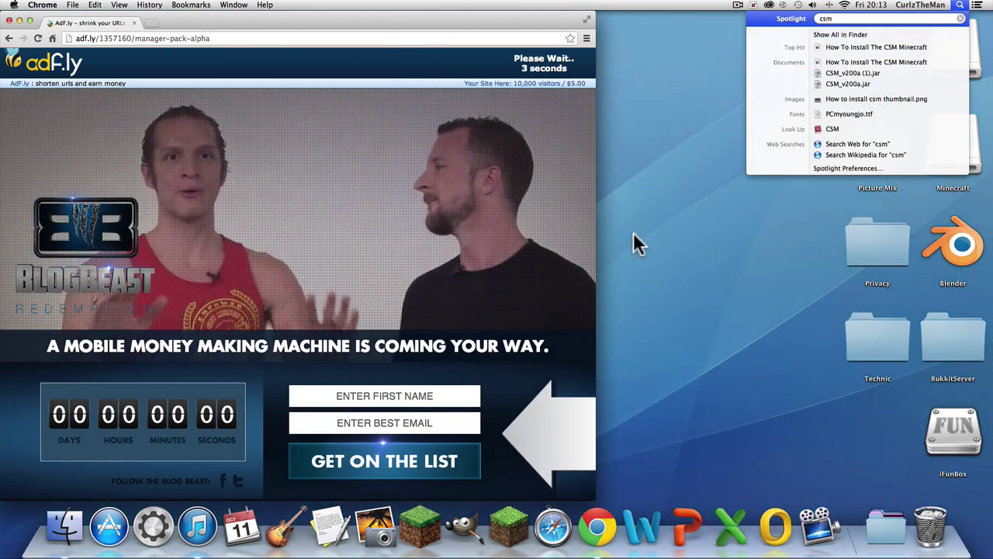
pyautogui.click(659, 232)
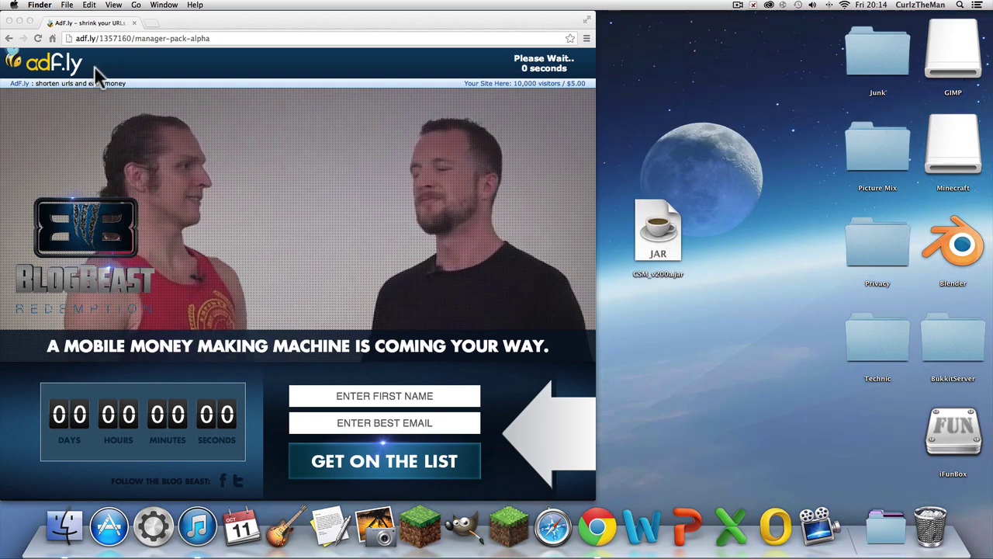
pyautogui.click(539, 68)
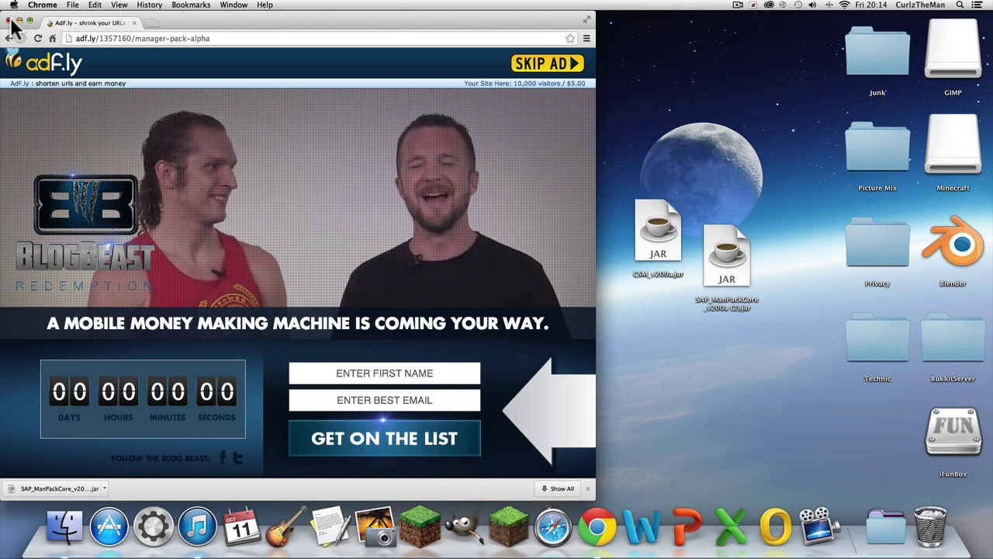
pyautogui.click(9, 21)
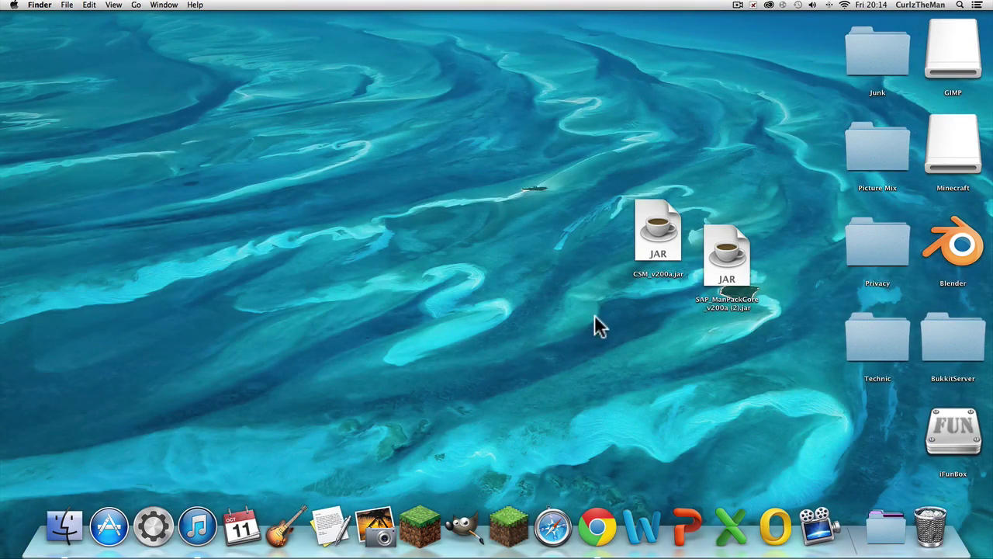
# Step: Start the Minecraft launcher and sign in with the account username and password
pyautogui.moveTo(668, 275); pyautogui.dragTo(476, 271)
pyautogui.click(594, 348)
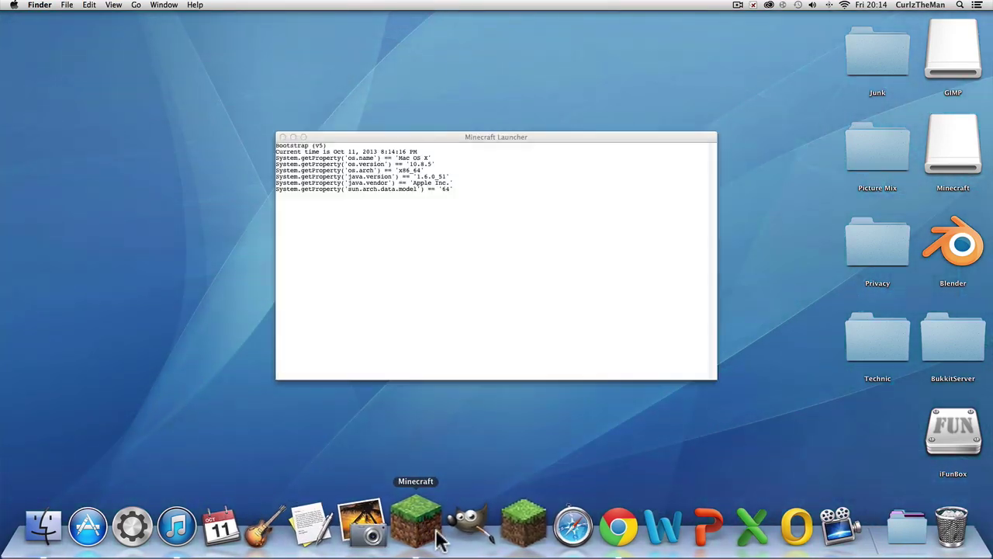
pyautogui.moveTo(416, 134); pyautogui.dragTo(321, 127)
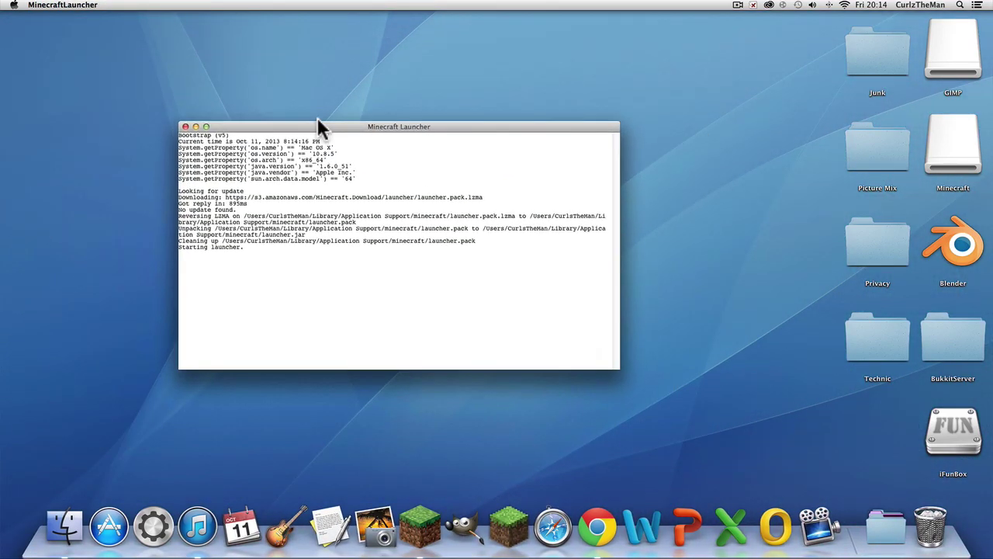
pyautogui.click(264, 391)
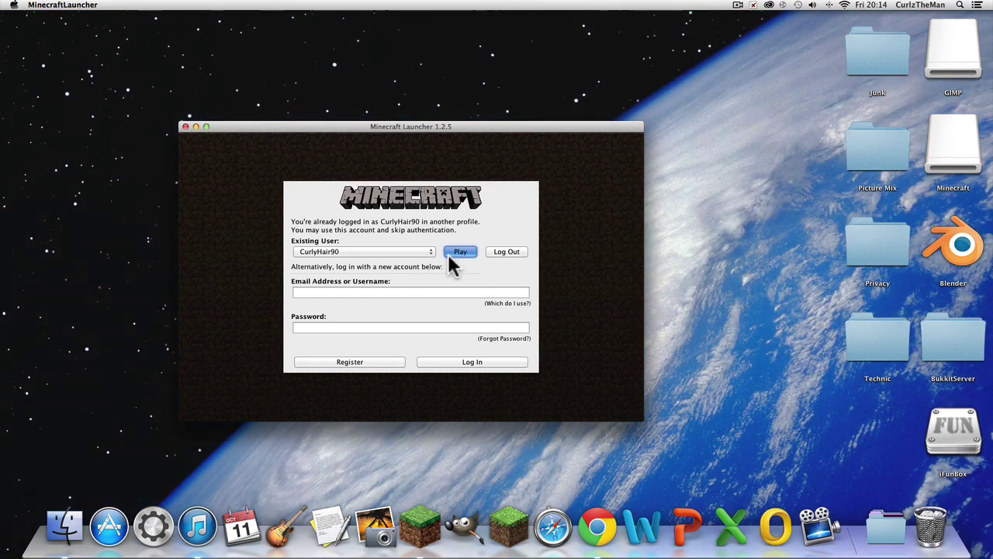
pyautogui.click(450, 255)
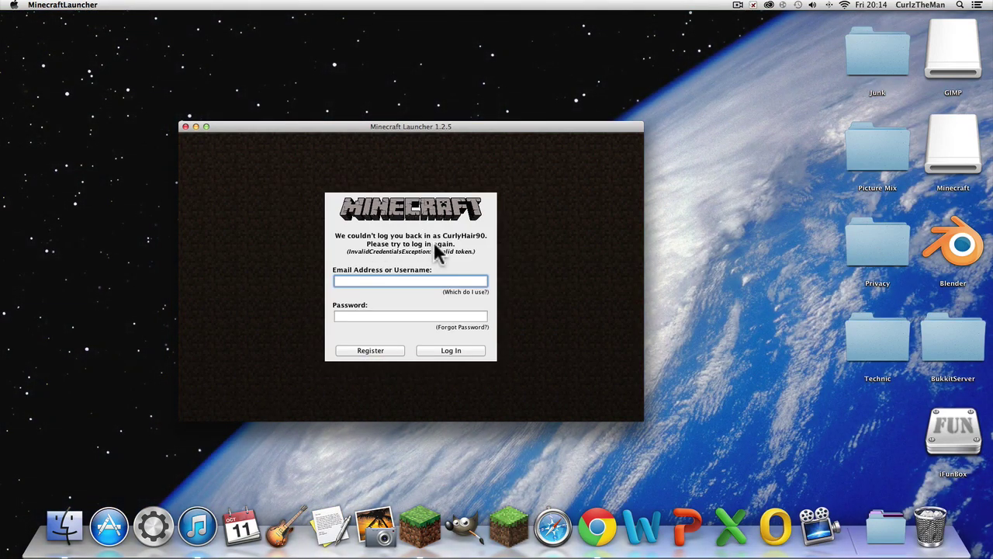
pyautogui.write('CurlyHair90')
pyautogui.click(429, 313)
pyautogui.write('••••••••')
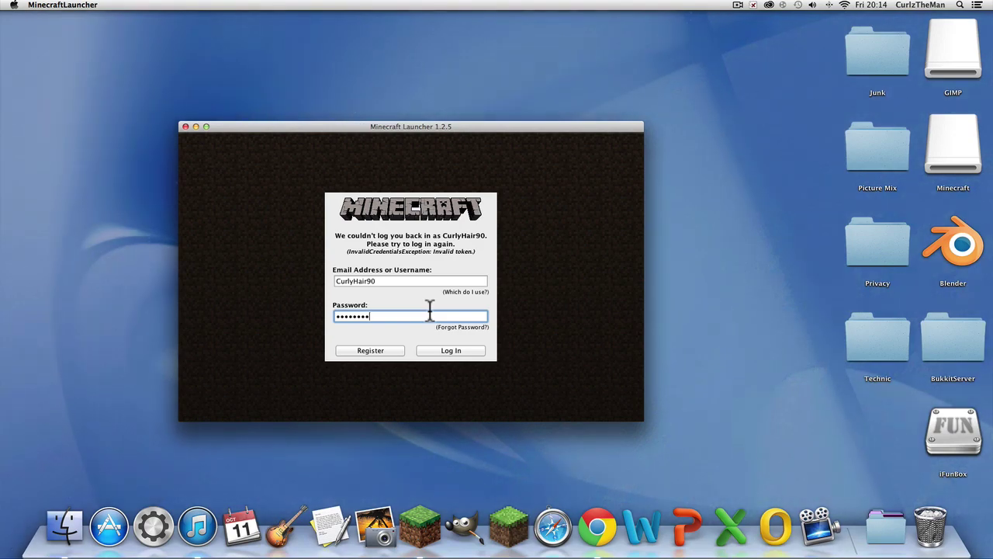
pyautogui.press('Return')
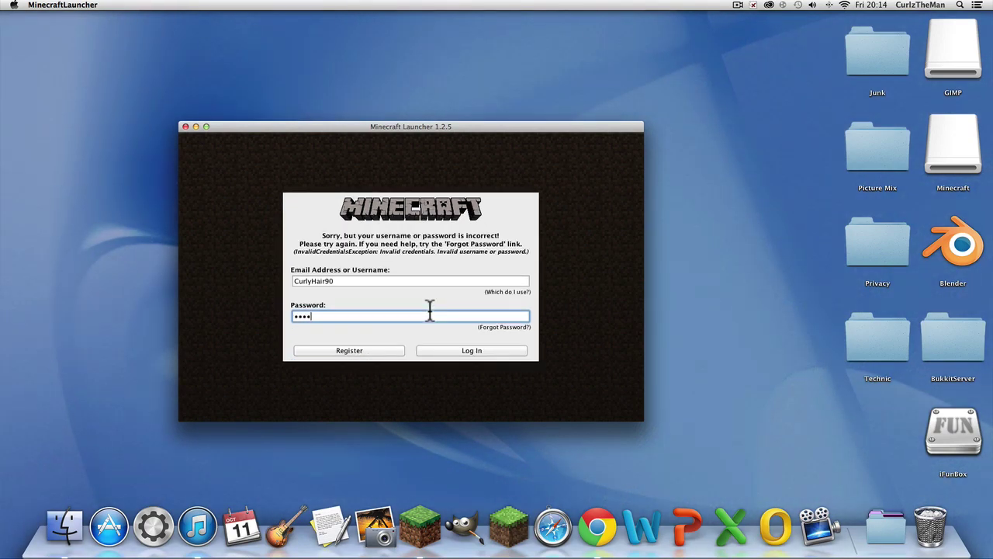
pyautogui.press('Return')
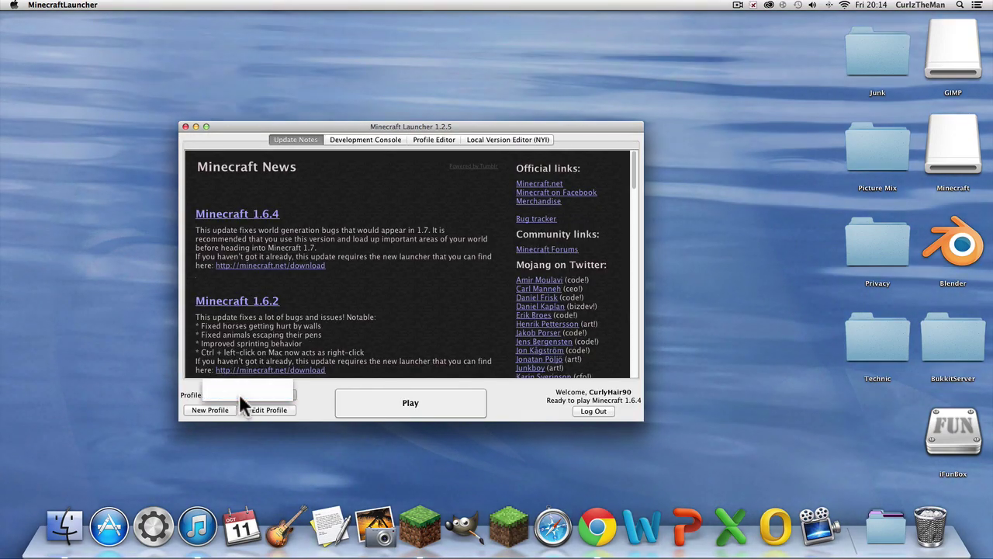
# Step: Launch Minecraft 1.6.4 to its title menu, then quit back to the desktop
pyautogui.click(406, 401)
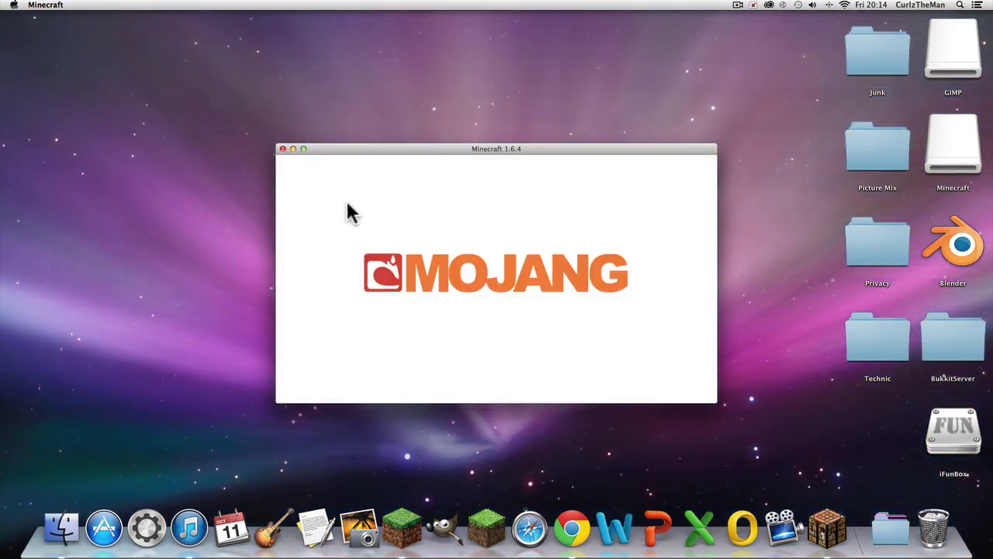
pyautogui.click(303, 149)
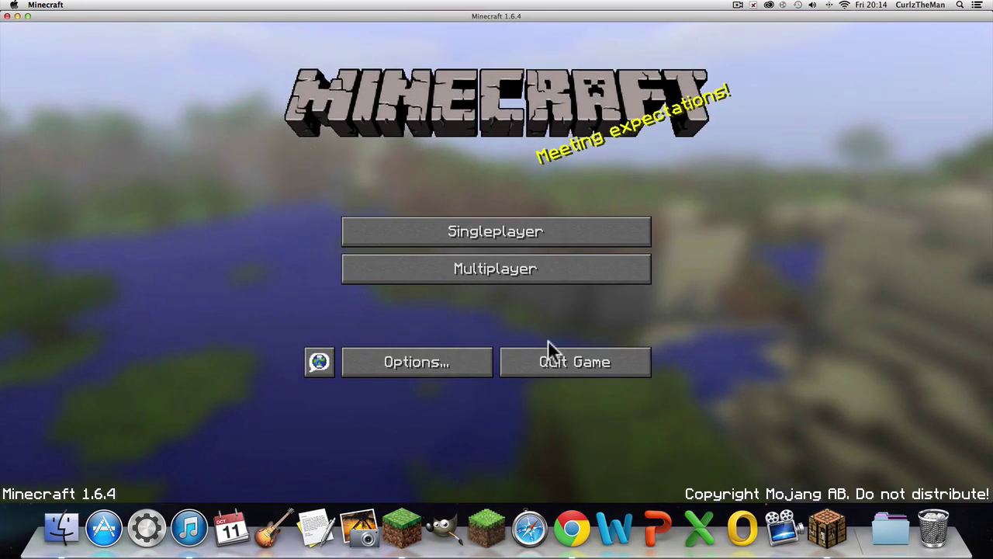
pyautogui.click(582, 365)
pyautogui.moveTo(395, 268); pyautogui.dragTo(476, 224)
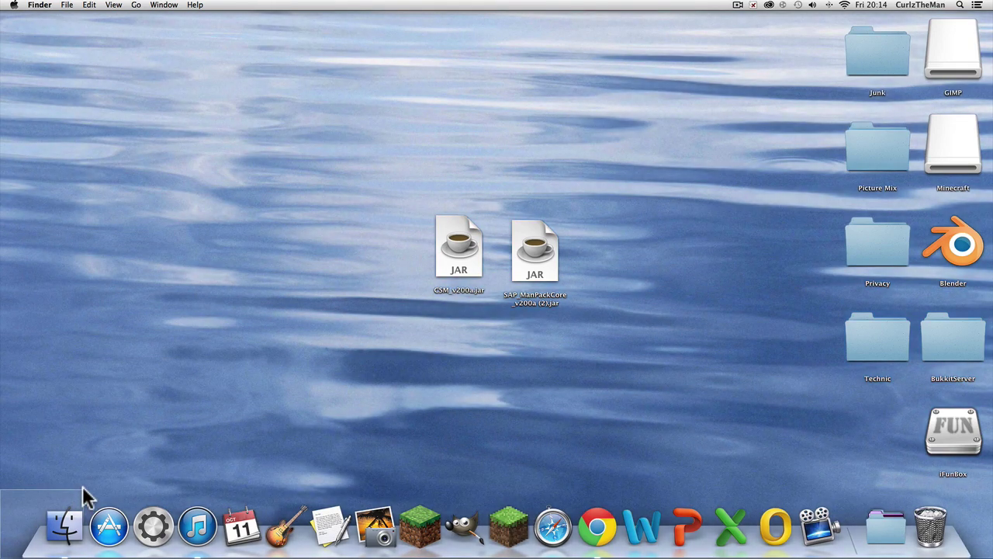
# Step: Tidy the desktop icons and try a Spotlight search for 'csm'
pyautogui.moveTo(75, 516); pyautogui.dragTo(62, 469)
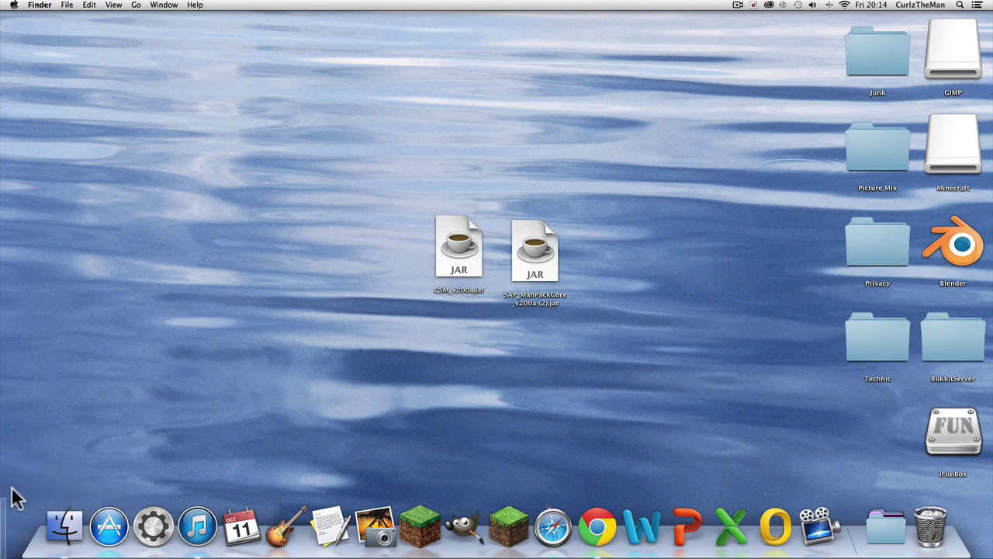
pyautogui.moveTo(100, 504); pyautogui.dragTo(108, 506)
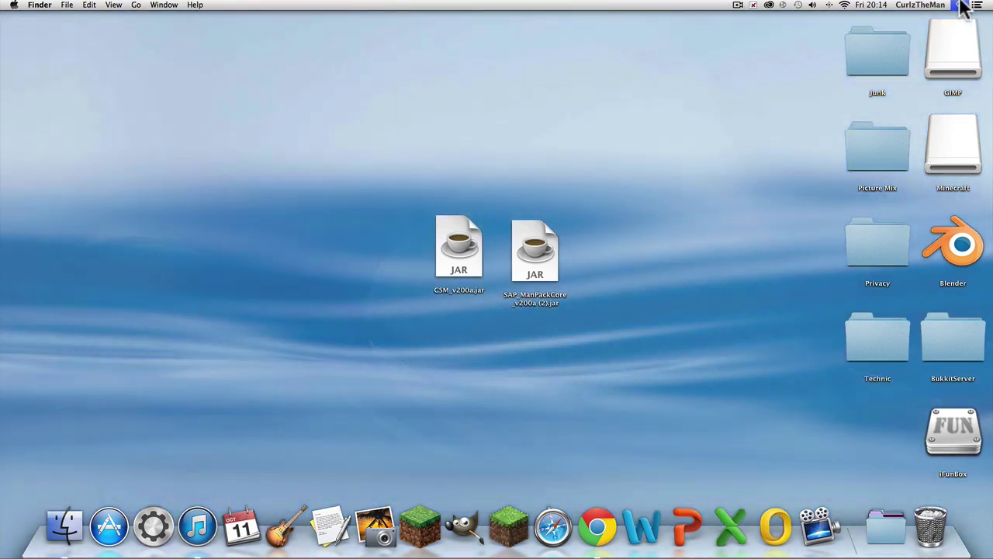
pyautogui.click(960, 6)
pyautogui.write('csm')
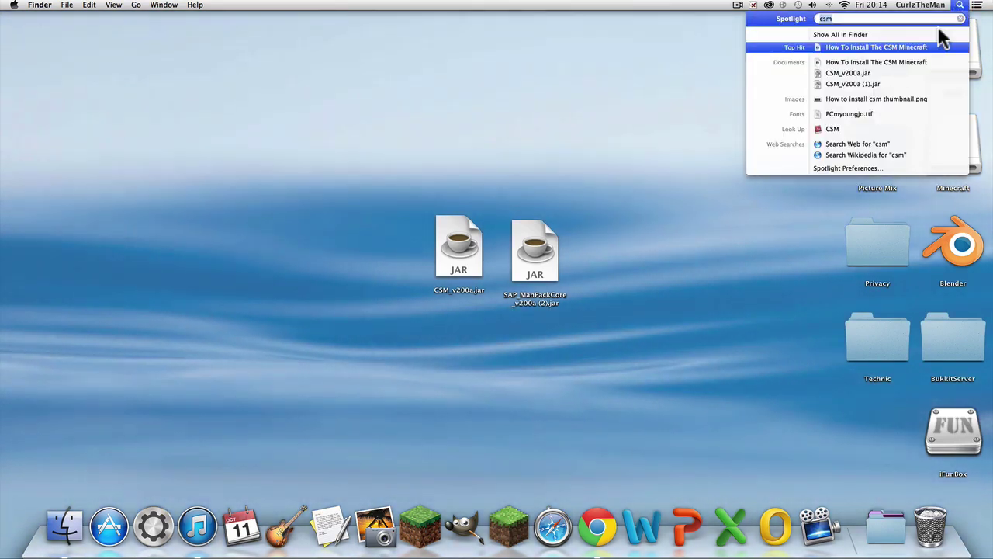
pyautogui.press('Escape')
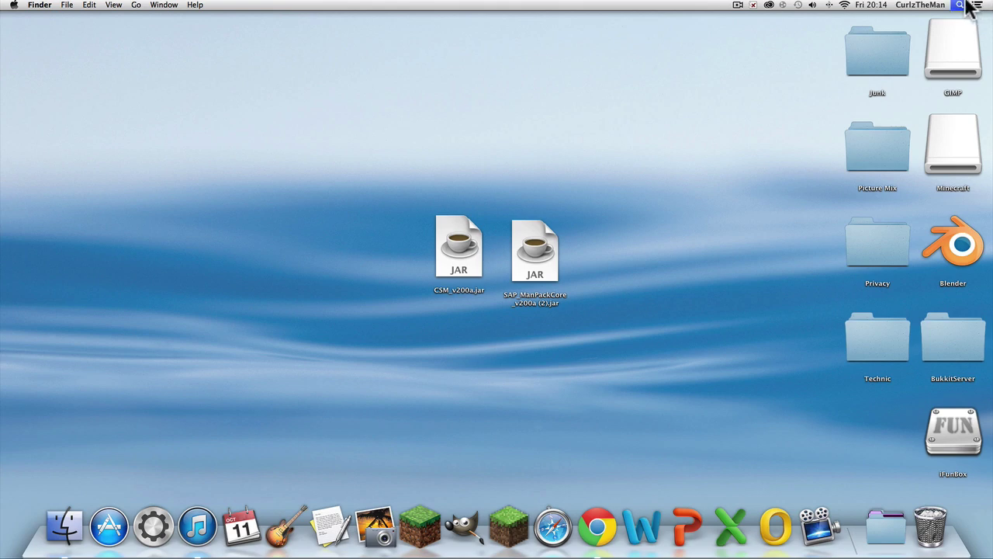
# Step: Try a Spotlight search for '%appdarata', then select SAP_ManPackCore_v200a (2).jar on the desktop
pyautogui.click(962, 5)
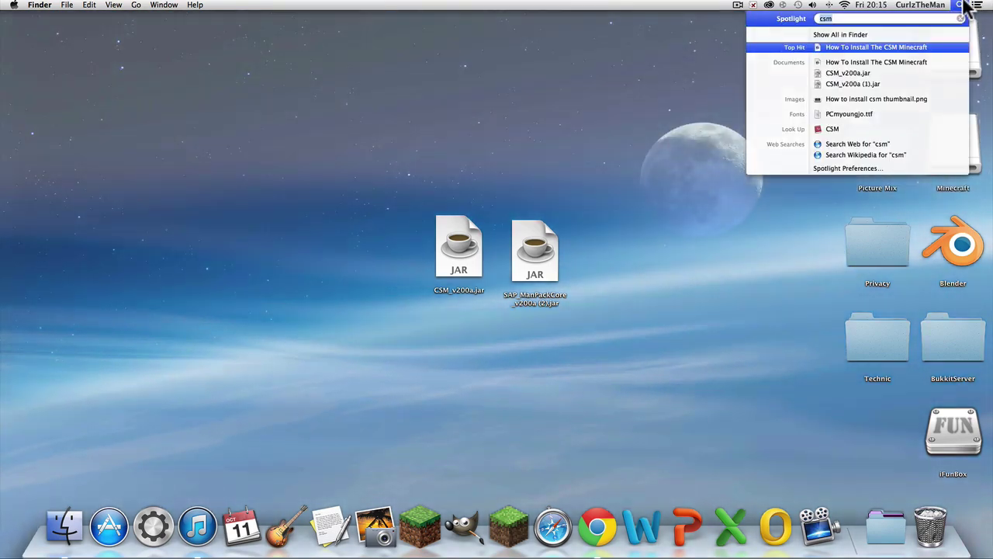
pyautogui.write('%appdara')
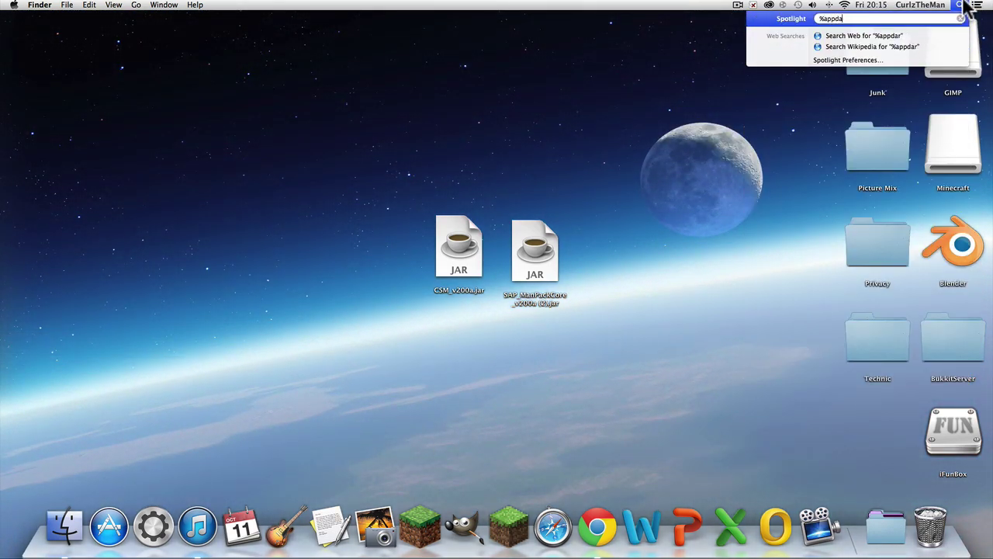
pyautogui.write('ta%')
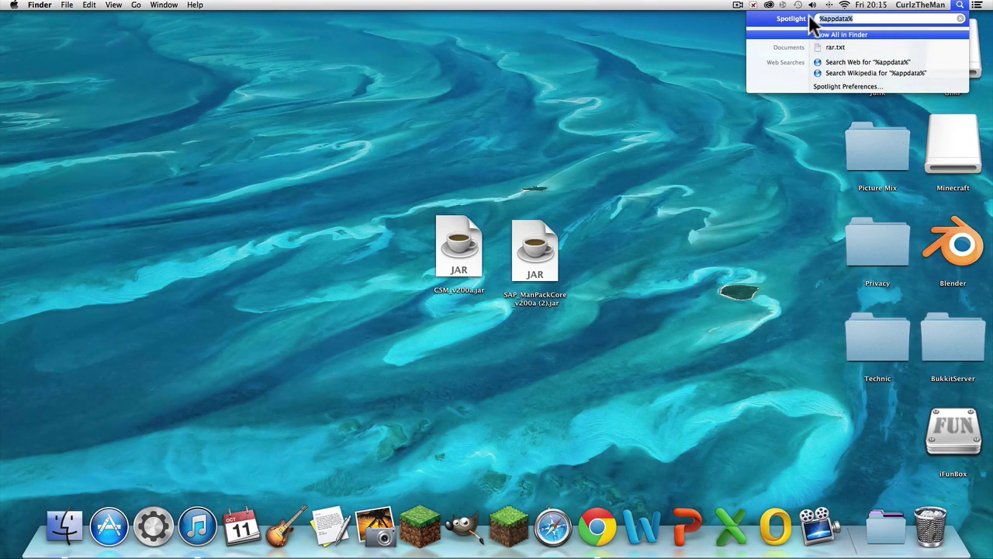
pyautogui.press('Escape')
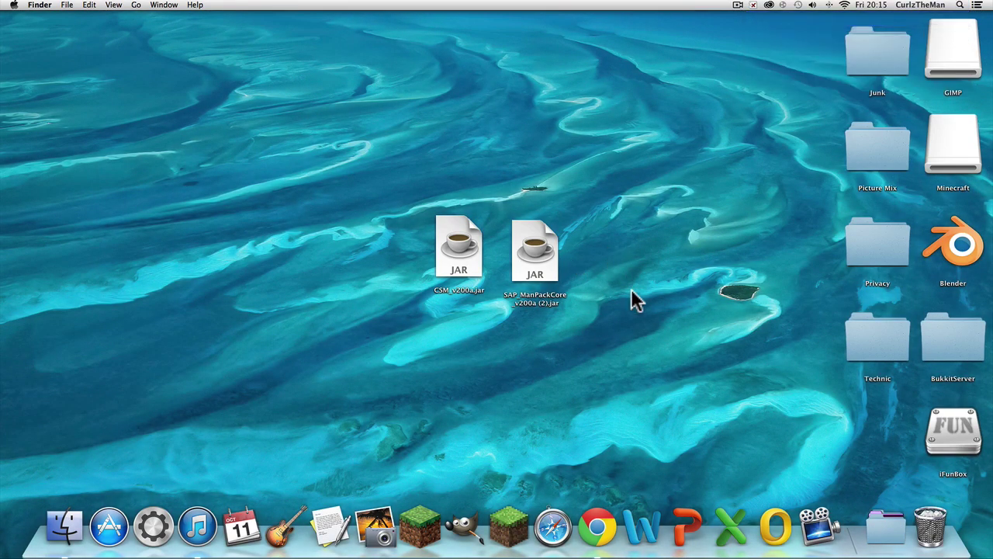
pyautogui.moveTo(634, 301); pyautogui.dragTo(427, 213)
pyautogui.click(617, 273)
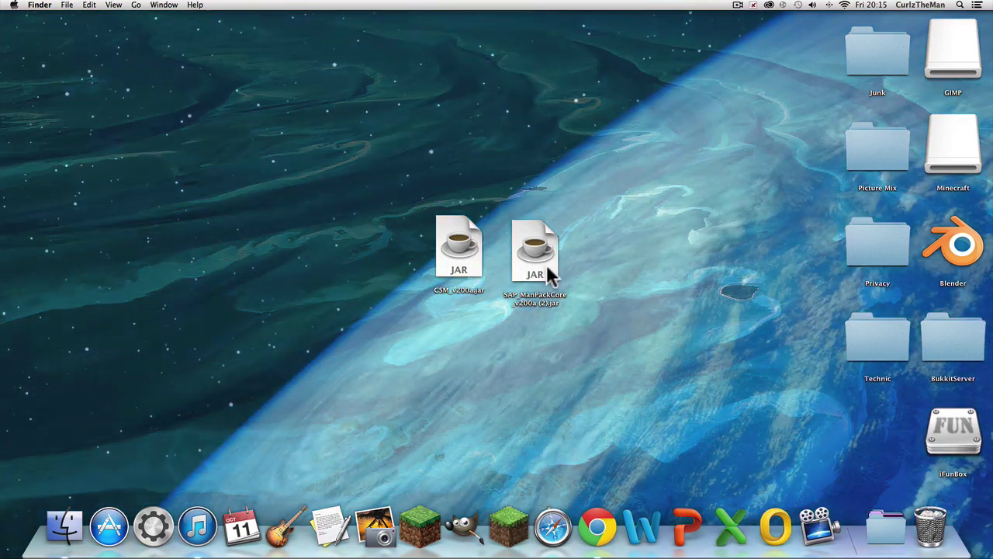
pyautogui.click(547, 266)
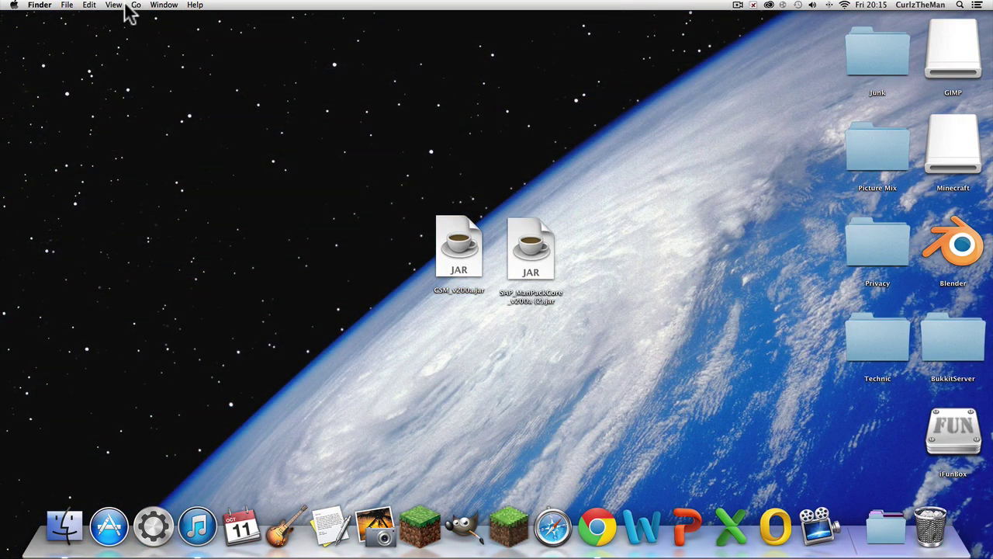
# Step: Navigate through Library and Application Support into the minecraft folder
pyautogui.click(133, 5)
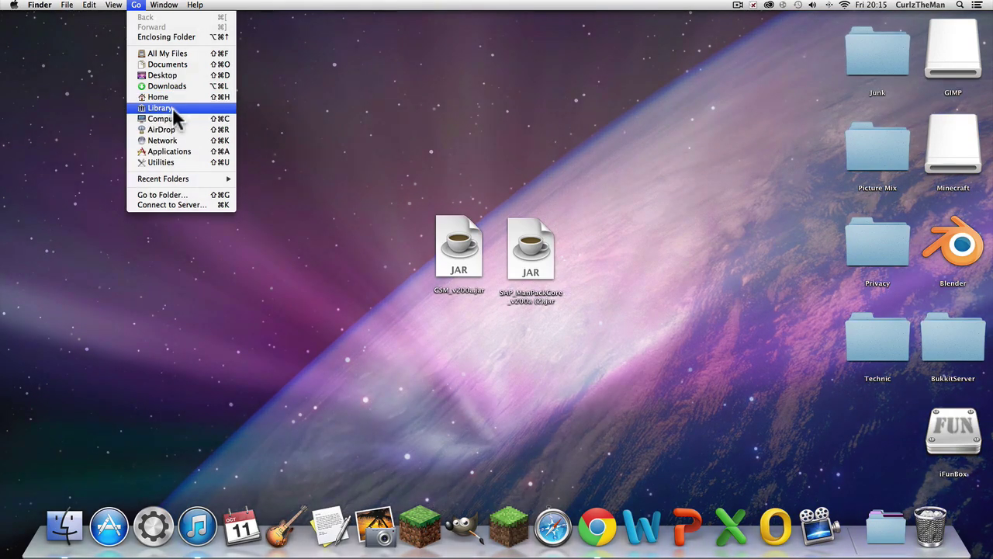
pyautogui.click(172, 97)
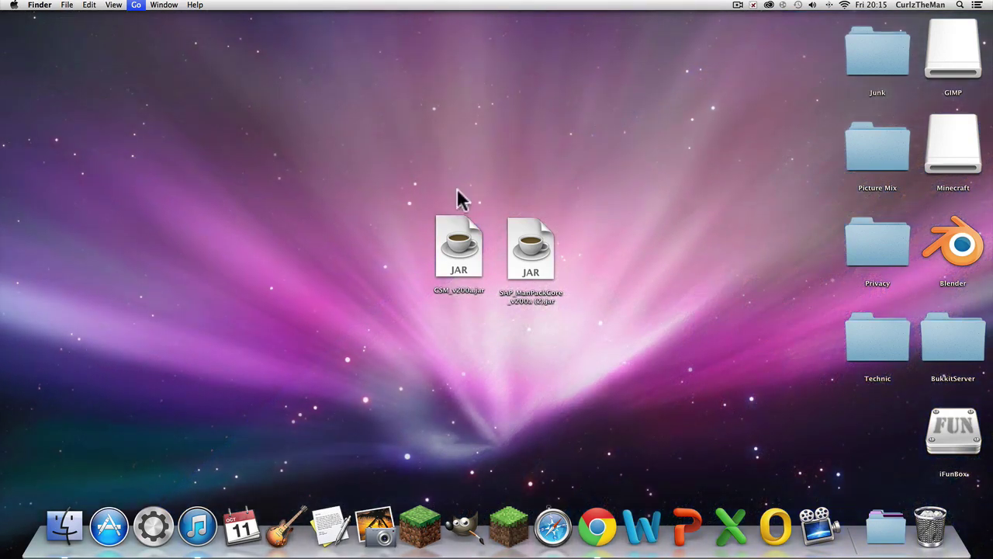
pyautogui.doubleClick(600, 89)
pyautogui.scroll(-5, 599, 86)
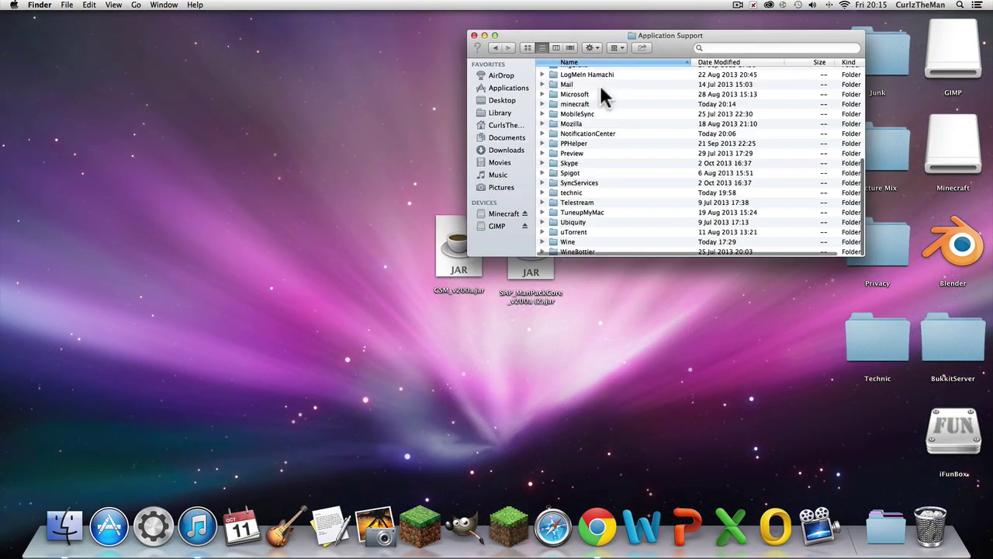
pyautogui.doubleClick(588, 103)
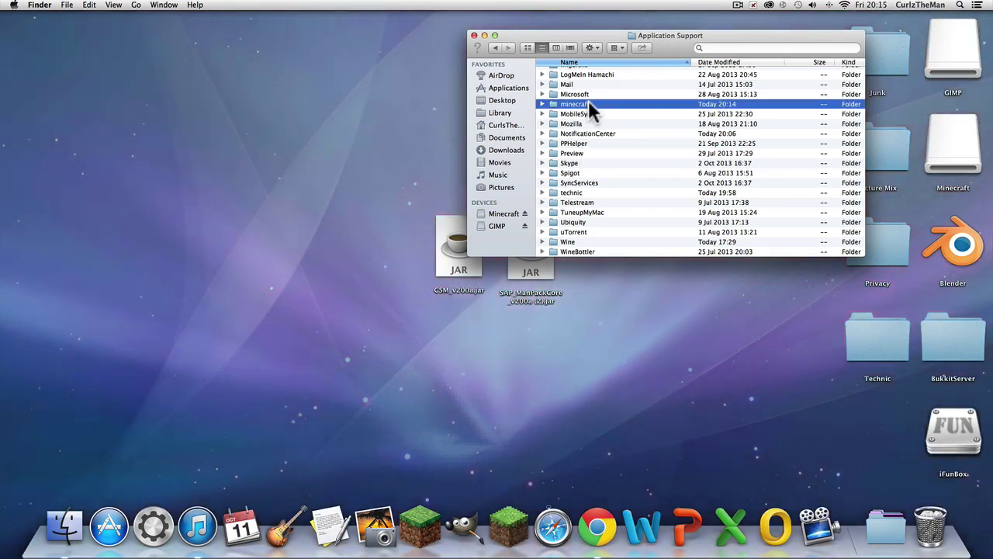
pyautogui.scroll(-2, 593, 122)
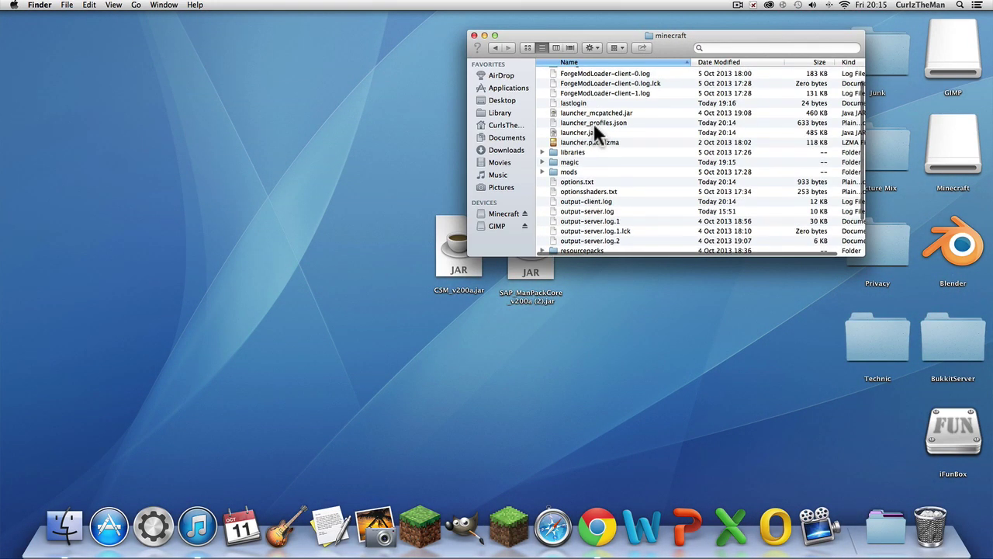
pyautogui.scroll(2, 592, 123)
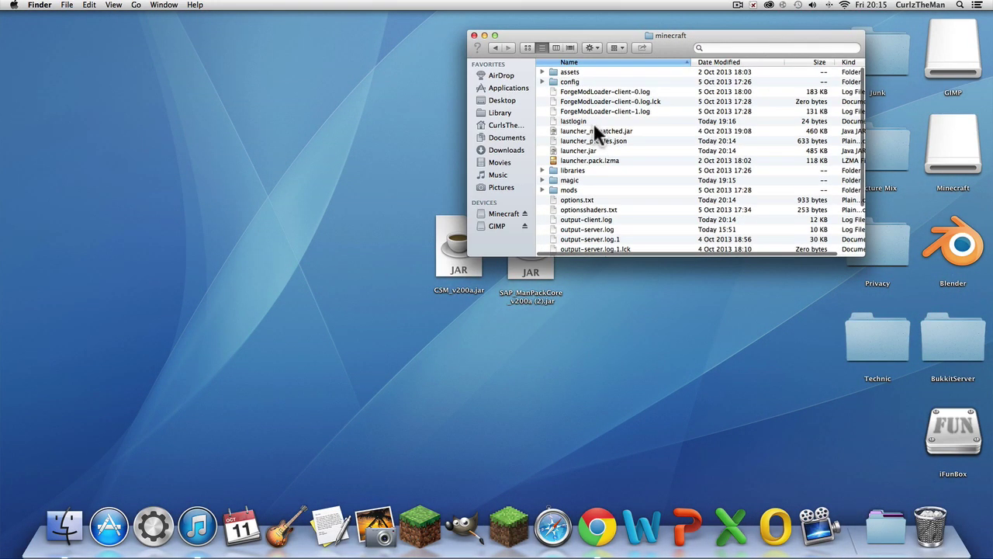
# Step: Move all 26 items in the minecraft folder to the Trash and permanently empty it
pyautogui.click(590, 189)
pyautogui.press('super+a')
pyautogui.rightClick(589, 168)
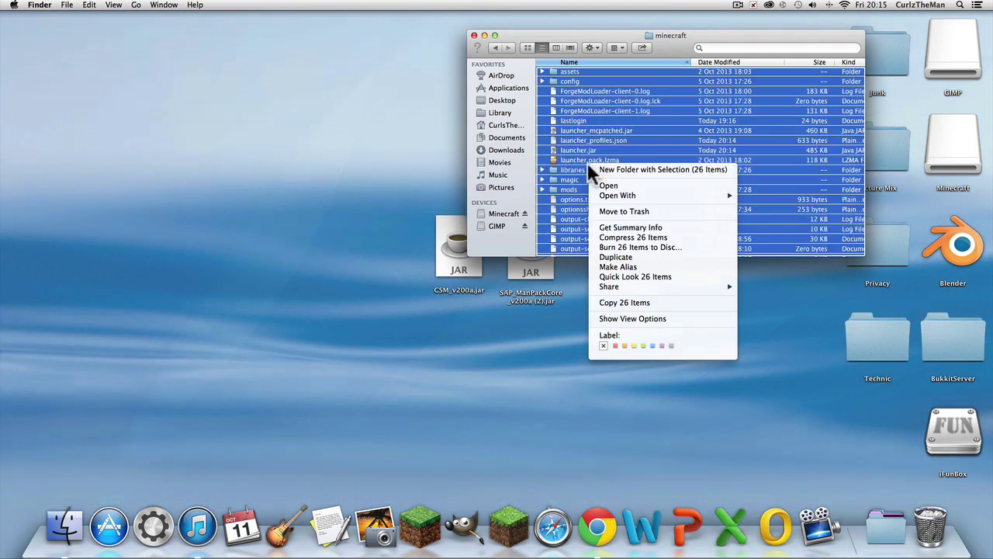
pyautogui.click(630, 211)
pyautogui.click(931, 526)
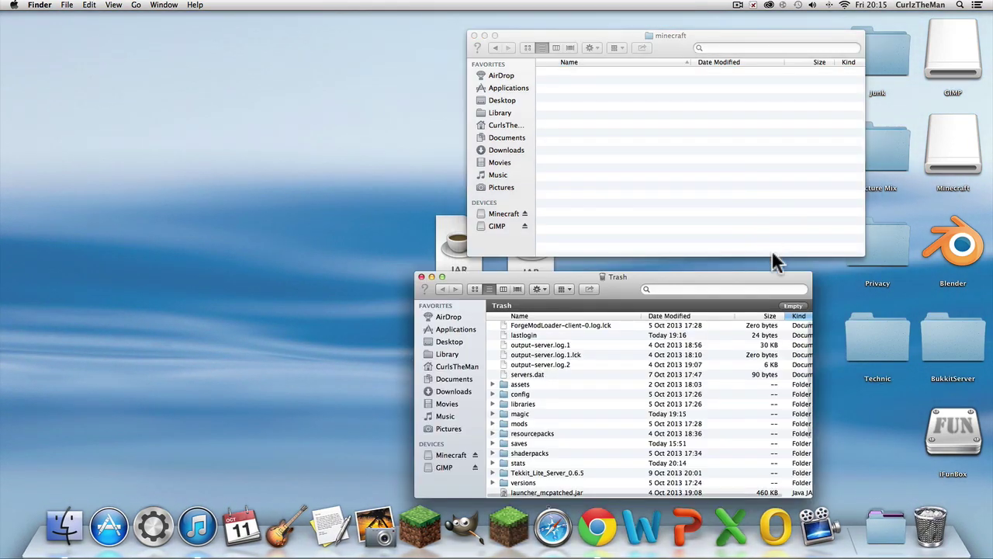
pyautogui.click(793, 305)
pyautogui.click(576, 177)
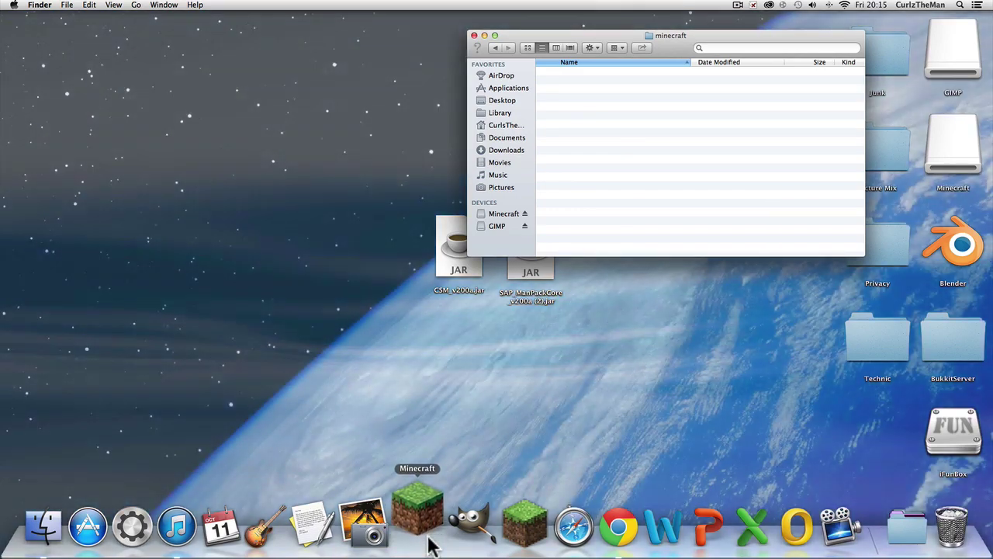
# Step: Launch Minecraft and log in with the account username and password
pyautogui.click(432, 545)
pyautogui.moveTo(319, 108); pyautogui.dragTo(751, 117)
pyautogui.moveTo(547, 137); pyautogui.dragTo(357, 195)
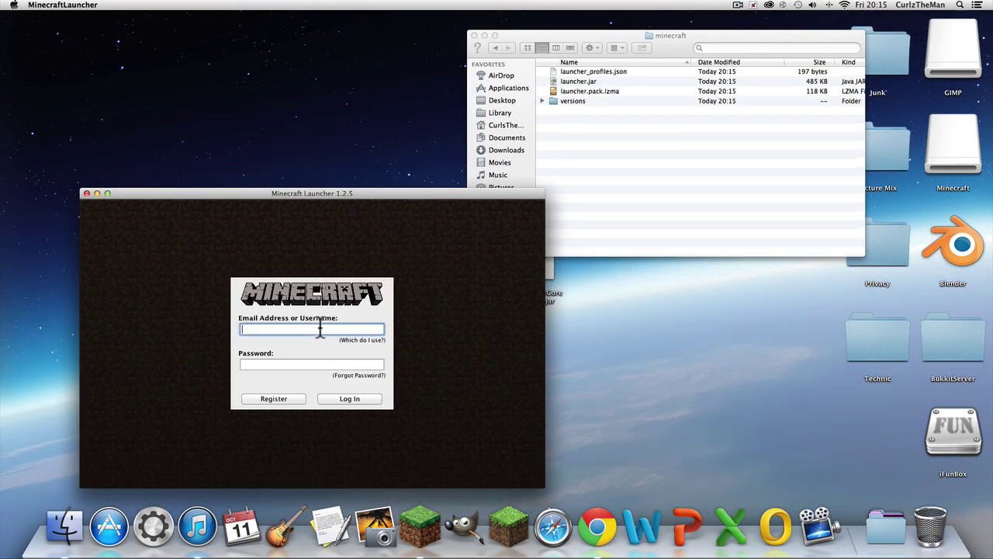
pyautogui.write('90')
pyautogui.click(318, 360)
pyautogui.write('*****')
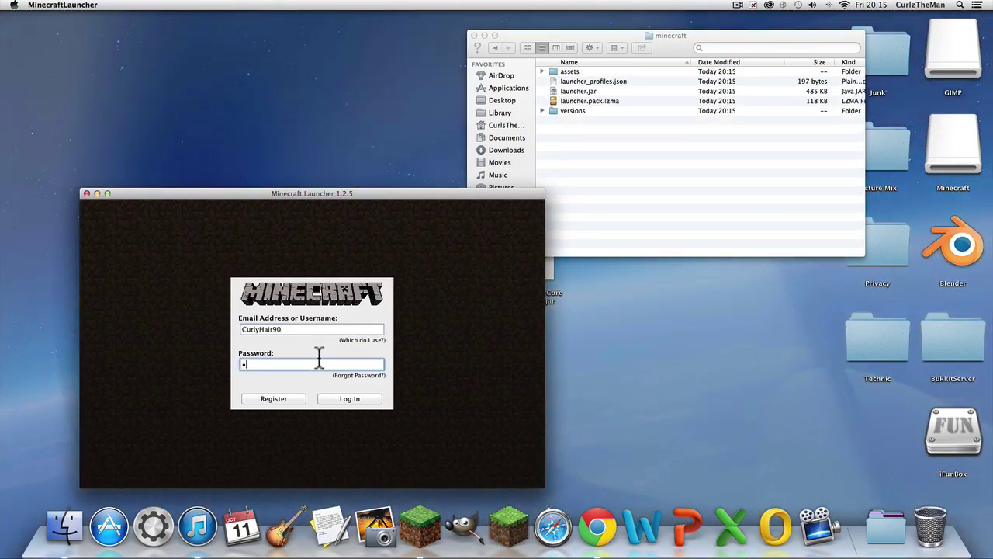
pyautogui.press('Return')
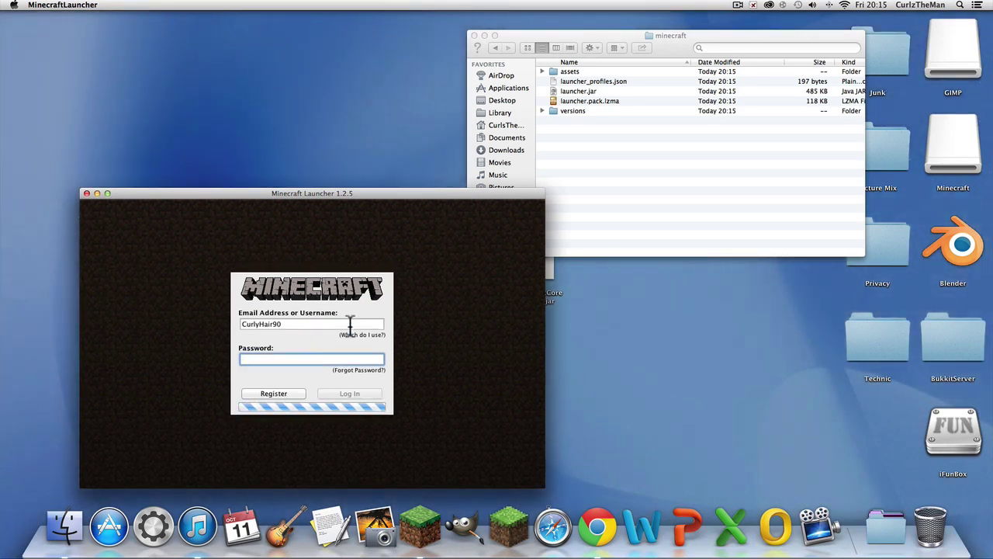
pyautogui.moveTo(427, 197); pyautogui.dragTo(473, 96)
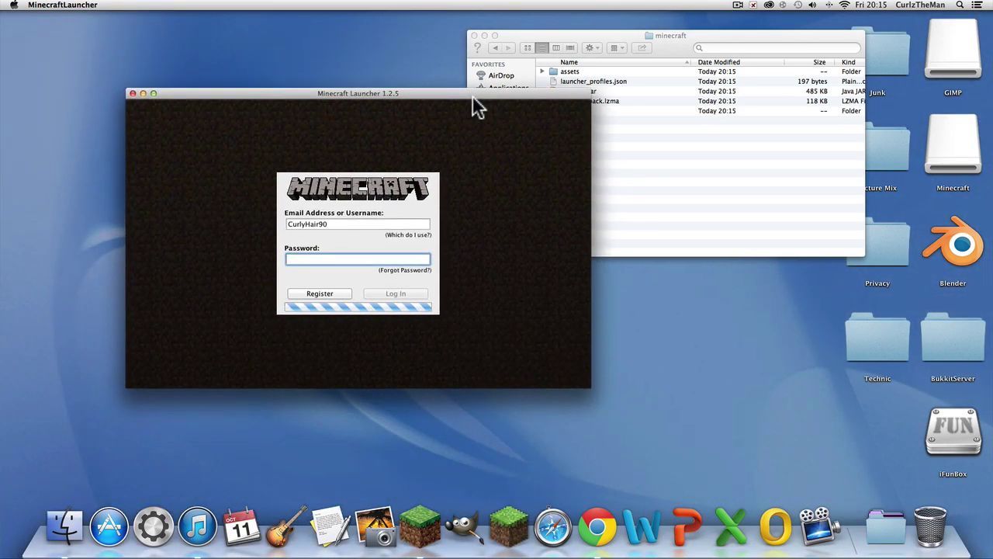
# Step: Search Spotlight for 'forge', then bring Chrome up with a new tab
pyautogui.click(960, 5)
pyautogui.write('forge')
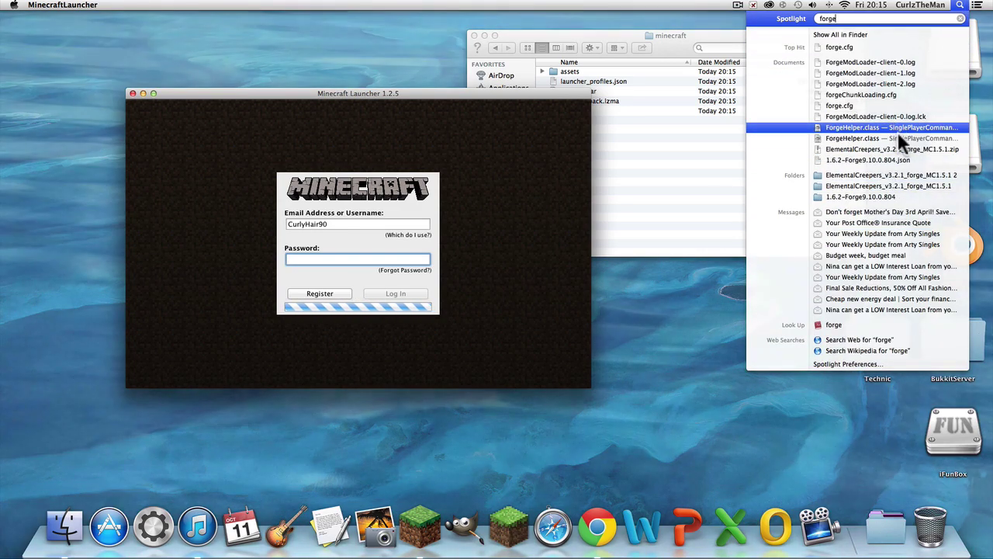
pyautogui.click(610, 371)
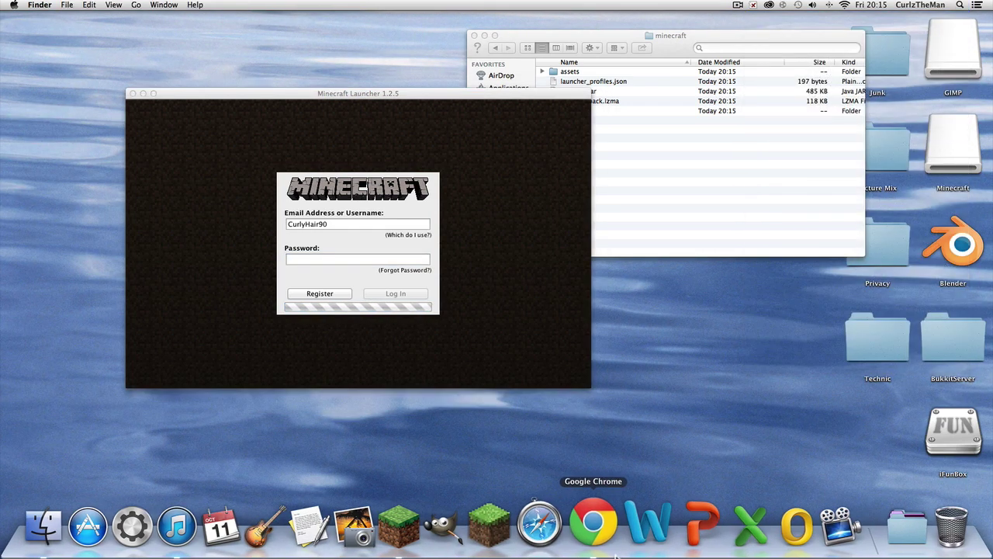
pyautogui.click(597, 527)
# Step: Load files.minecraftforge.net and start the latest Forge 1.6.4 installer download
pyautogui.write('files.minecraftforge.net')
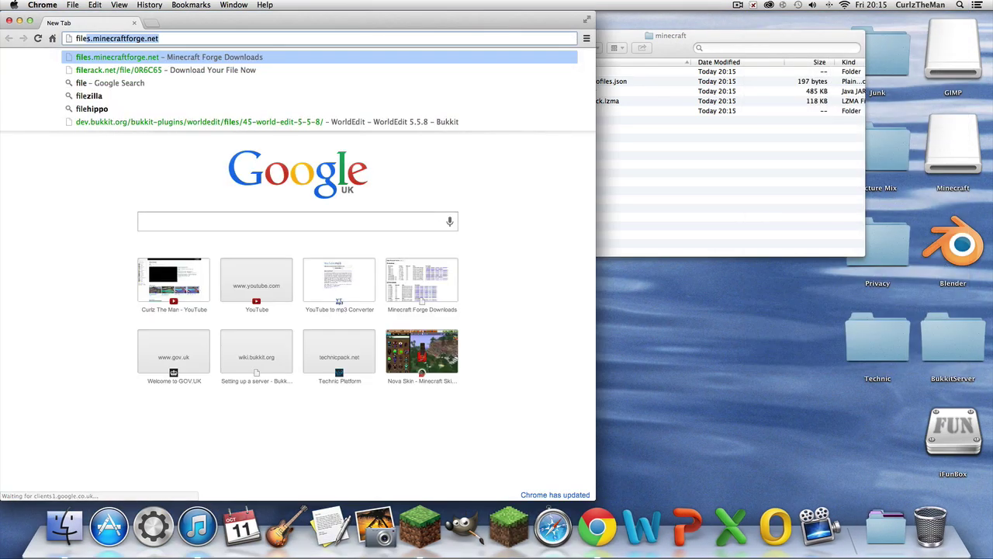
pyautogui.press('Return')
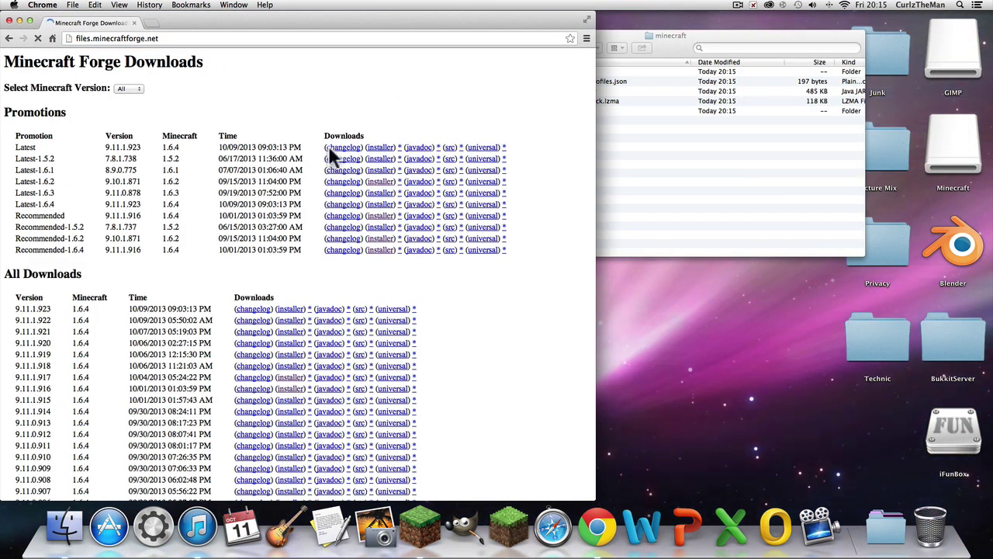
pyautogui.click(380, 147)
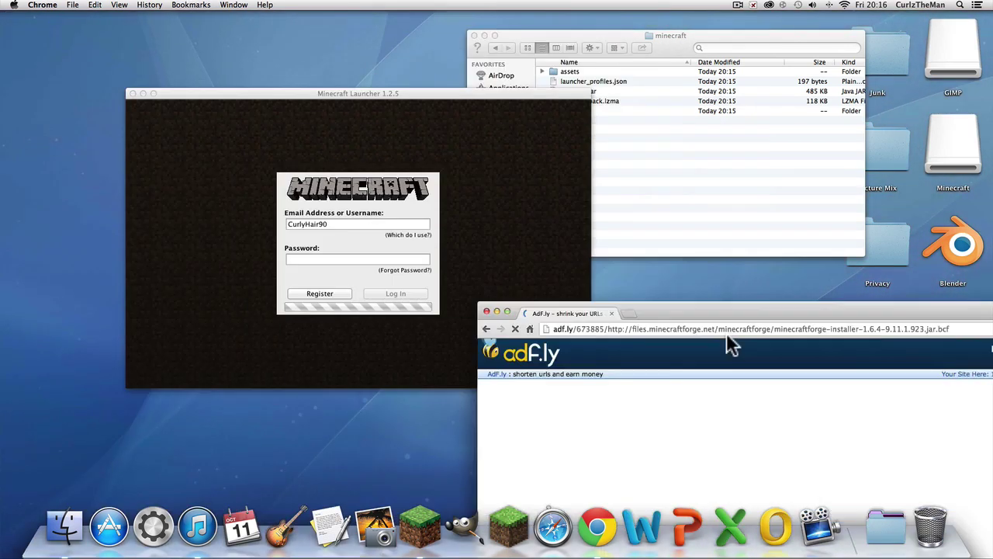
# Step: Put the downloaded minecraftforge-installer-1.6.4-9.11.1.923.jar onto the desktop
pyautogui.moveTo(726, 332); pyautogui.dragTo(553, 31)
pyautogui.moveTo(850, 38); pyautogui.dragTo(680, 31)
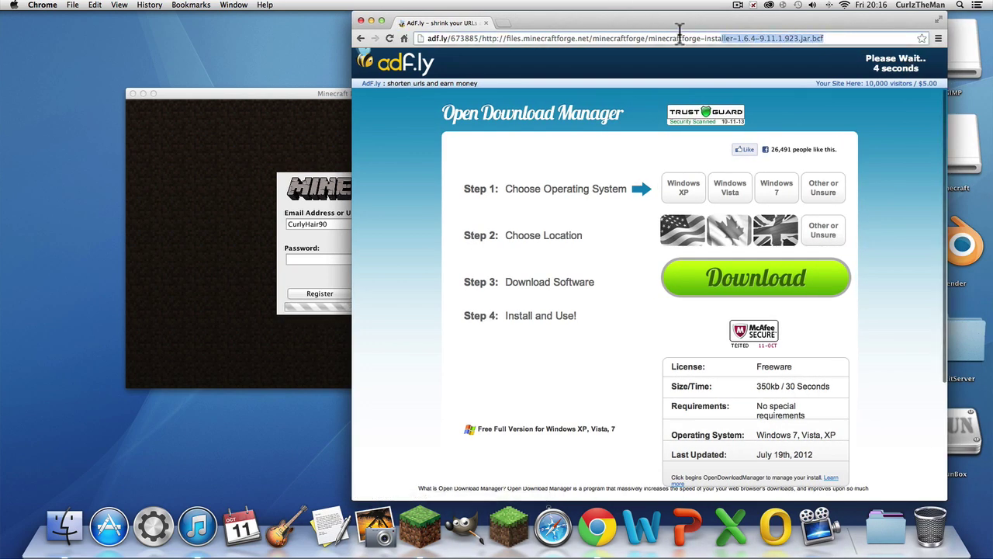
pyautogui.click(717, 38)
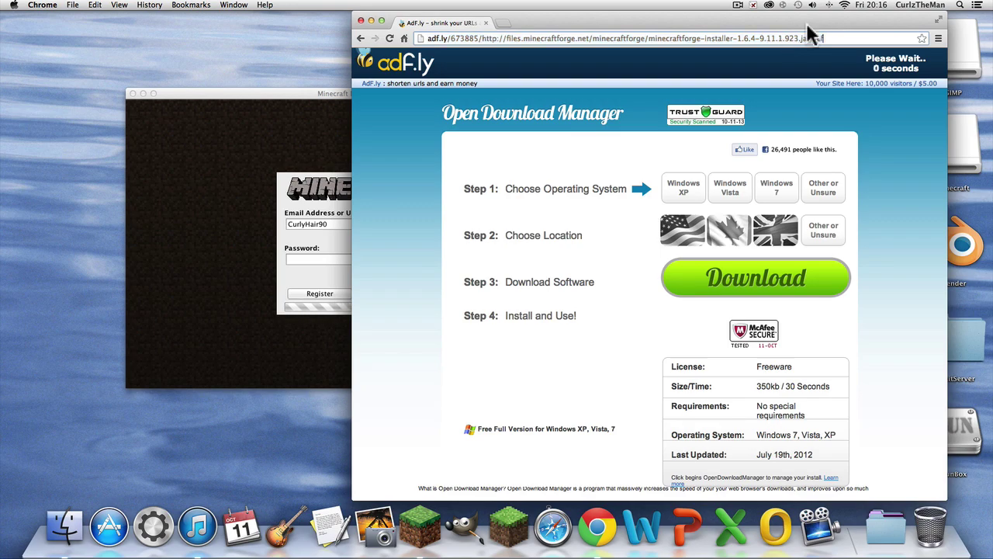
pyautogui.moveTo(808, 31); pyautogui.dragTo(669, 31)
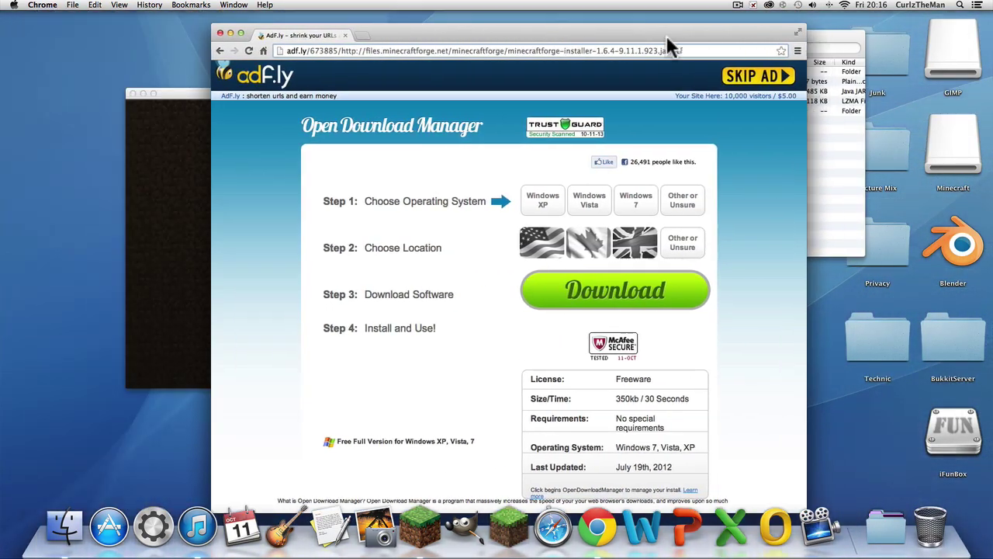
pyautogui.moveTo(605, 35); pyautogui.dragTo(617, 22)
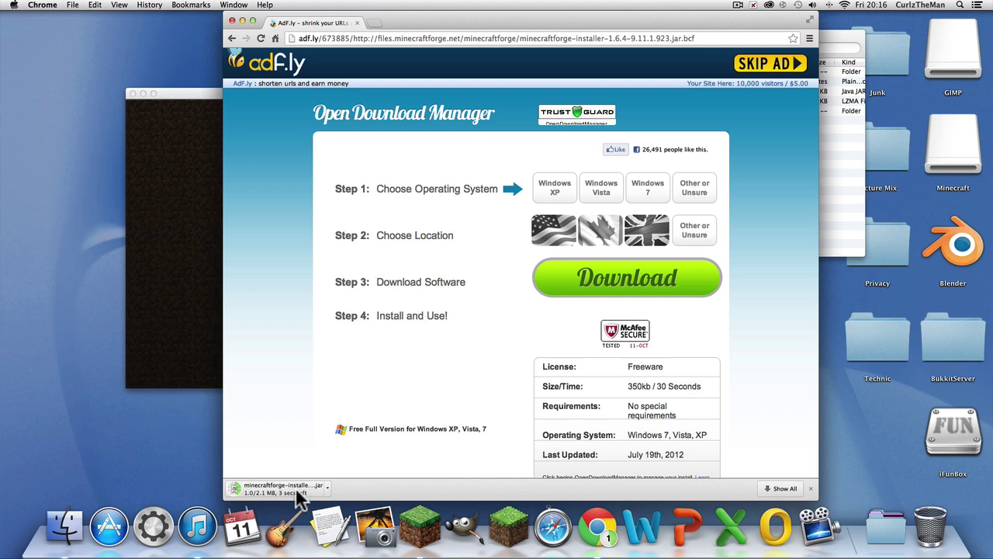
pyautogui.moveTo(461, 15); pyautogui.dragTo(667, 15)
pyautogui.click(314, 218)
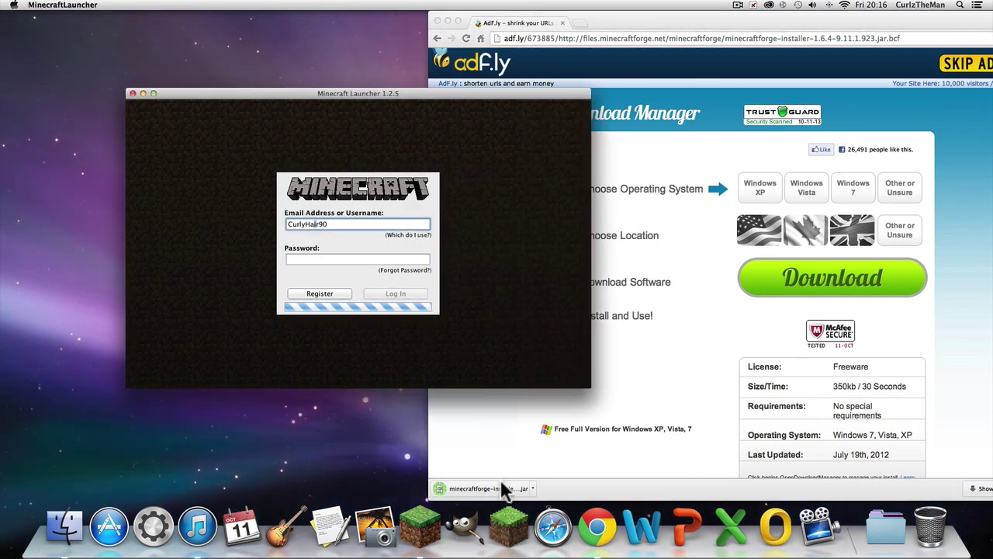
pyautogui.moveTo(325, 469); pyautogui.dragTo(318, 462)
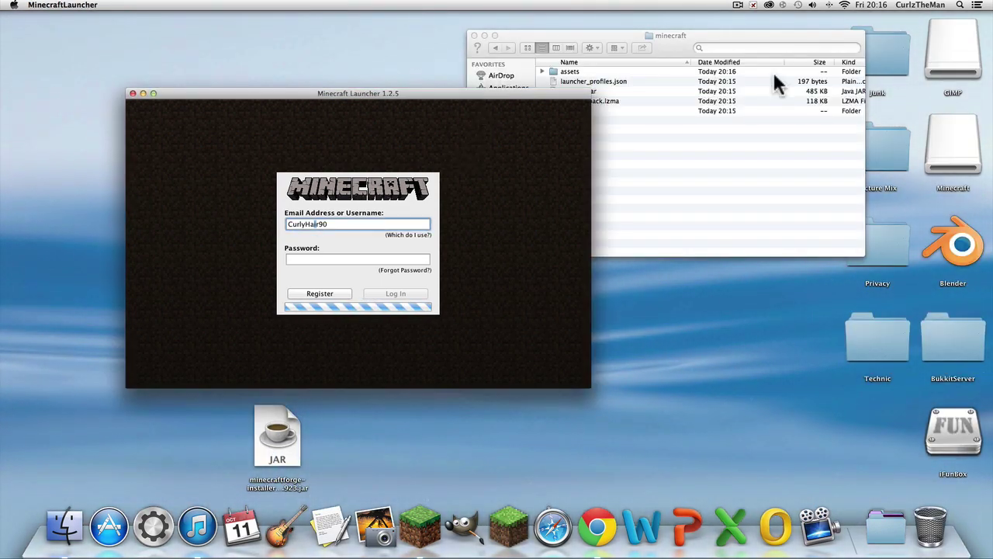
# Step: Group the Forge, CSM and SAP_ManPackCore jar files together on the desktop
pyautogui.moveTo(505, 93); pyautogui.dragTo(869, 133)
pyautogui.moveTo(241, 449); pyautogui.dragTo(333, 328)
pyautogui.moveTo(277, 434); pyautogui.dragTo(347, 283)
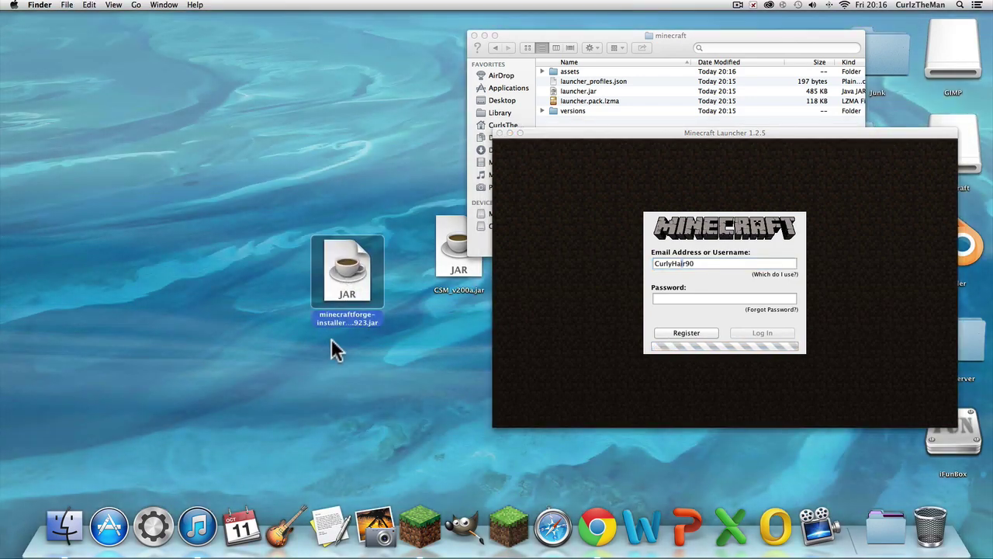
pyautogui.click(266, 409)
pyautogui.moveTo(267, 408); pyautogui.dragTo(490, 211)
pyautogui.moveTo(461, 236); pyautogui.dragTo(275, 256)
pyautogui.click(307, 209)
pyautogui.moveTo(379, 293)
pyautogui.mouseDown()
pyautogui.moveTo(417, 246)
pyautogui.moveTo(335, 281)
pyautogui.moveTo(371, 299)
pyautogui.mouseUp()
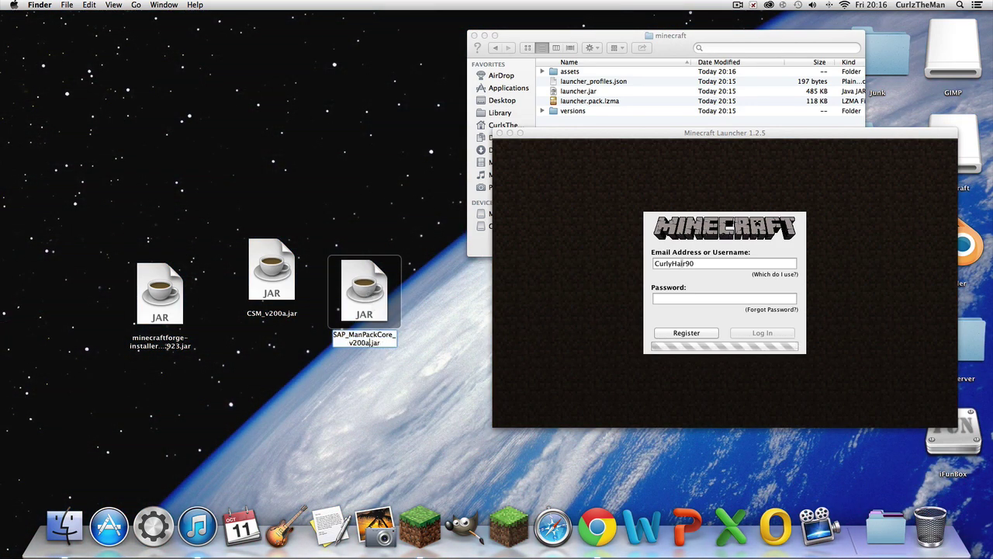
pyautogui.click(295, 302)
pyautogui.click(186, 357)
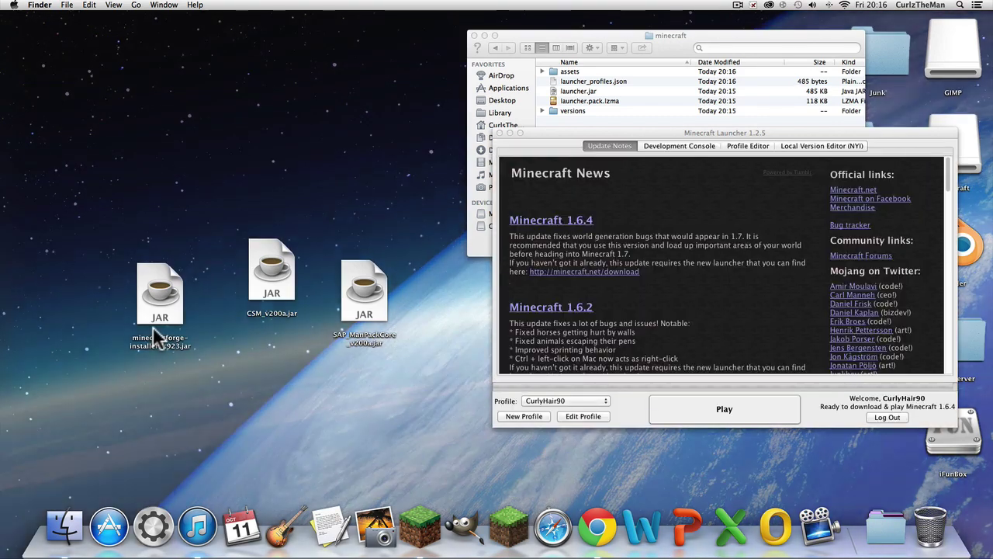
# Step: Launch Minecraft 1.6.4 from the launcher to its title menu
pyautogui.click(714, 417)
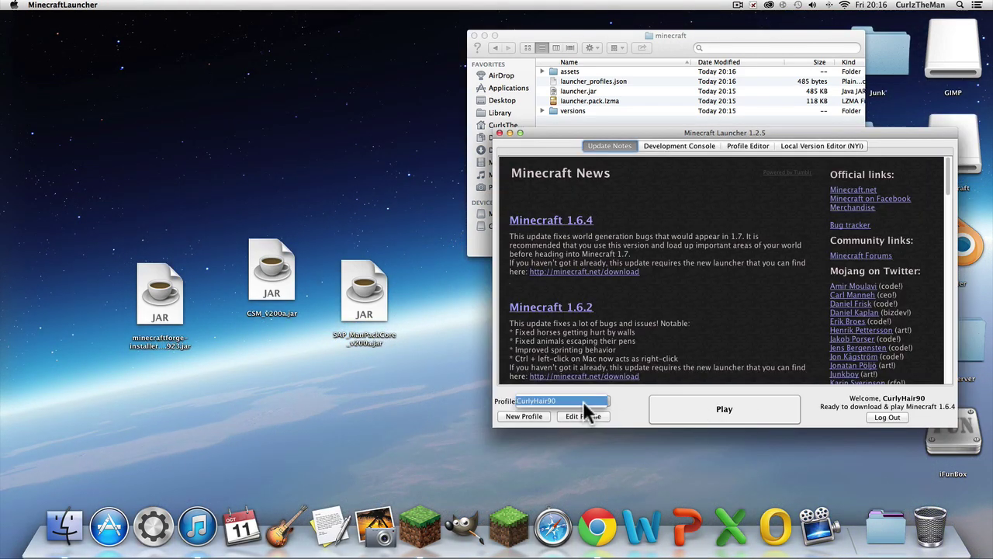
pyautogui.click(722, 411)
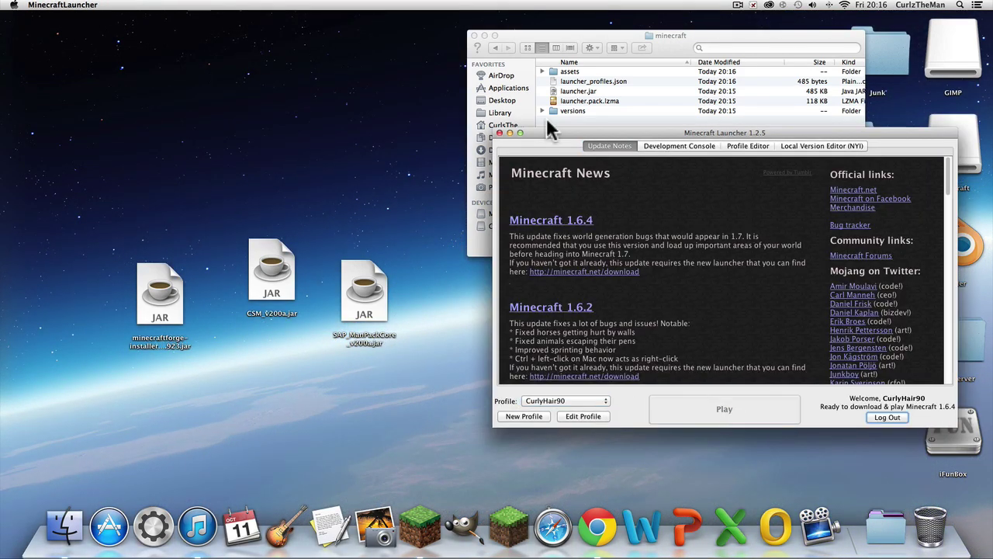
pyautogui.moveTo(552, 131); pyautogui.dragTo(533, 141)
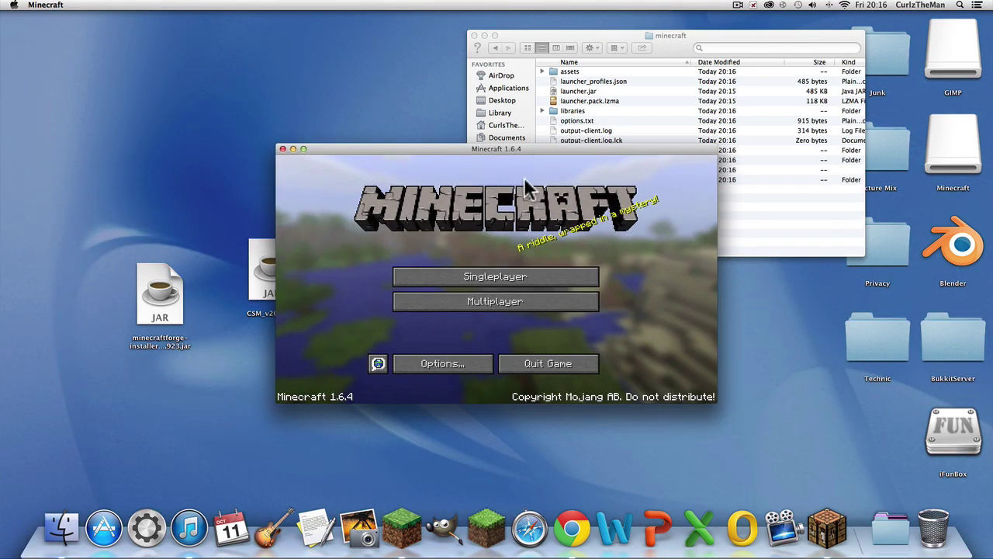
# Step: Open the resource packs folder from Options and copy the FaithFul folder into it
pyautogui.click(456, 366)
pyautogui.click(453, 355)
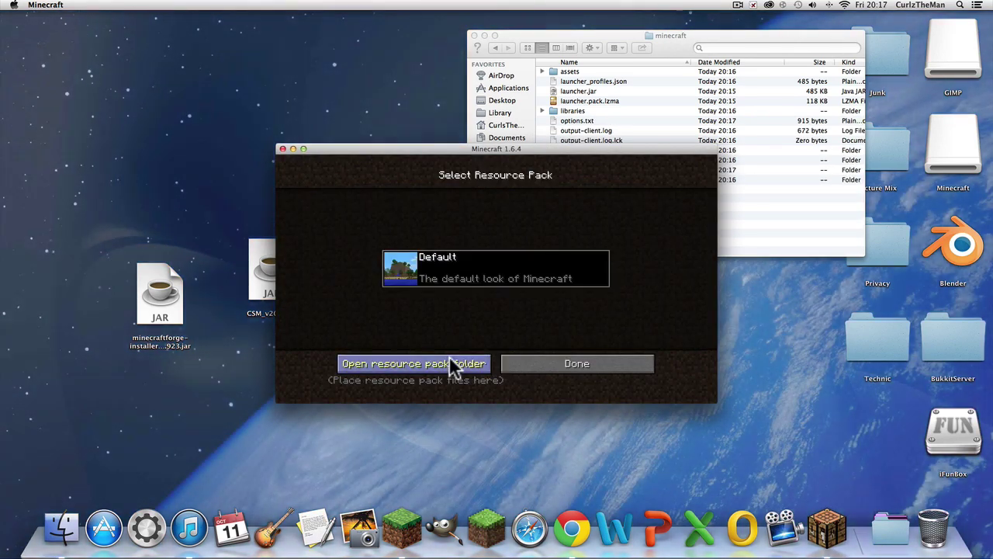
pyautogui.click(449, 362)
pyautogui.click(959, 5)
pyautogui.write('fa')
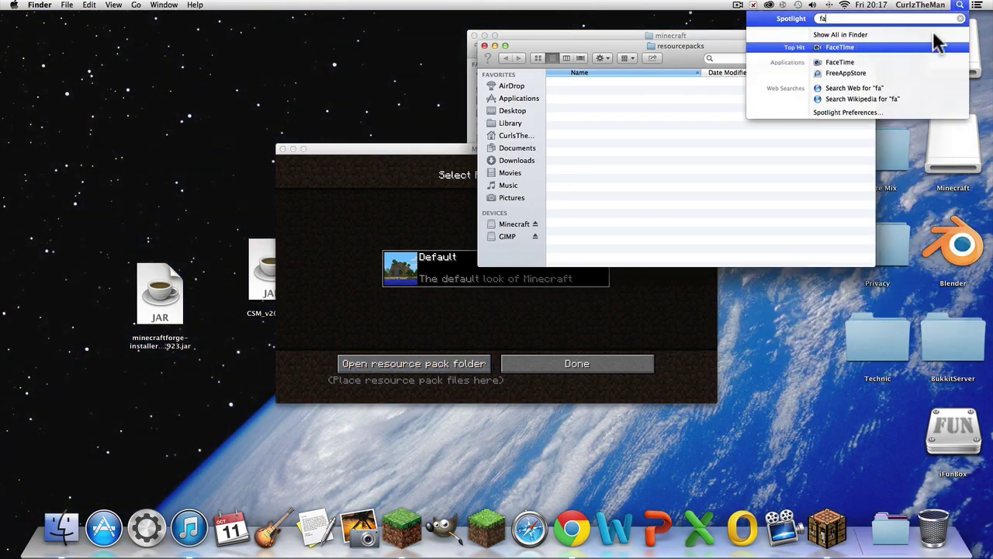
pyautogui.write('ithf')
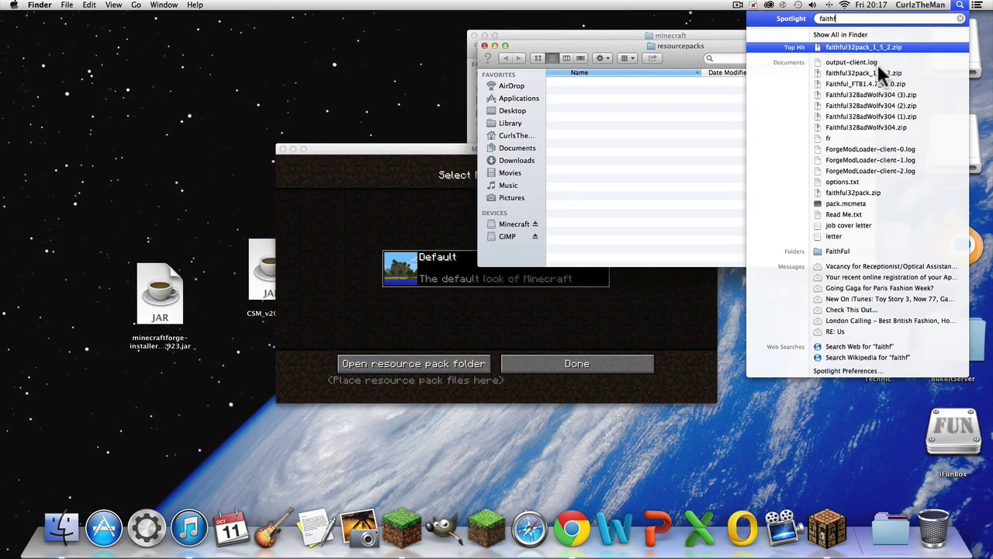
pyautogui.moveTo(838, 251); pyautogui.dragTo(655, 188)
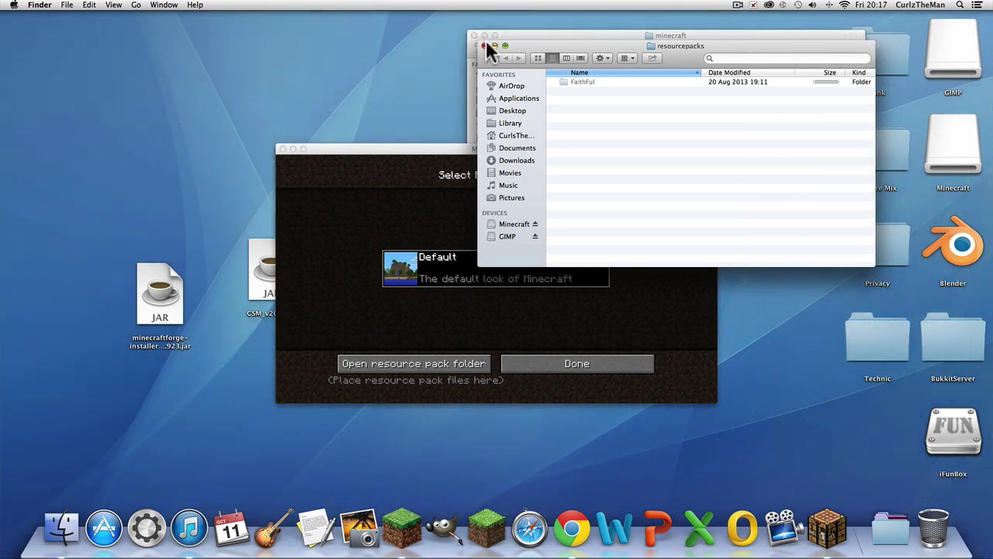
# Step: Close the minecraft folder window and return the game to its title screen
pyautogui.click(486, 40)
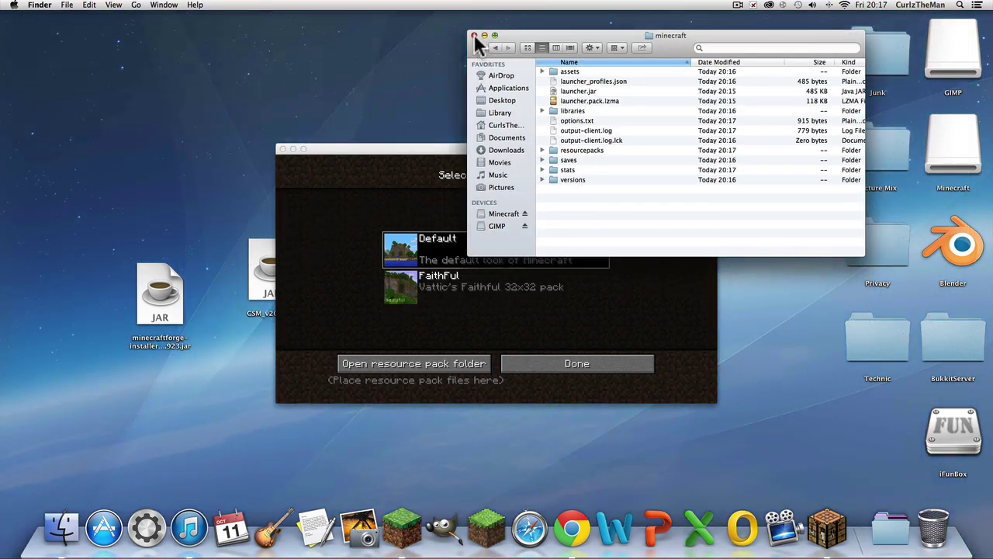
pyautogui.click(474, 36)
pyautogui.click(114, 4)
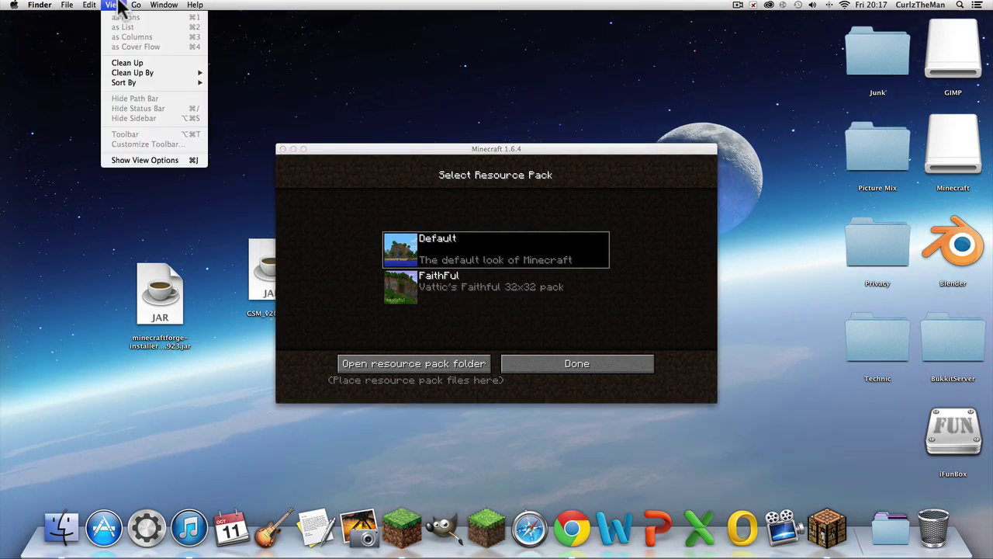
pyautogui.moveTo(136, 6)
pyautogui.click(359, 76)
pyautogui.click(556, 364)
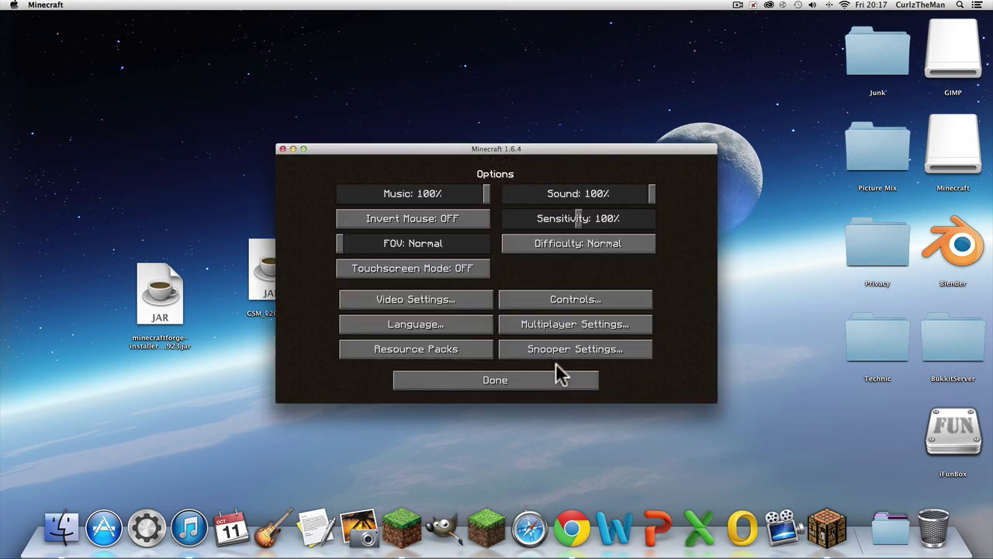
pyautogui.click(556, 375)
pyautogui.click(130, 11)
# Step: Navigate through Library and Application Support into the minecraft folder
pyautogui.click(134, 5)
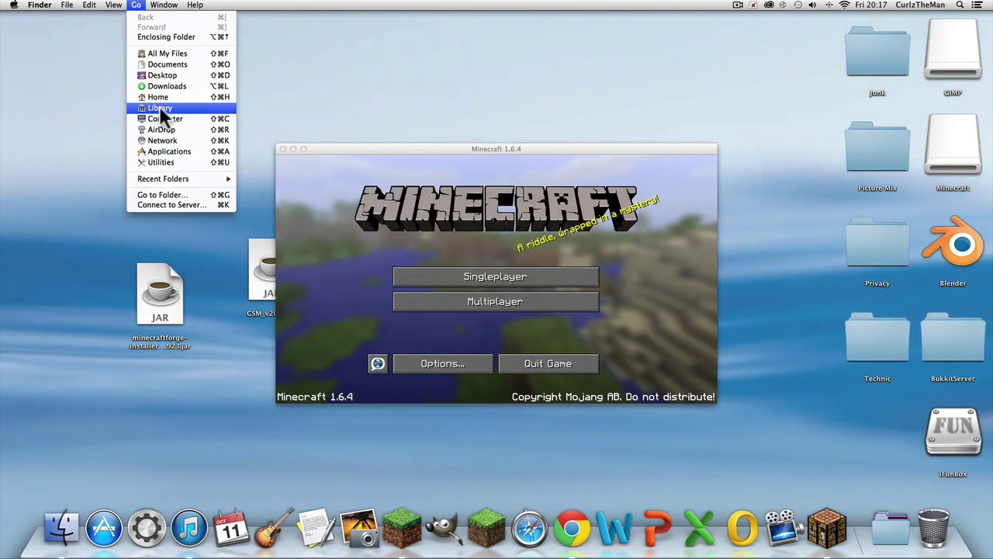
pyautogui.keyDown('alt'); pyautogui.click(160, 105); pyautogui.keyUp('alt')
pyautogui.doubleClick(594, 91)
pyautogui.scroll(-10, 592, 132)
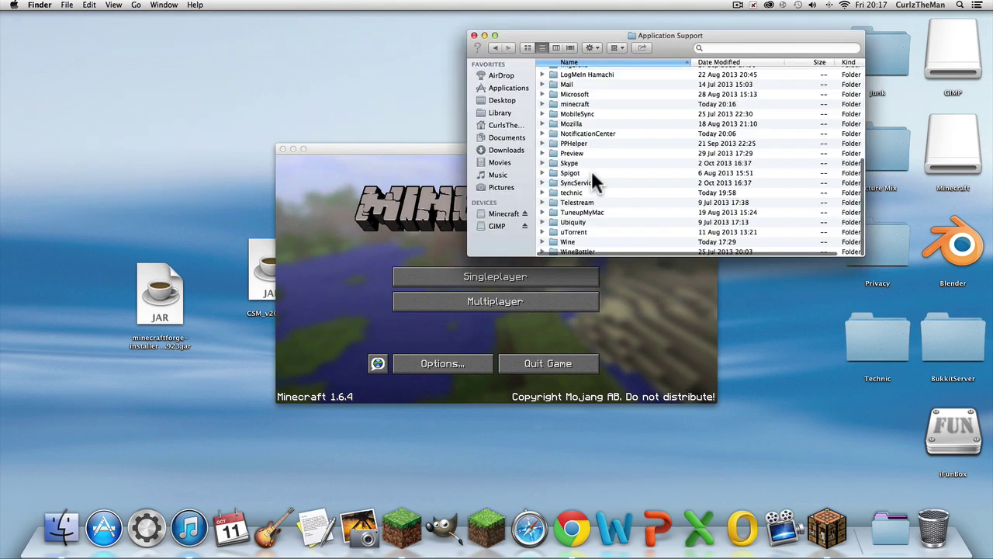
pyautogui.click(591, 172)
pyautogui.click(576, 132)
pyautogui.doubleClick(575, 104)
# Step: Run minecraftforge-installer-1.6.4-9.11.1.923.jar from the desktop, allowing it past the download warning
pyautogui.click(160, 294)
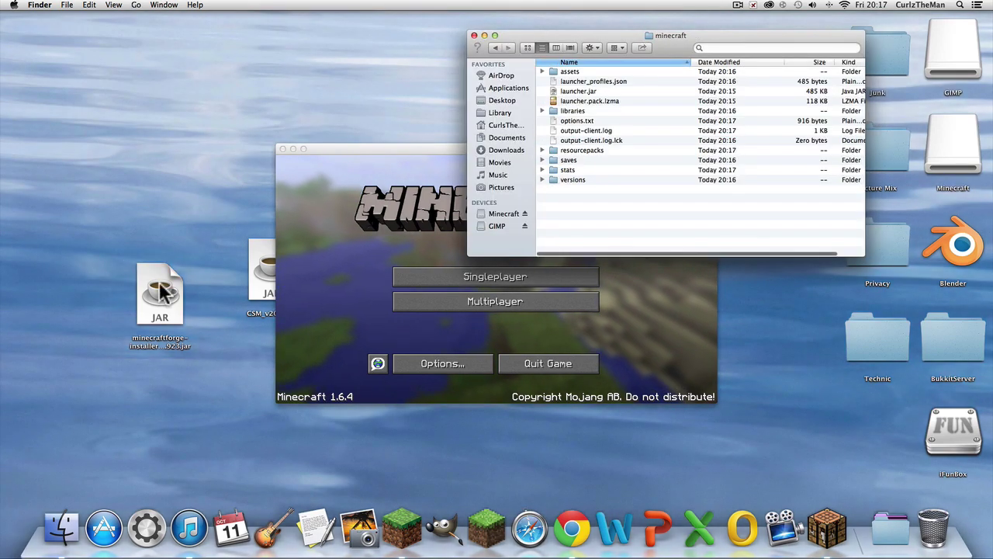
pyautogui.click(160, 225)
pyautogui.doubleClick(157, 299)
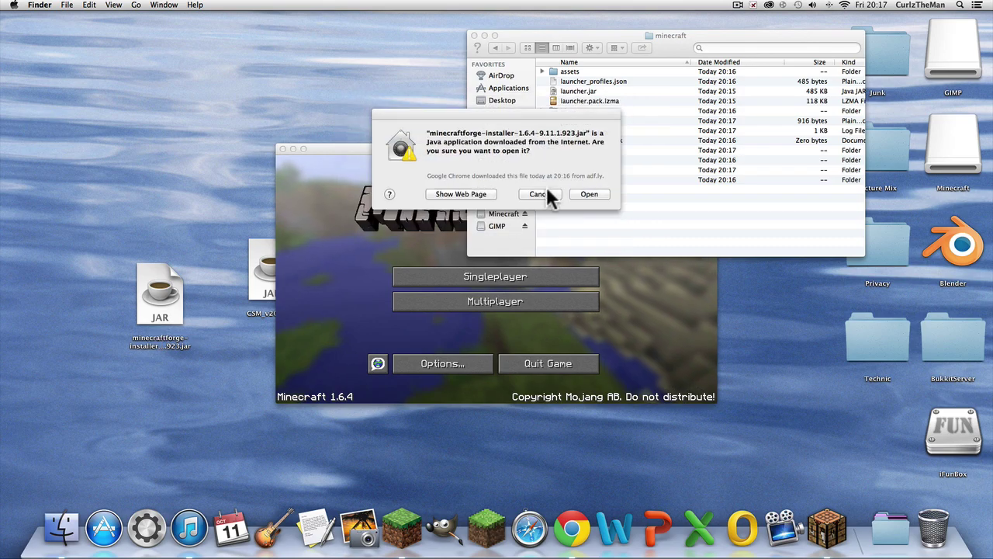
pyautogui.click(580, 193)
pyautogui.click(474, 36)
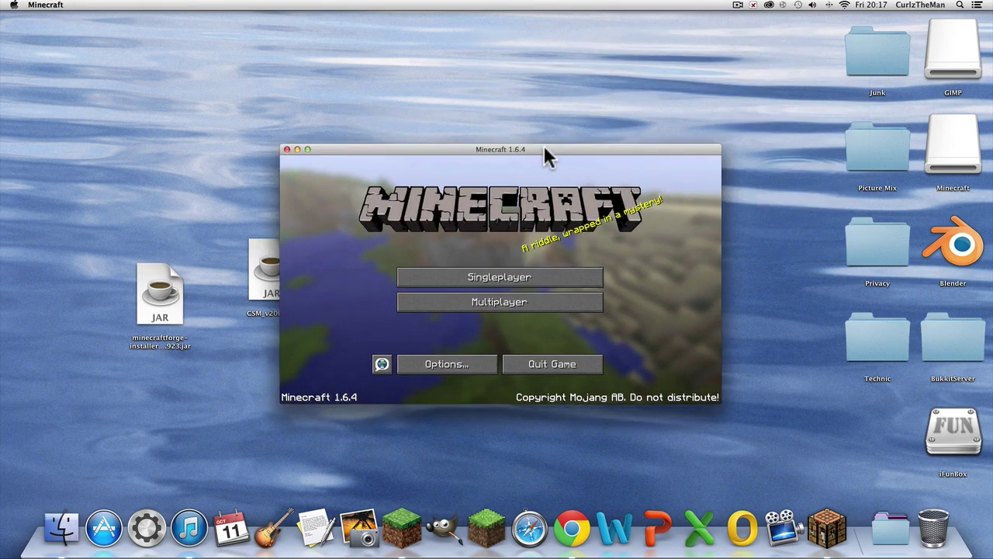
pyautogui.moveTo(543, 149); pyautogui.dragTo(690, 93)
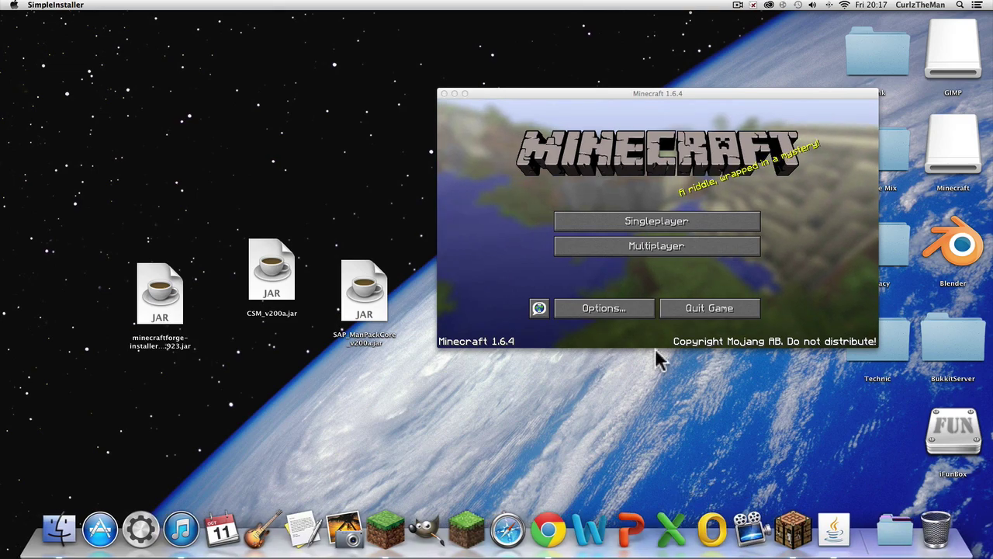
# Step: Quit Minecraft and install the Forge 9.11.1.923 client profile with the Forge installer
pyautogui.click(718, 308)
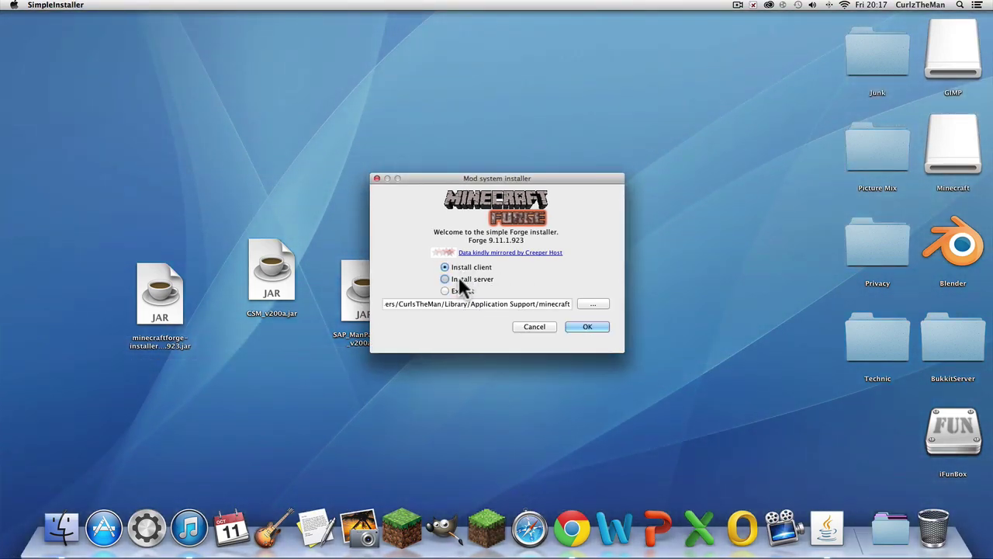
pyautogui.click(458, 290)
pyautogui.click(461, 267)
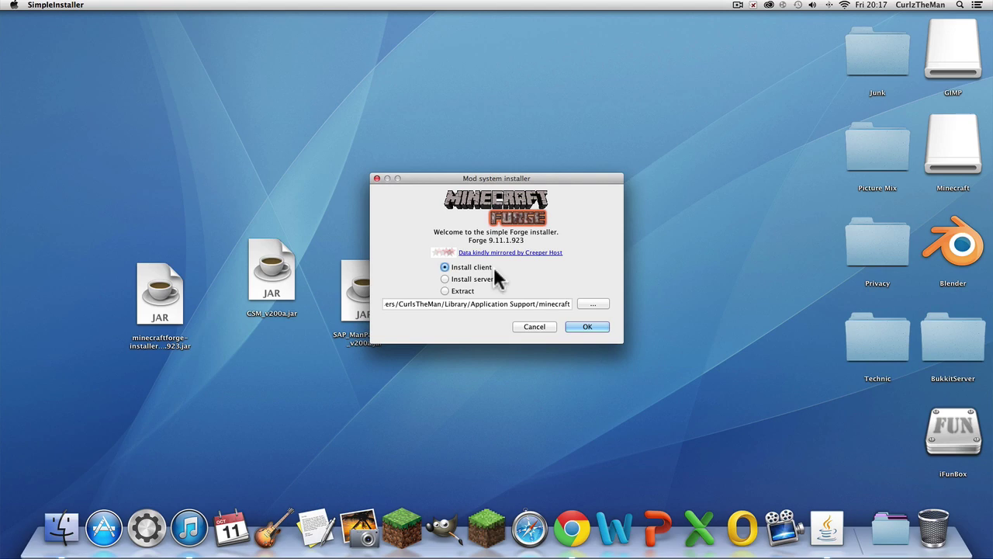
pyautogui.click(575, 325)
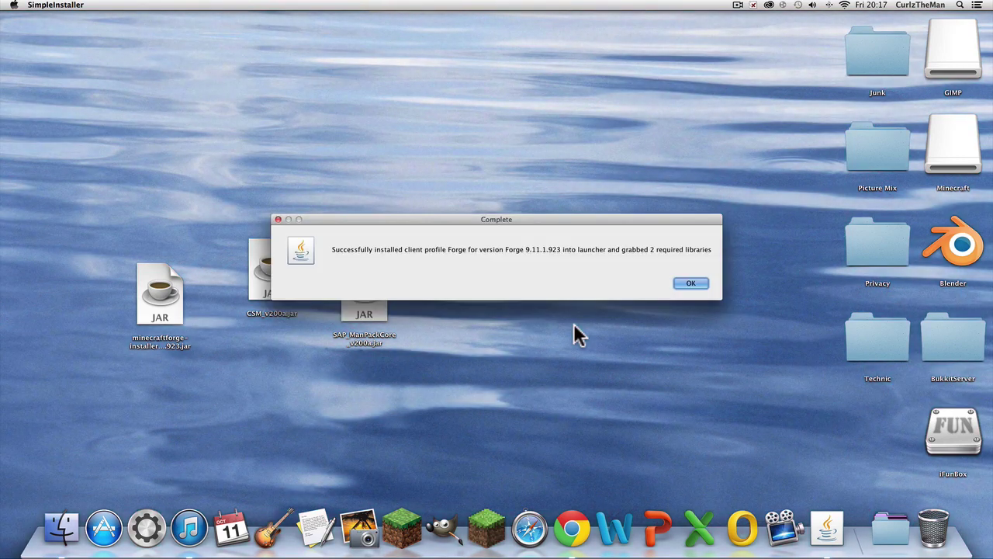
pyautogui.click(691, 283)
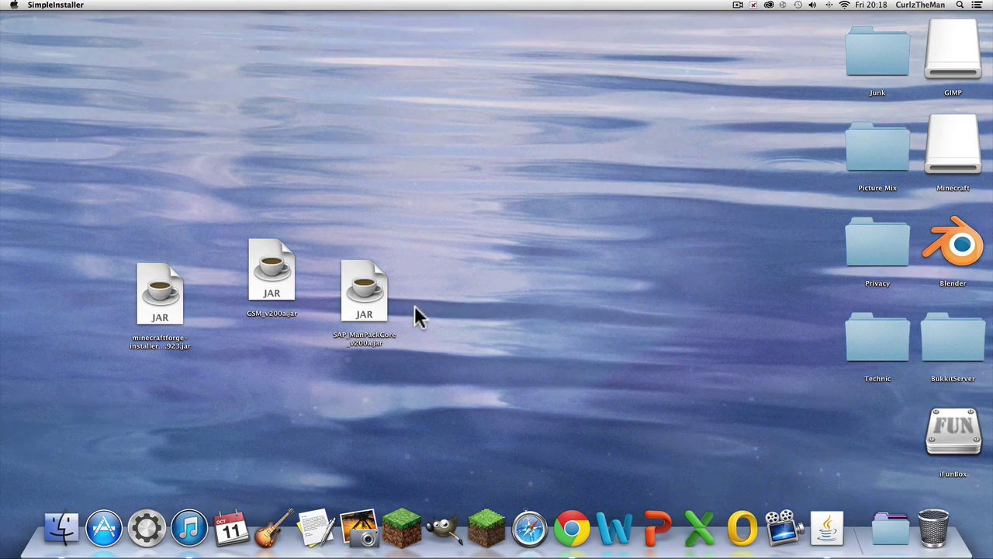
# Step: Move the Forge installer JAR to the Trash, empty it, and start the Minecraft Launcher
pyautogui.moveTo(161, 291); pyautogui.dragTo(934, 526)
pyautogui.click(935, 528)
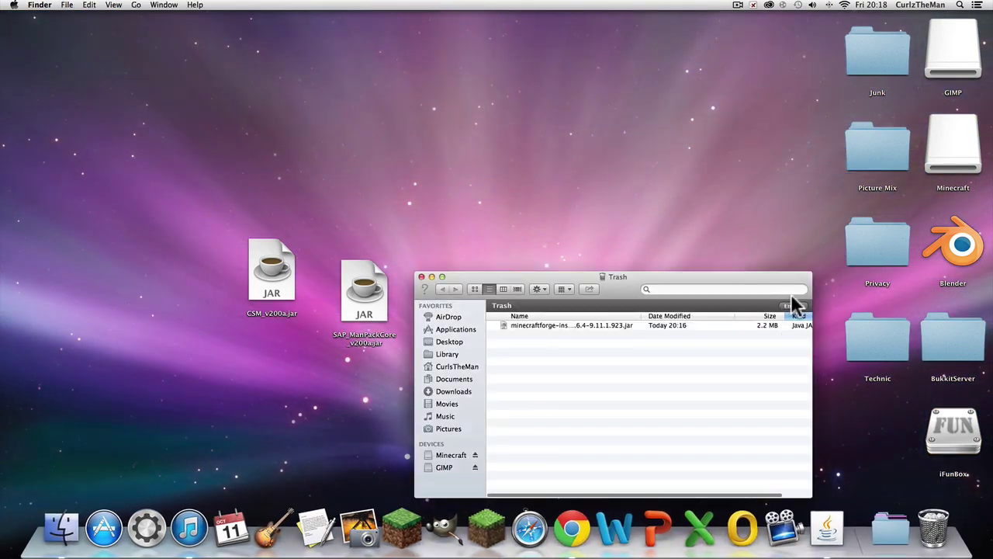
pyautogui.click(792, 306)
pyautogui.click(573, 184)
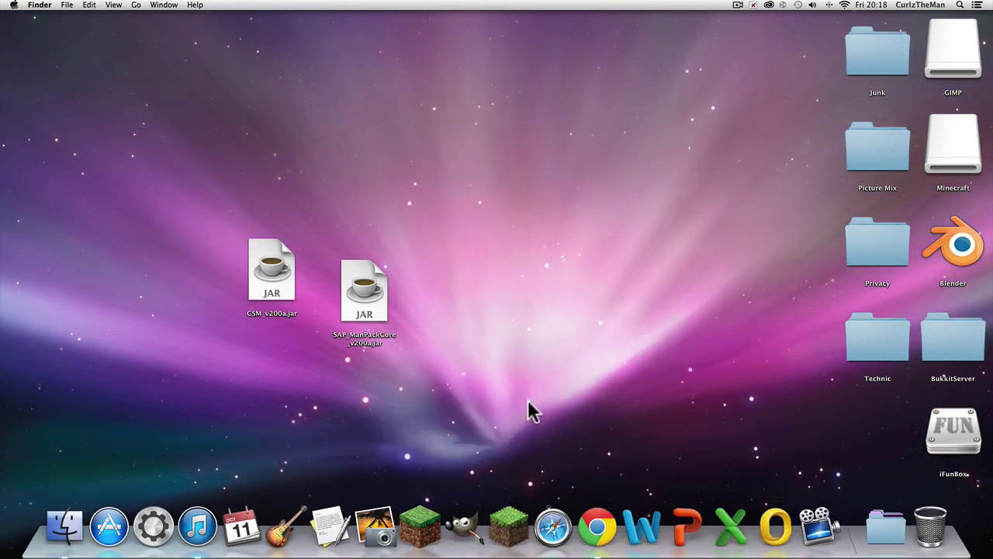
pyautogui.click(432, 526)
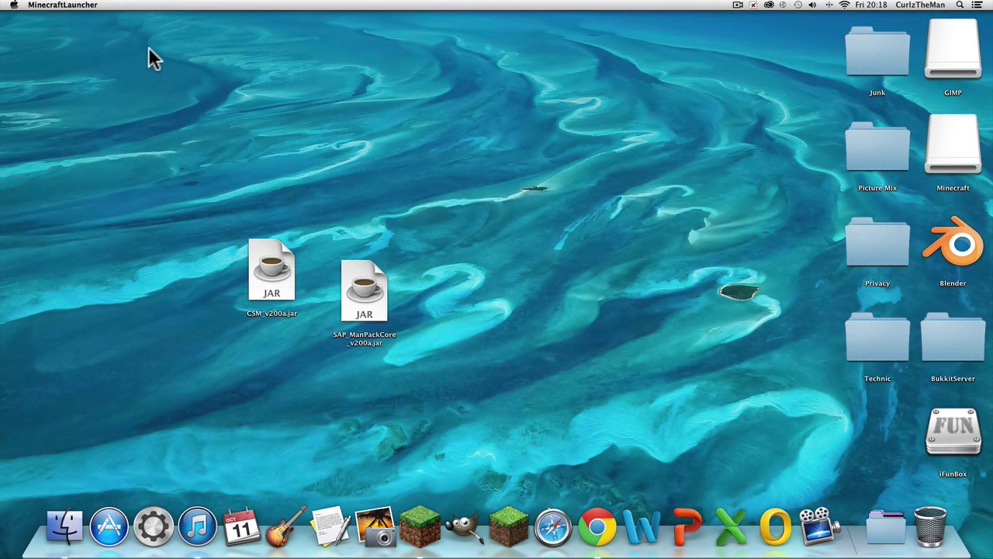
# Step: In Finder, open the hidden Library > Application Support > minecraft folder
pyautogui.click(148, 47)
pyautogui.click(136, 5)
pyautogui.keyDown('alt'); pyautogui.click(169, 107); pyautogui.keyUp('alt')
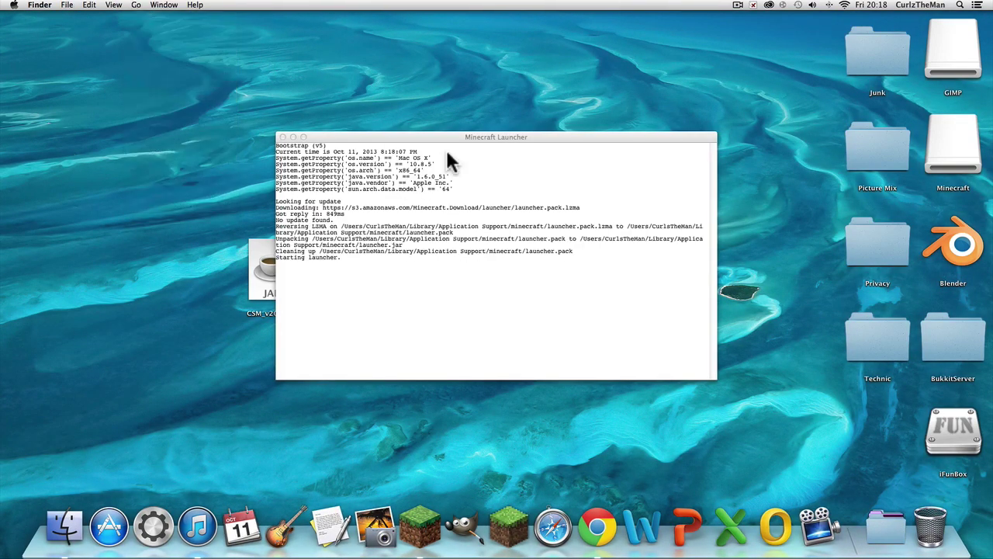
pyautogui.click(620, 91)
pyautogui.doubleClick(627, 91)
pyautogui.scroll(-5, 592, 190)
pyautogui.click(586, 211)
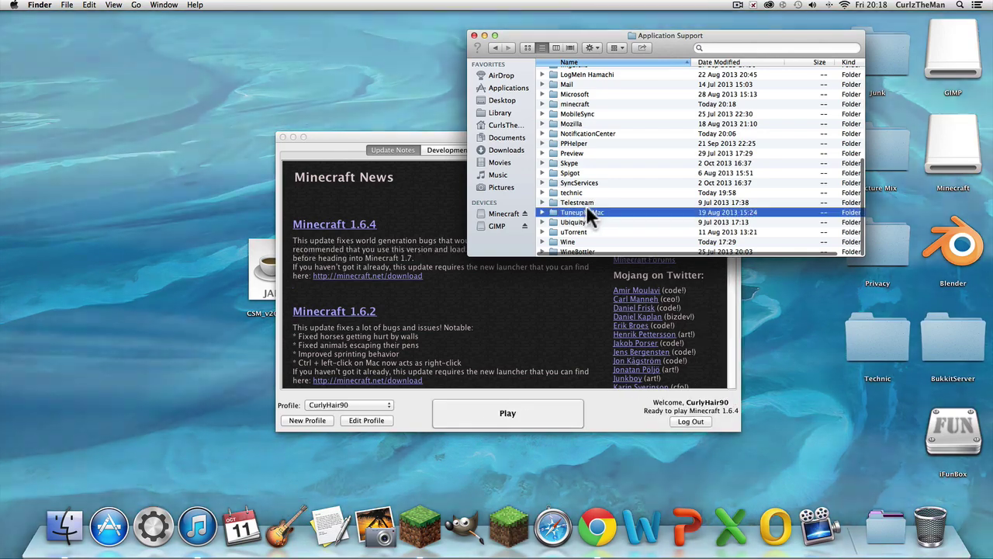
pyautogui.click(575, 193)
pyautogui.click(582, 115)
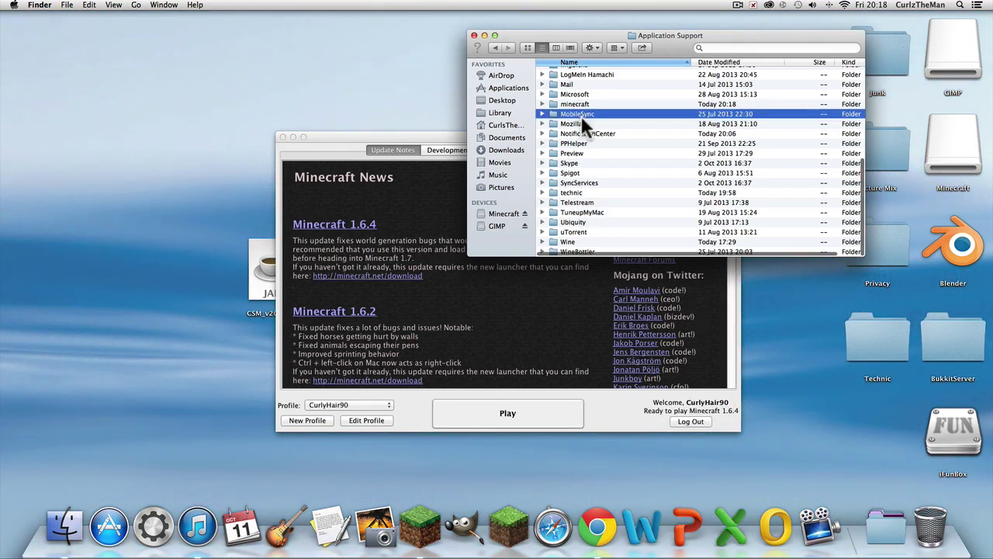
pyautogui.doubleClick(579, 104)
# Step: Select the Forge profile in the launcher, log in, and play
pyautogui.click(500, 335)
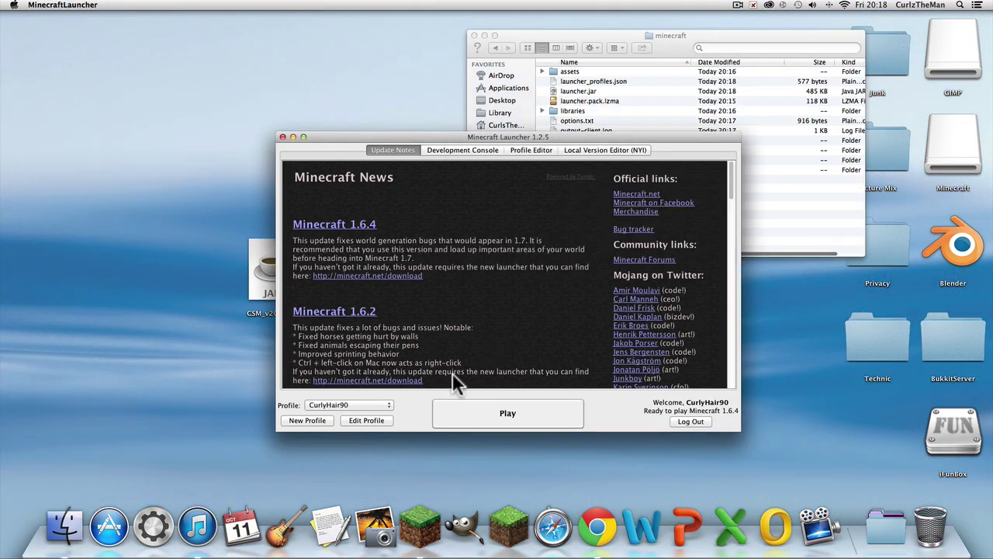
pyautogui.click(341, 404)
pyautogui.click(339, 396)
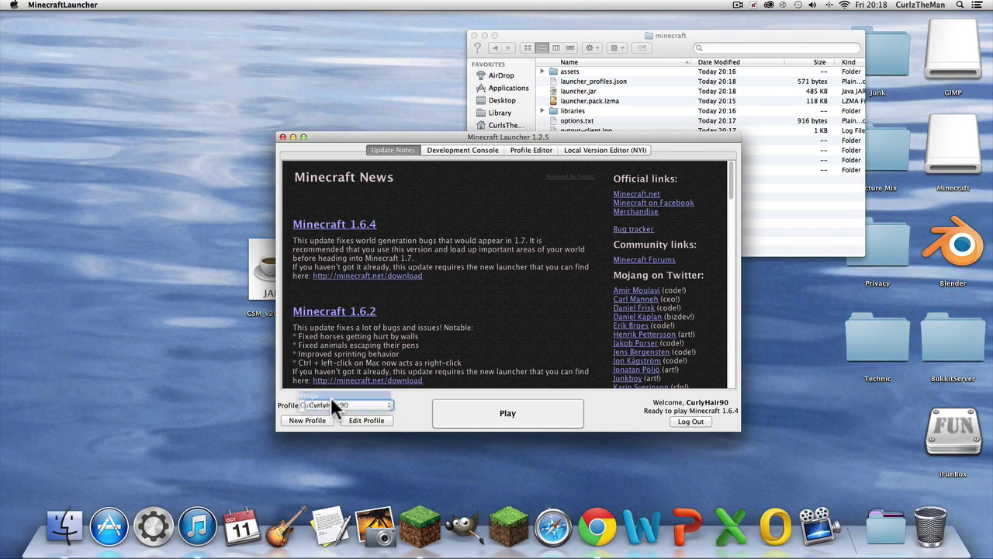
pyautogui.click(562, 262)
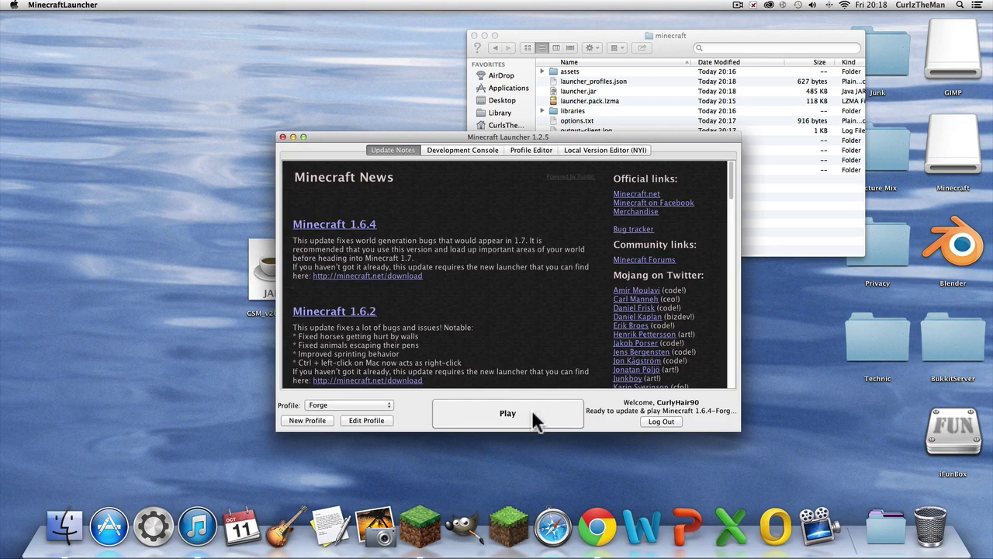
pyautogui.click(532, 419)
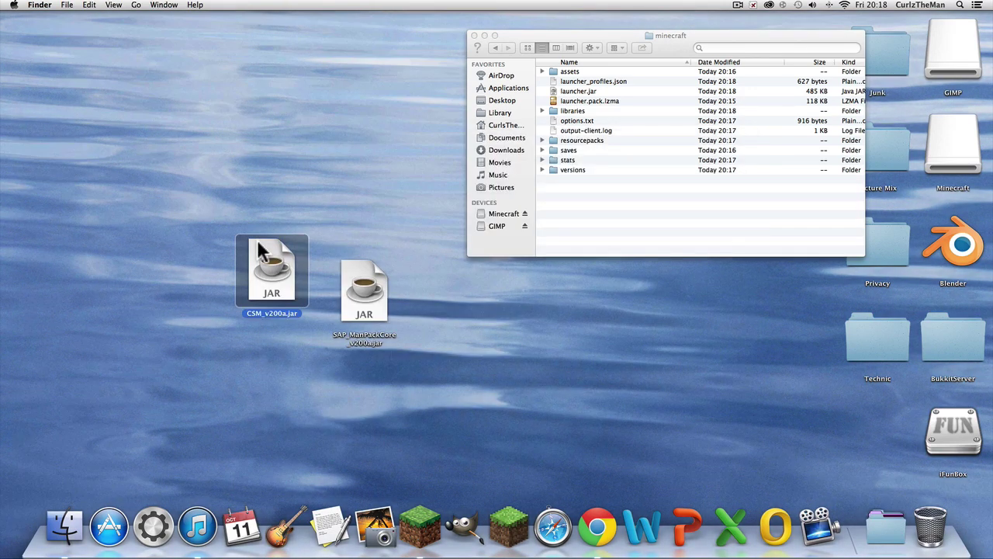
# Step: Check the minecraft folder for the newly created mods folder
pyautogui.click(321, 215)
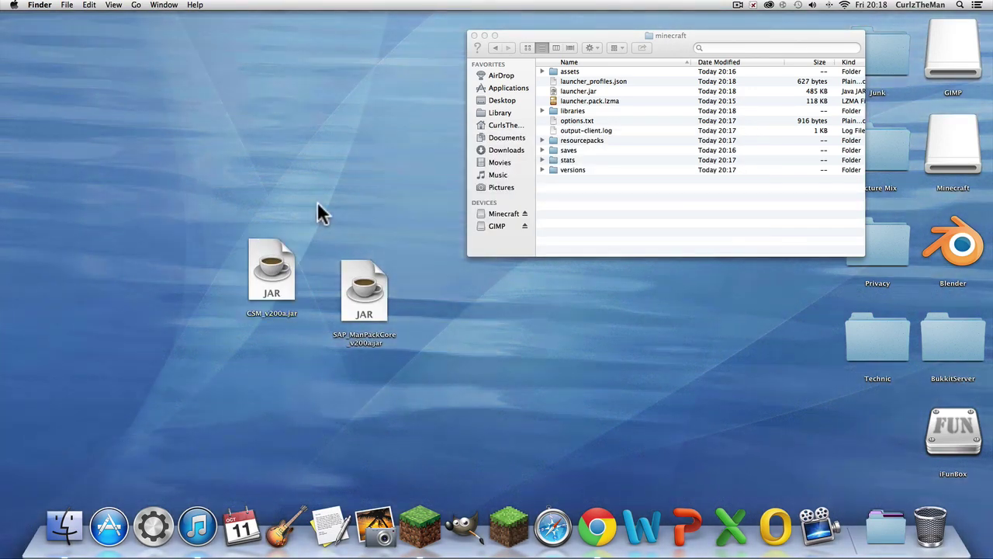
pyautogui.click(591, 47)
pyautogui.click(593, 45)
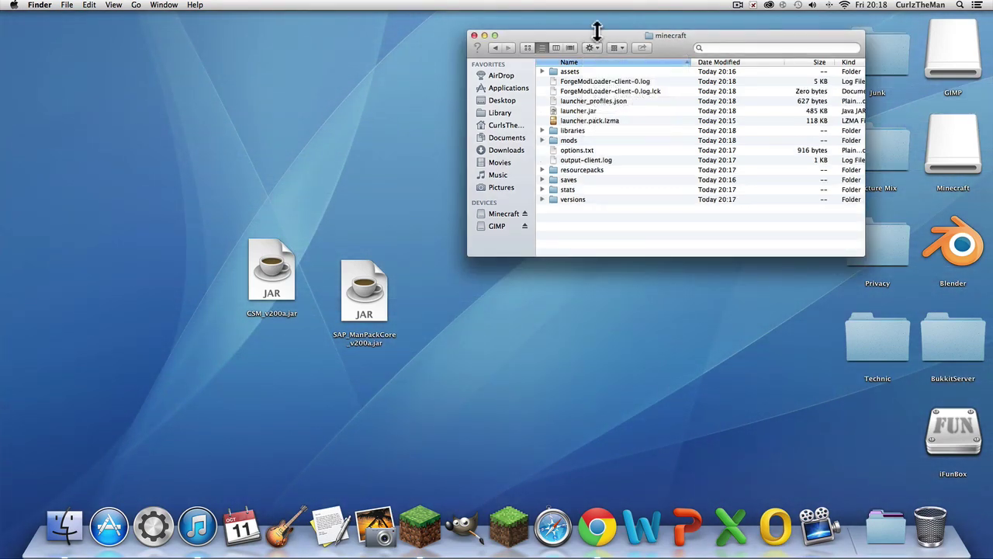
pyautogui.click(568, 141)
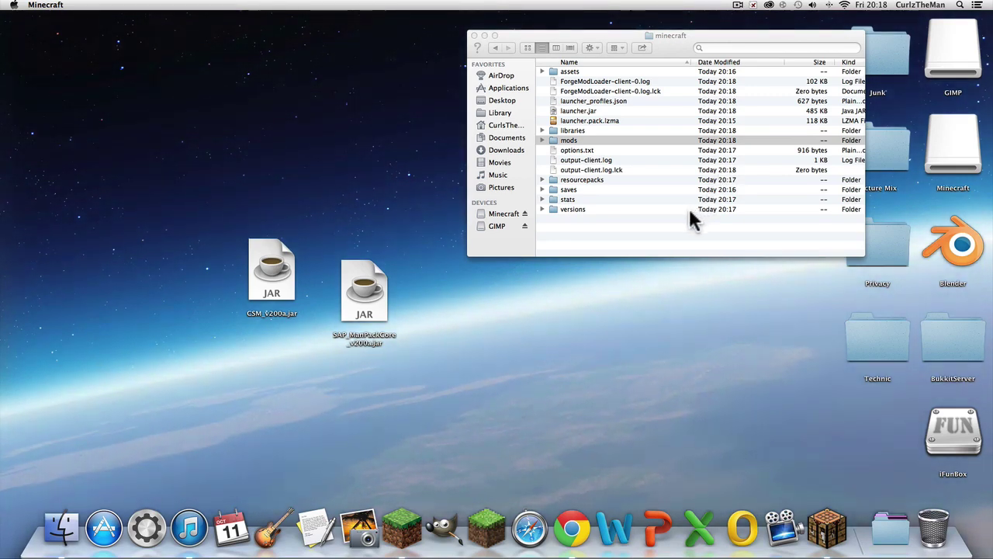
pyautogui.click(642, 229)
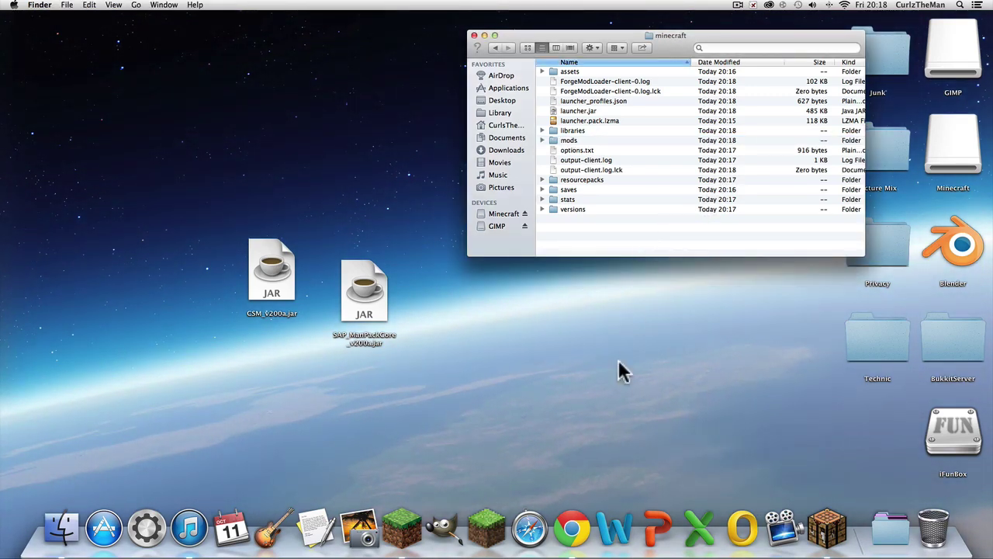
# Step: In Chrome, load the YouTube channel and open the Clay Soldiers Mod [1.6.4] video
pyautogui.click(573, 534)
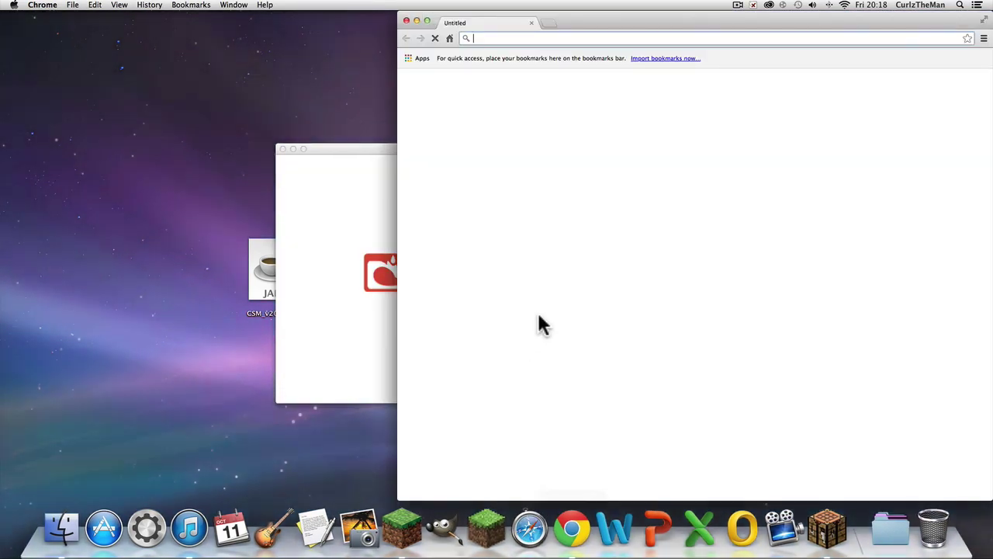
pyautogui.write('www.y')
pyautogui.press('Return')
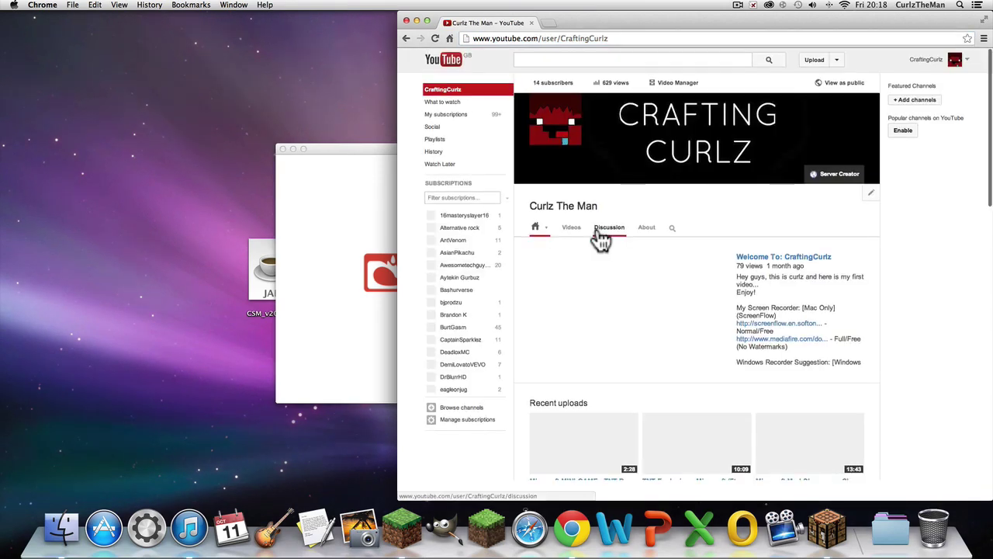
pyautogui.scroll(-5, 598, 373)
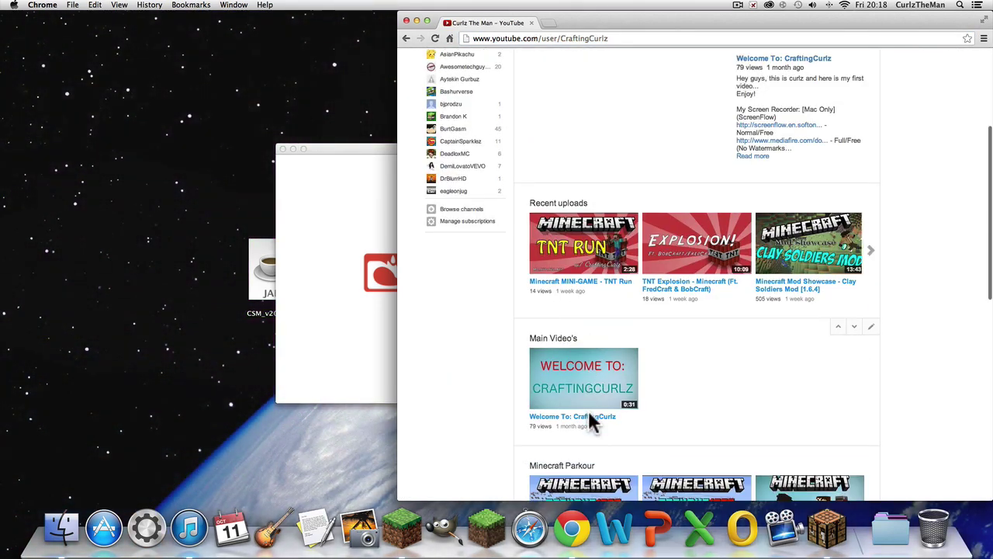
pyautogui.scroll(-4, 783, 246)
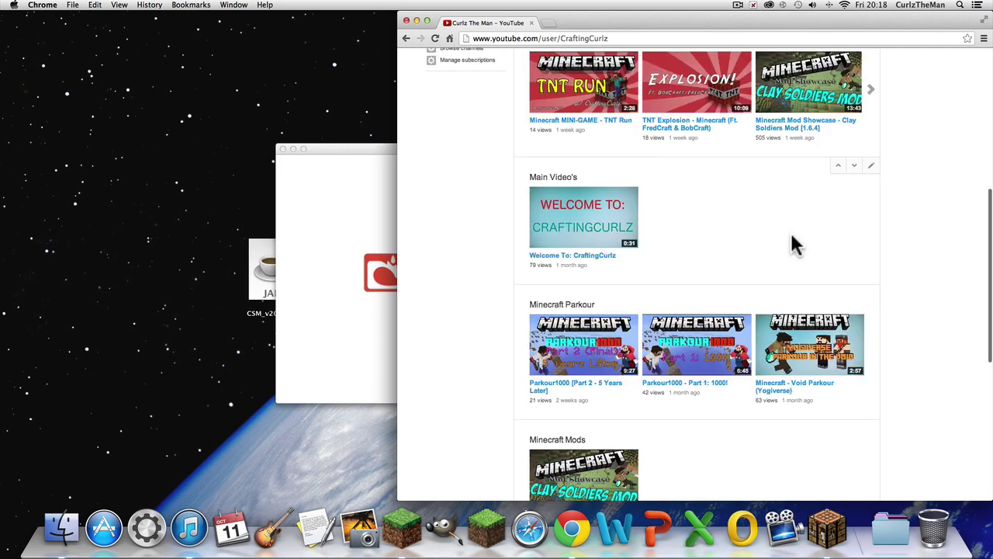
pyautogui.click(592, 470)
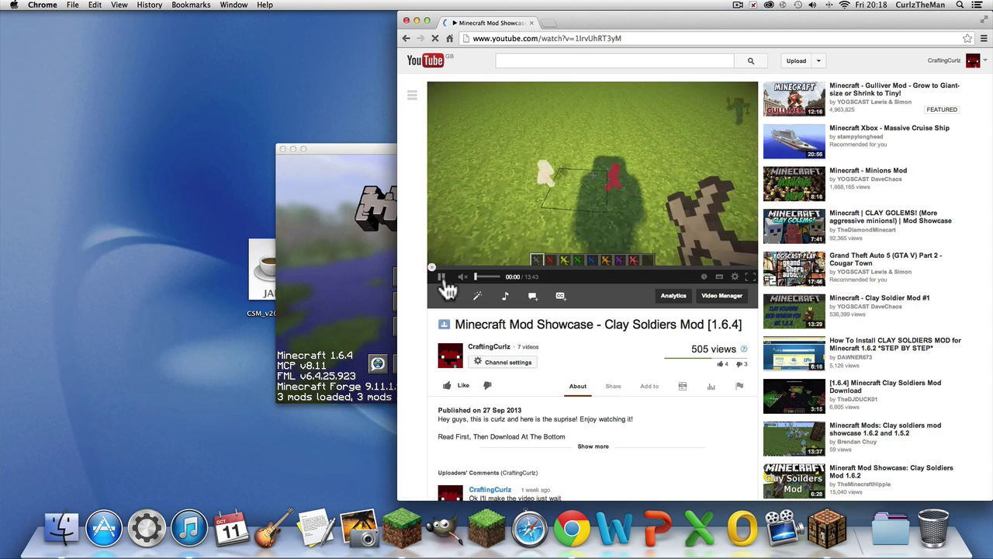
# Step: Scroll through the video's comments looking for installation instructions
pyautogui.scroll(-8, 485, 377)
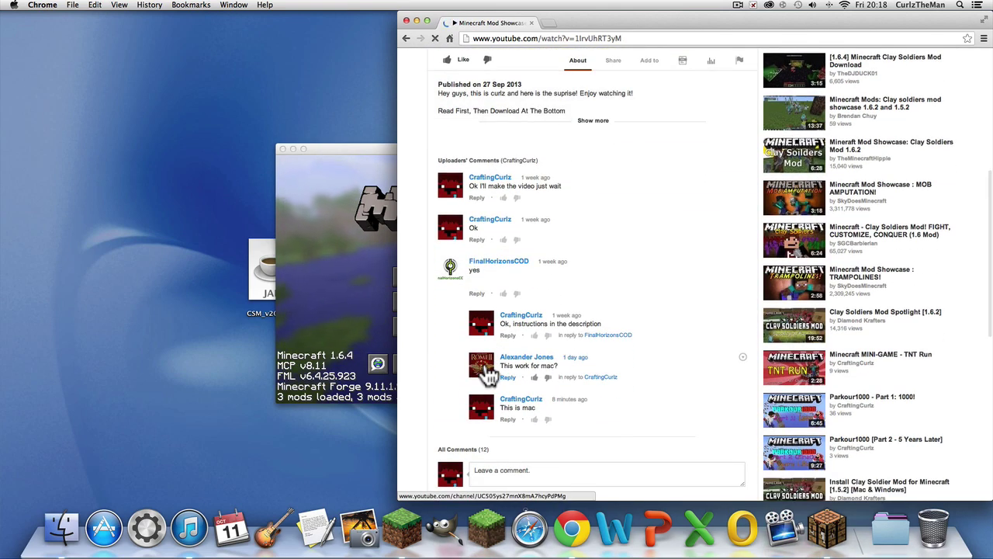
pyautogui.scroll(-5, 489, 374)
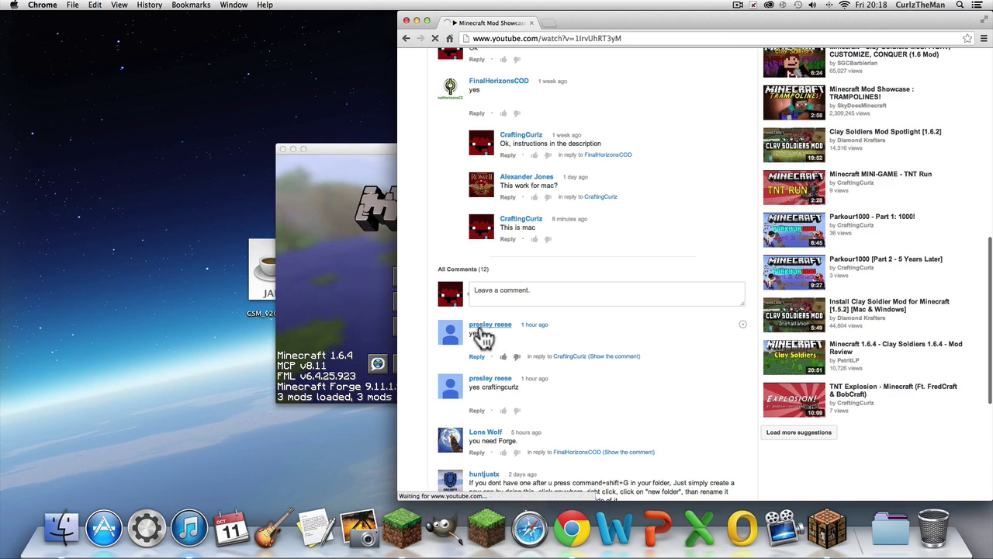
pyautogui.scroll(-1, 482, 335)
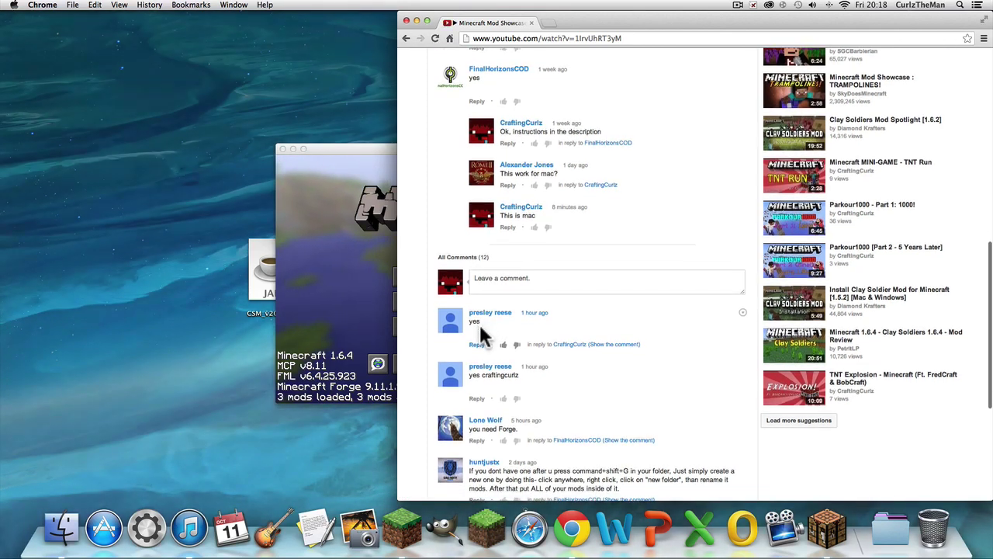
pyautogui.scroll(-3, 547, 388)
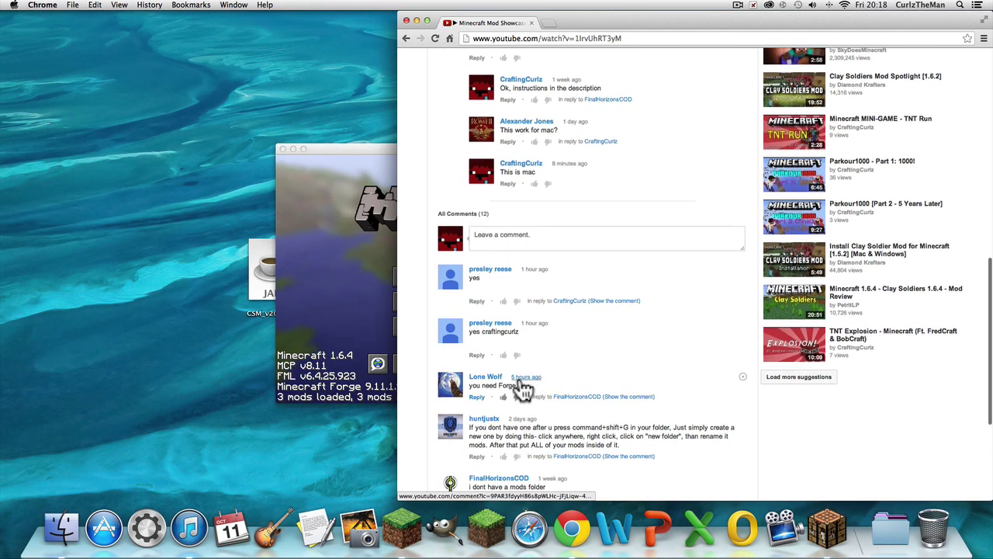
pyautogui.click(471, 379)
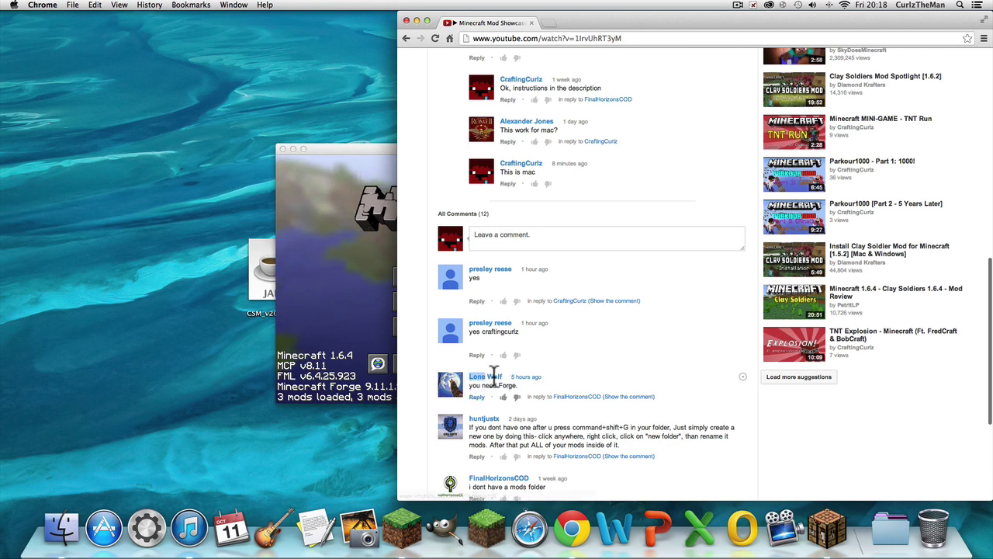
pyautogui.scroll(-1, 544, 391)
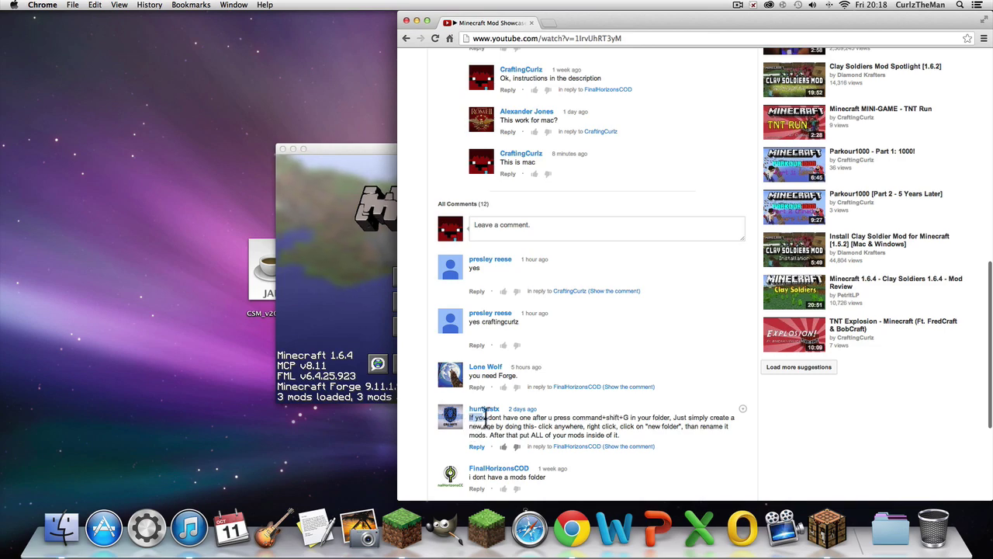
pyautogui.scroll(-5, 602, 417)
pyautogui.rightClick(598, 392)
pyautogui.click(614, 355)
pyautogui.scroll(10, 551, 342)
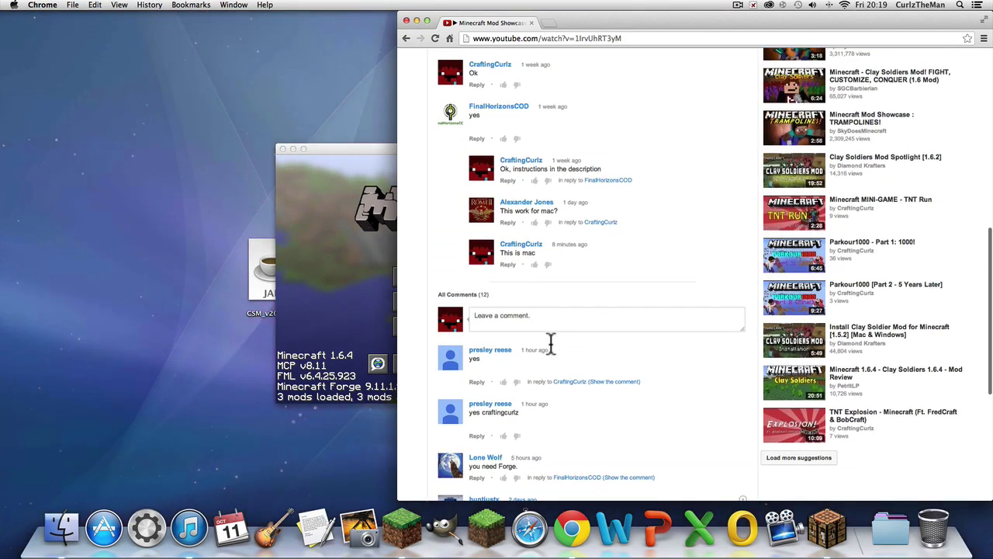
pyautogui.scroll(-5, 550, 342)
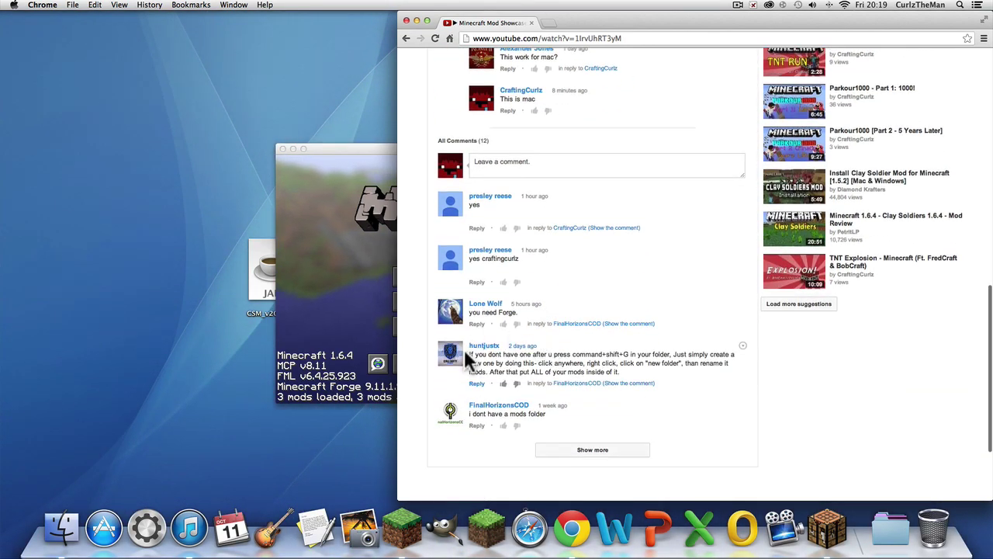
# Step: Highlight the comment explaining the mods folder, then close the browser window
pyautogui.moveTo(468, 354); pyautogui.dragTo(630, 360)
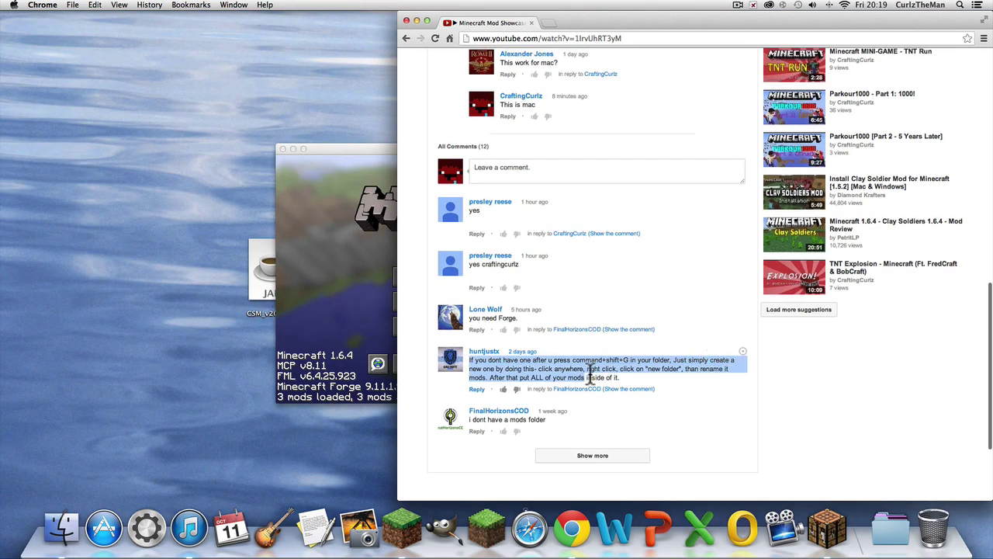
pyautogui.moveTo(590, 372); pyautogui.dragTo(409, 354)
pyautogui.click(565, 369)
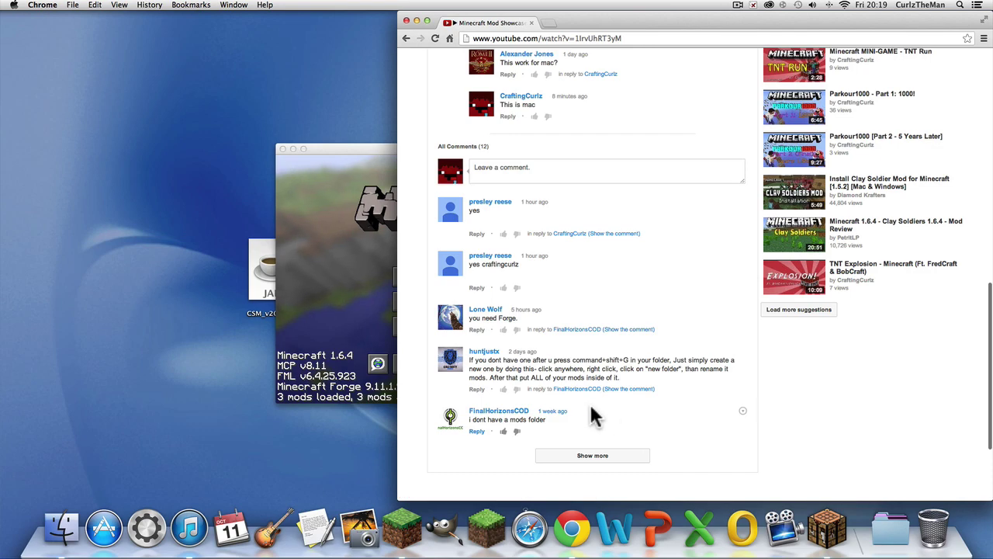
pyautogui.scroll(5, 505, 206)
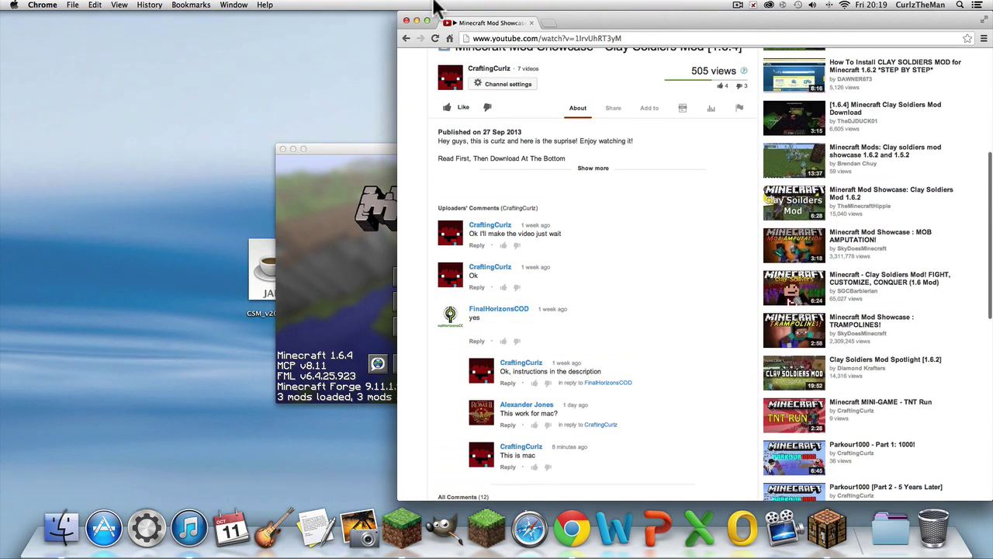
pyautogui.scroll(-5, 509, 210)
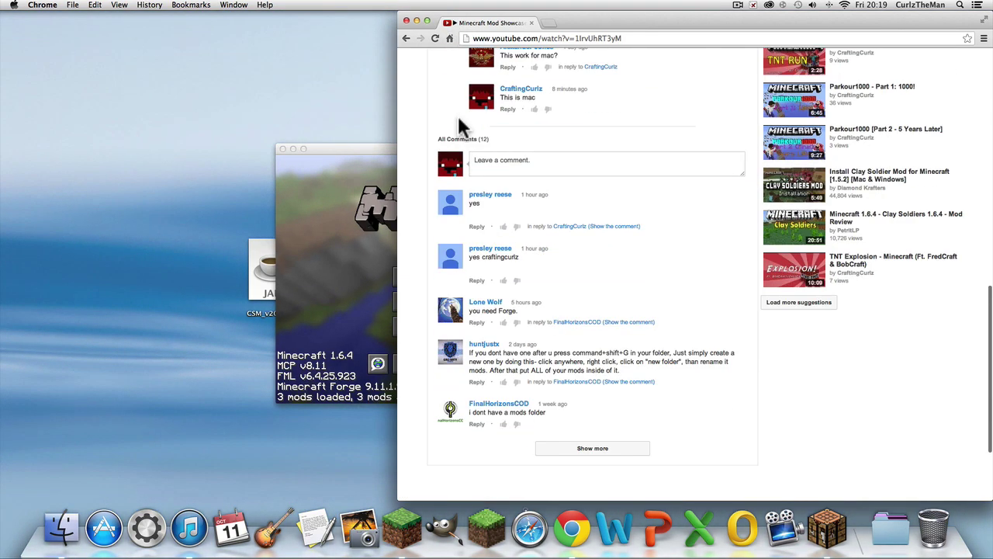
pyautogui.click(406, 19)
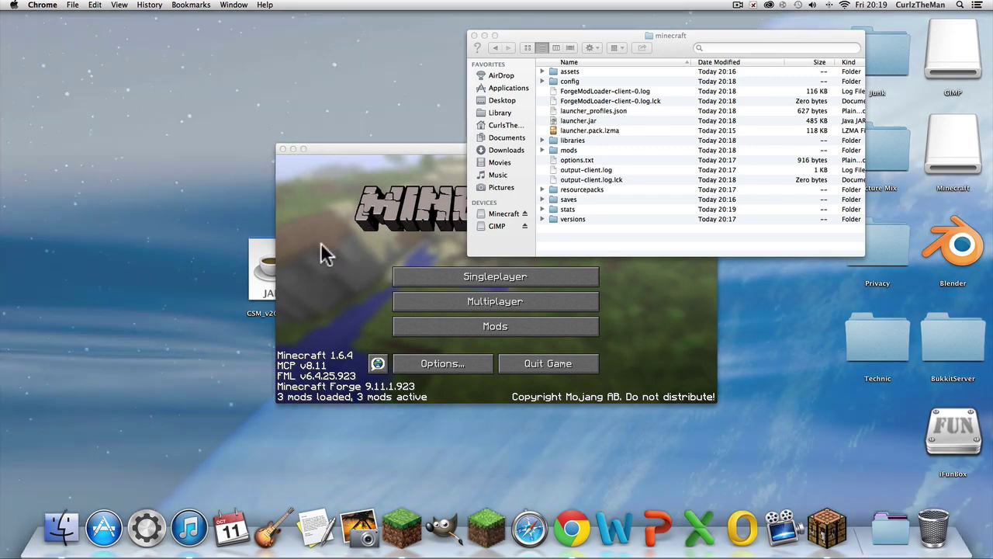
# Step: Bring CSM_v200a.jar and SAP_ManPackCore_v200a.jar into view on the desktop and quit the game
pyautogui.moveTo(267, 272); pyautogui.dragTo(191, 279)
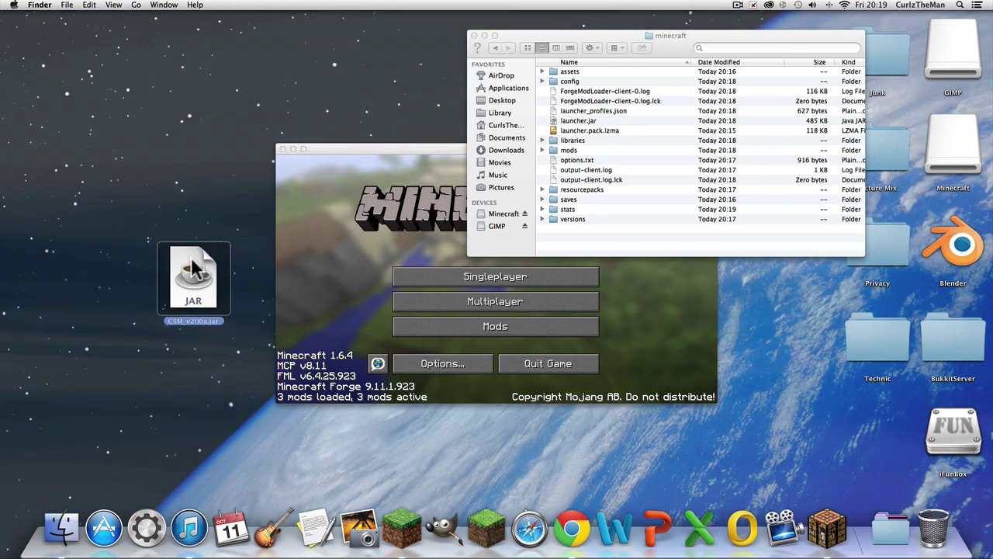
pyautogui.moveTo(381, 145); pyautogui.dragTo(676, 317)
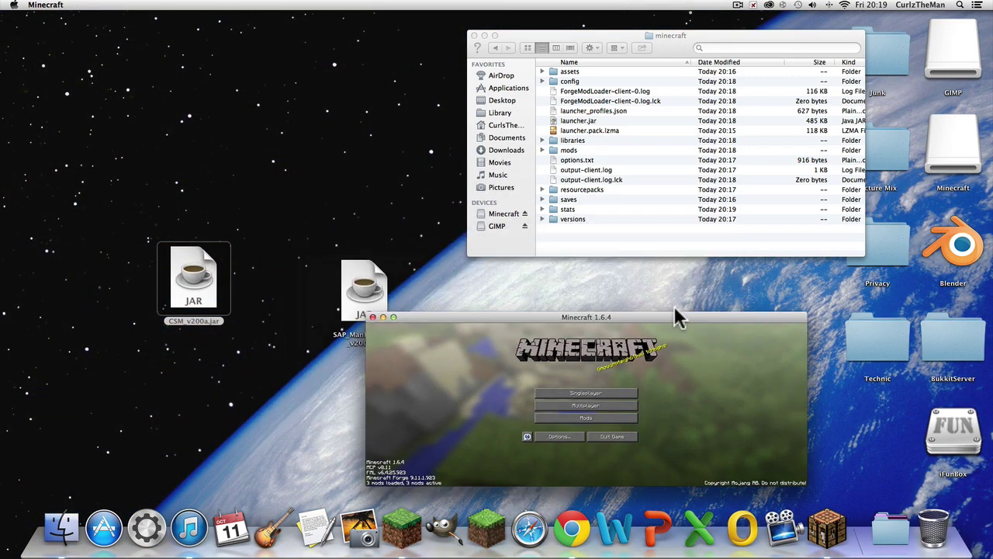
pyautogui.click(306, 284)
pyautogui.moveTo(364, 286); pyautogui.dragTo(288, 278)
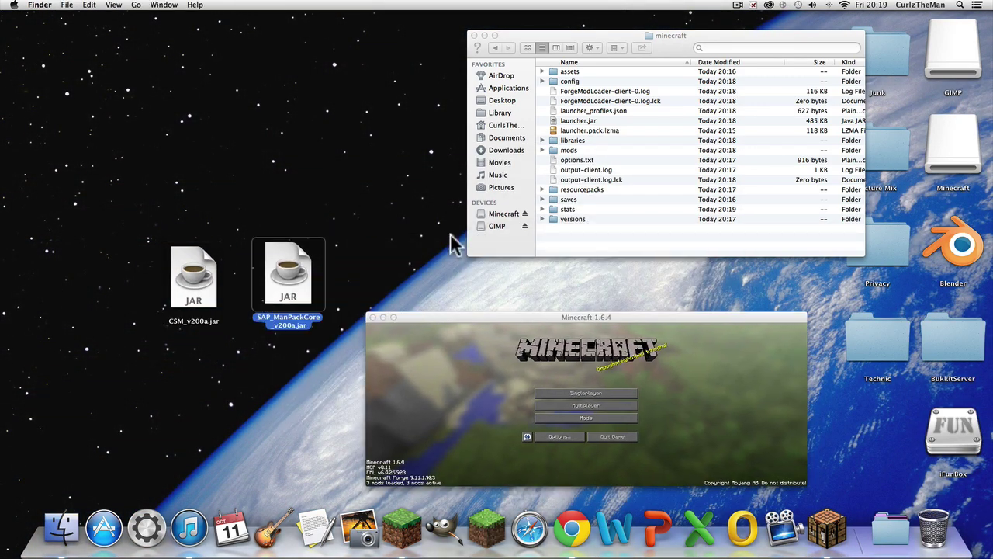
pyautogui.click(620, 436)
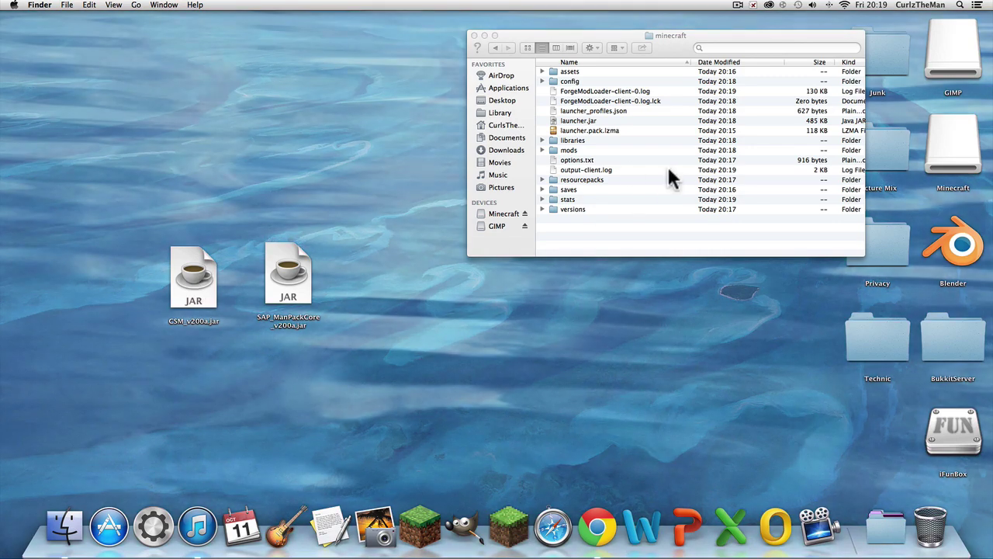
# Step: Drag both mod jars into the mods folder, close it, and start the Minecraft launcher
pyautogui.doubleClick(577, 149)
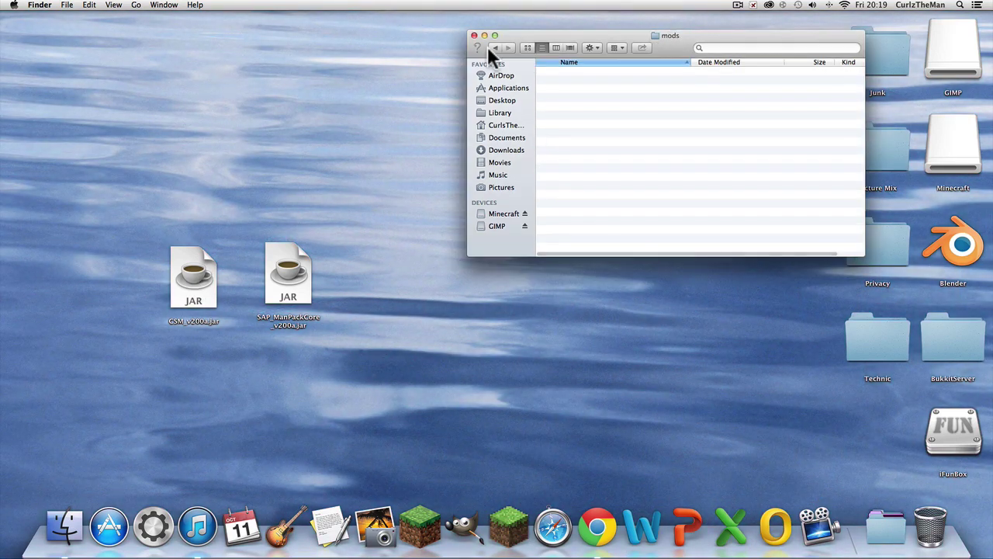
pyautogui.click(494, 48)
pyautogui.doubleClick(577, 149)
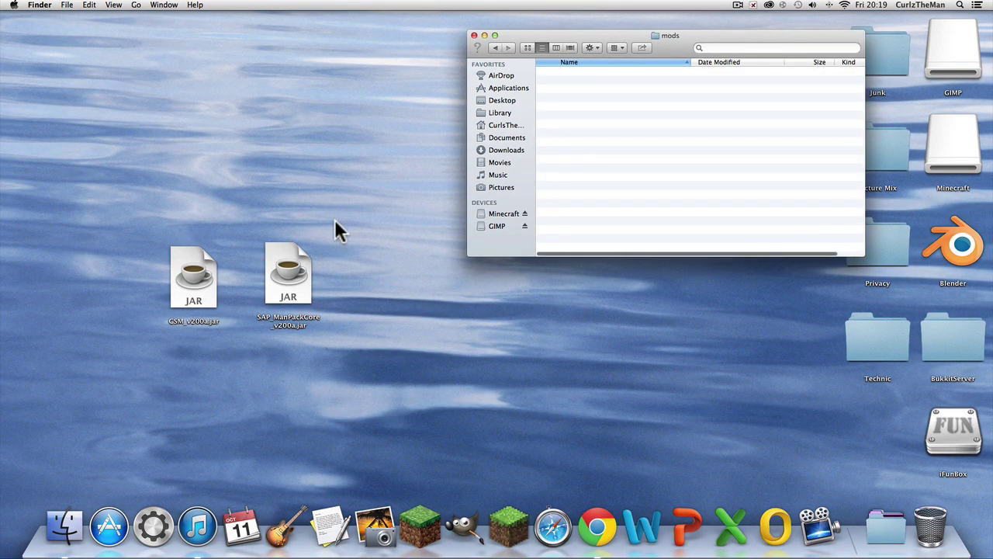
pyautogui.moveTo(288, 284); pyautogui.dragTo(609, 123)
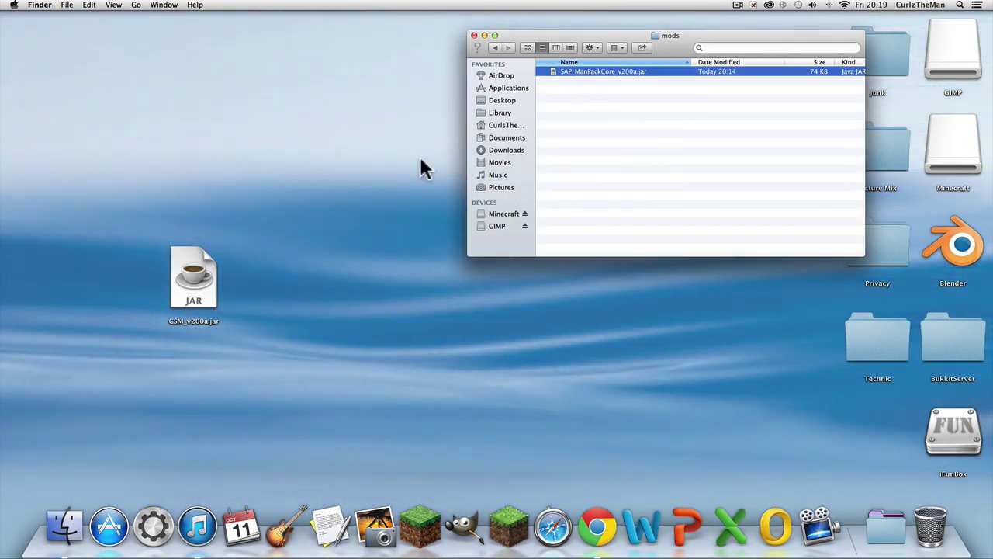
pyautogui.moveTo(194, 276); pyautogui.dragTo(635, 148)
pyautogui.click(637, 140)
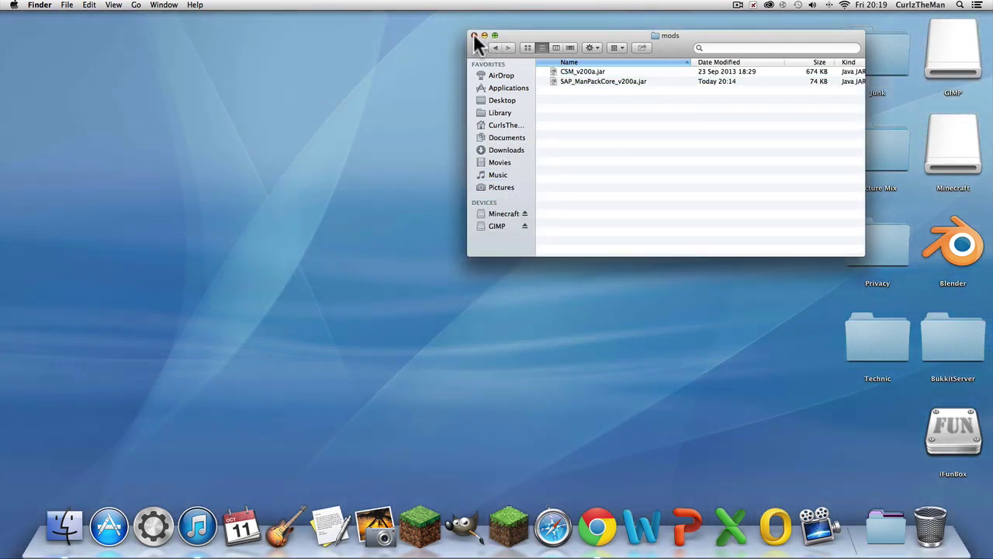
pyautogui.click(474, 35)
pyautogui.click(420, 547)
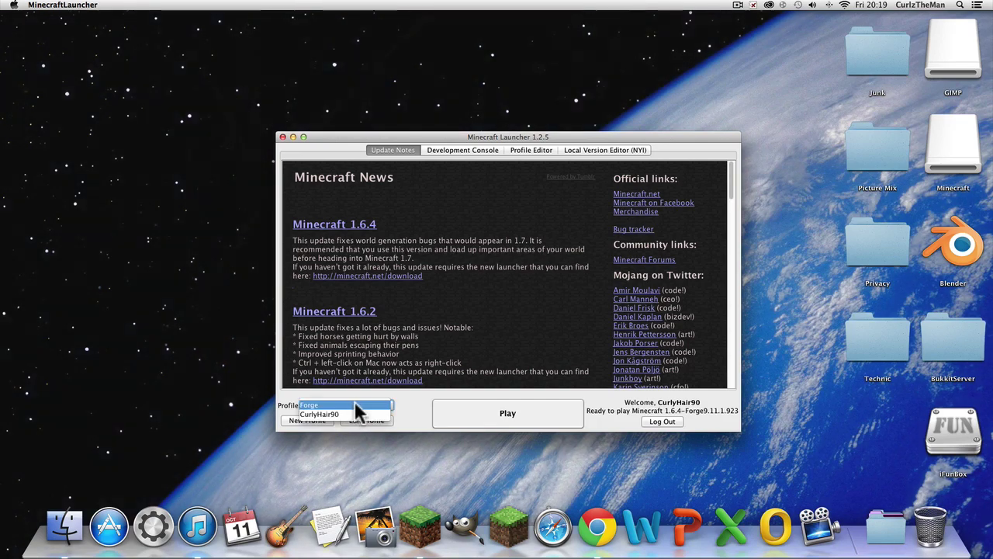
# Step: Launch with the Forge profile and maximise the Minecraft game window
pyautogui.click(354, 404)
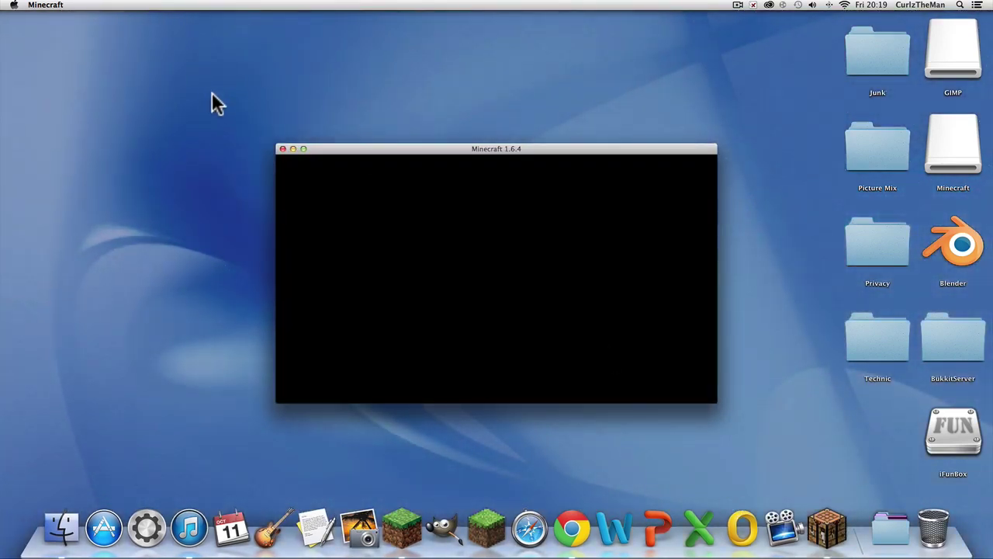
pyautogui.click(303, 149)
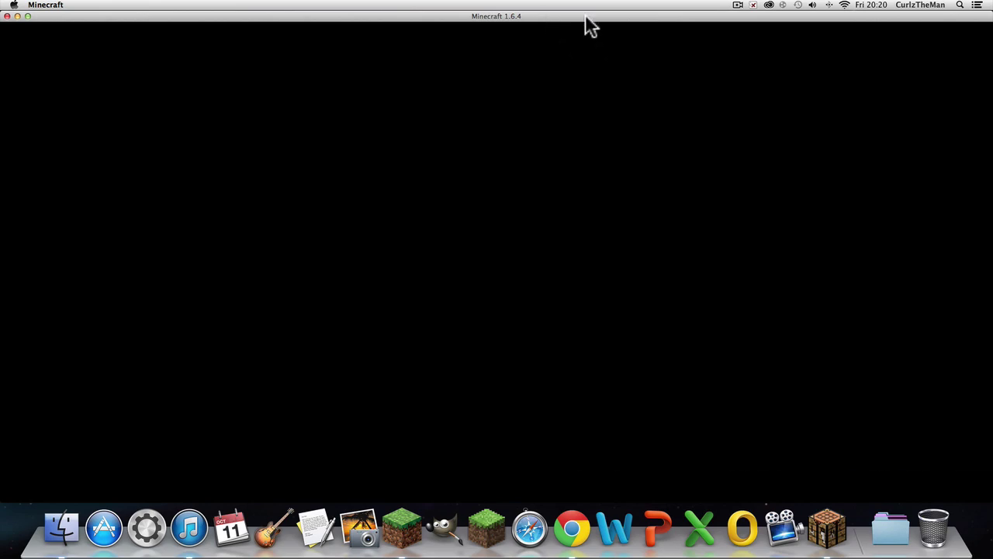
pyautogui.moveTo(987, 216)
pyautogui.mouseDown()
pyautogui.moveTo(399, 292)
pyautogui.moveTo(983, 218)
pyautogui.mouseUp()
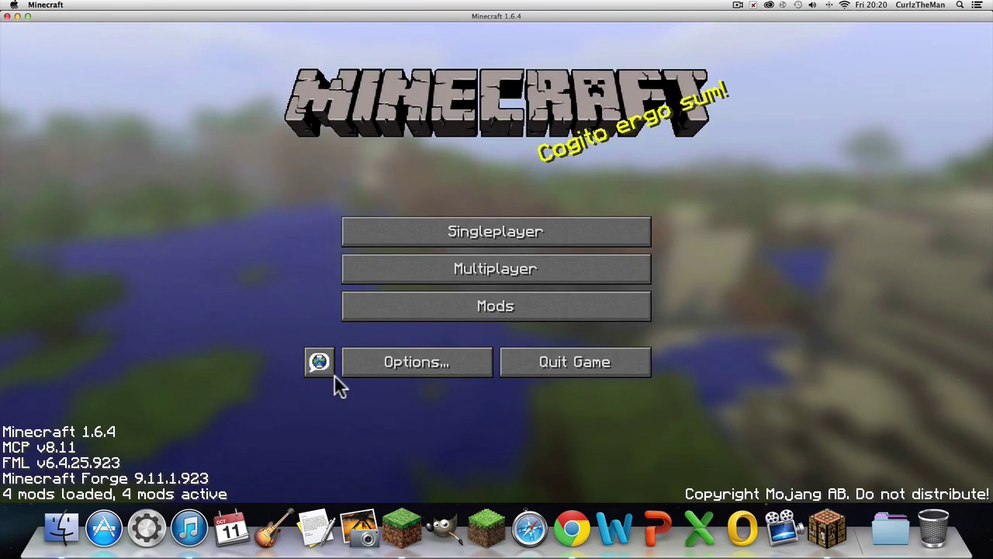
pyautogui.click(496, 231)
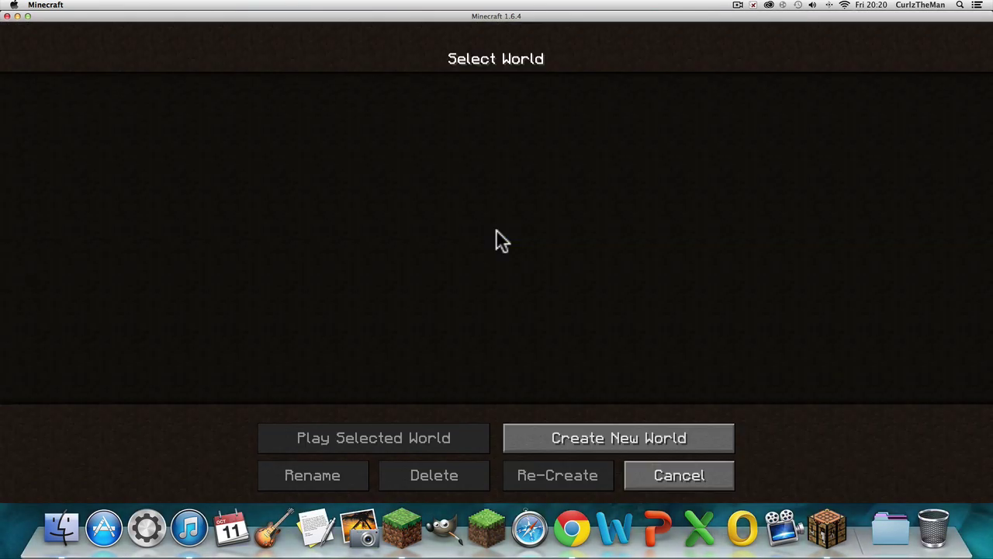
pyautogui.click(679, 476)
# Step: Check the Clay Soldiers Mod entry in the Mod List, then start a new singleplayer world
pyautogui.click(475, 308)
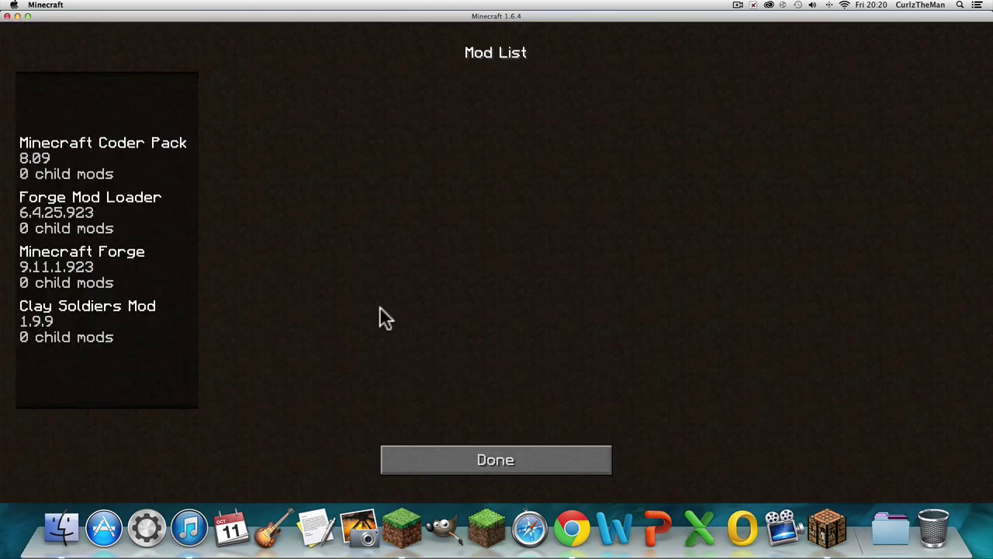
pyautogui.click(133, 330)
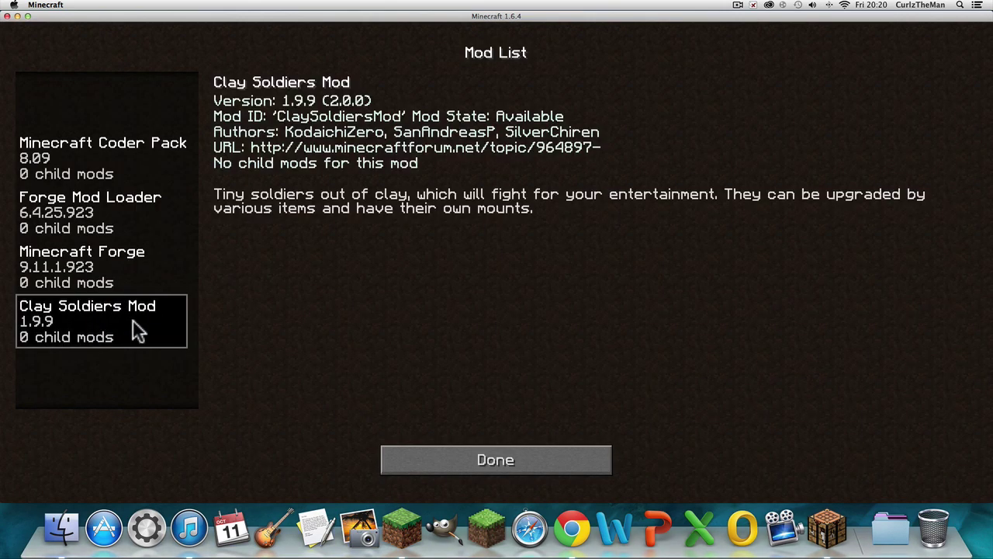
pyautogui.click(485, 461)
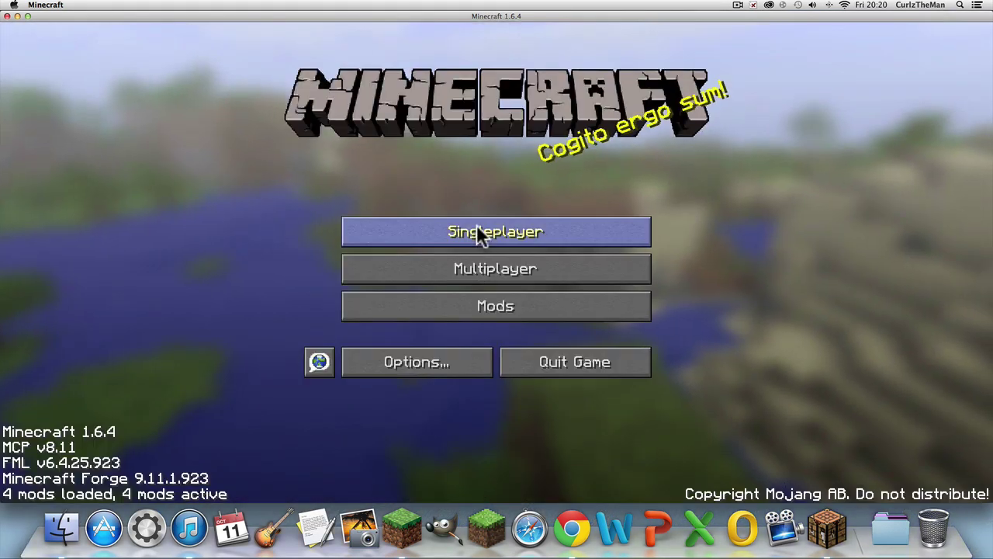
pyautogui.click(486, 228)
pyautogui.click(596, 433)
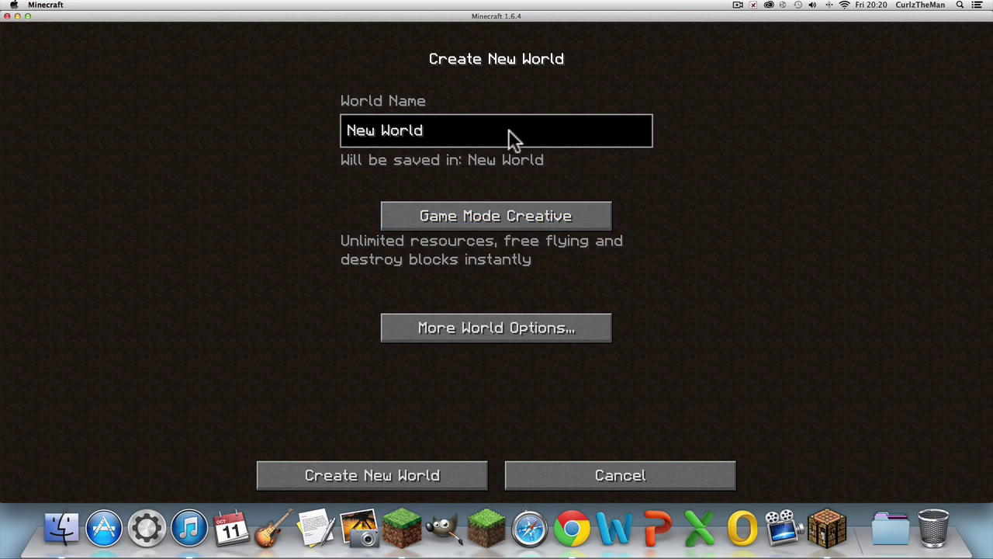
# Step: Name the world 'CSM Test', give it seed 'gimmeavillage' in More World Options, and generate it
pyautogui.press('BackSpace')
pyautogui.press('BackSpace')
pyautogui.press('BackSpace')
pyautogui.press('BackSpace')
pyautogui.press('BackSpace')
pyautogui.press('BackSpace')
pyautogui.press('BackSpace')
pyautogui.press('BackSpace')
pyautogui.press('BackSpace')
pyautogui.write('rtrewrg')
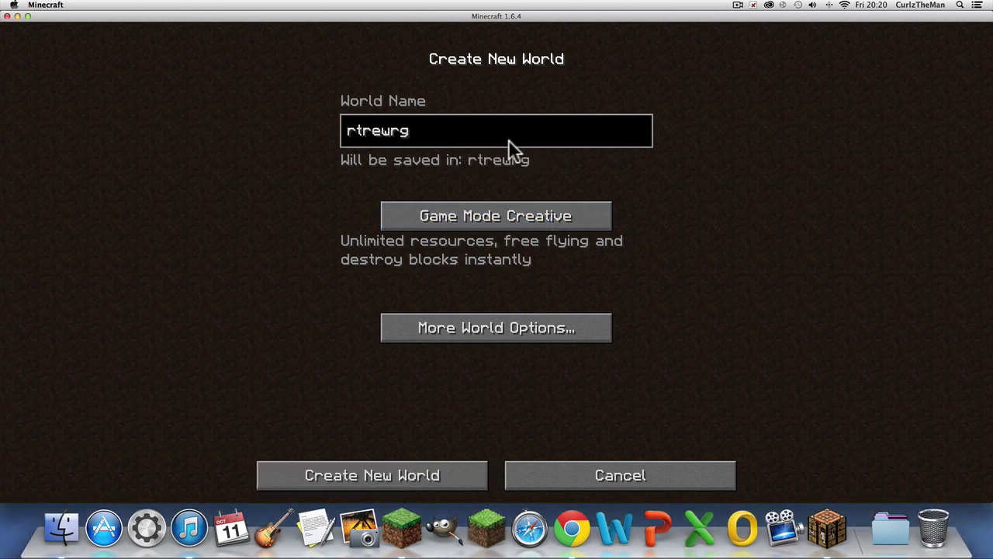
pyautogui.write('f')
pyautogui.press('BackSpace')
pyautogui.press('BackSpace')
pyautogui.press('BackSpace')
pyautogui.press('BackSpace')
pyautogui.press('BackSpace')
pyautogui.press('BackSpace')
pyautogui.press('BackSpace')
pyautogui.press('BackSpace')
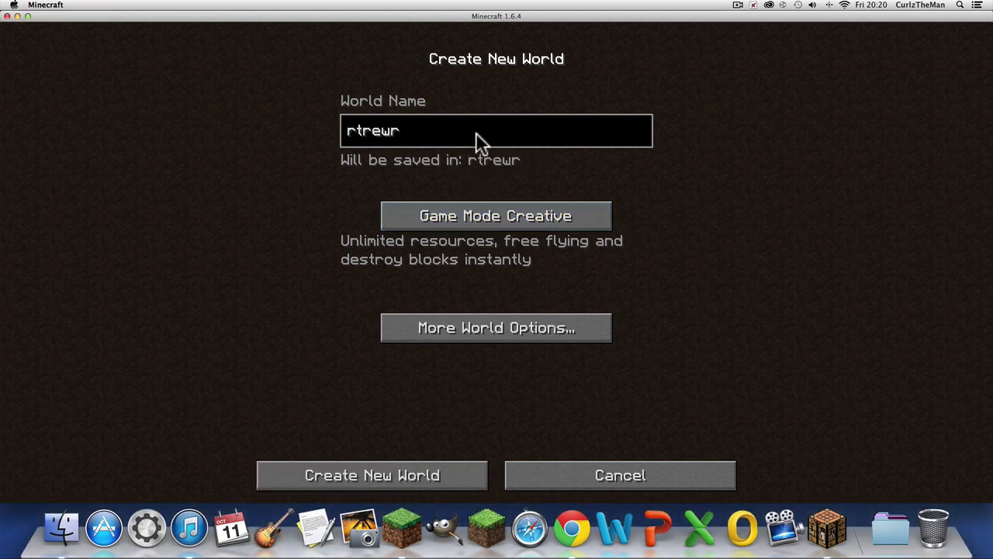
pyautogui.write('CSM TestWorld')
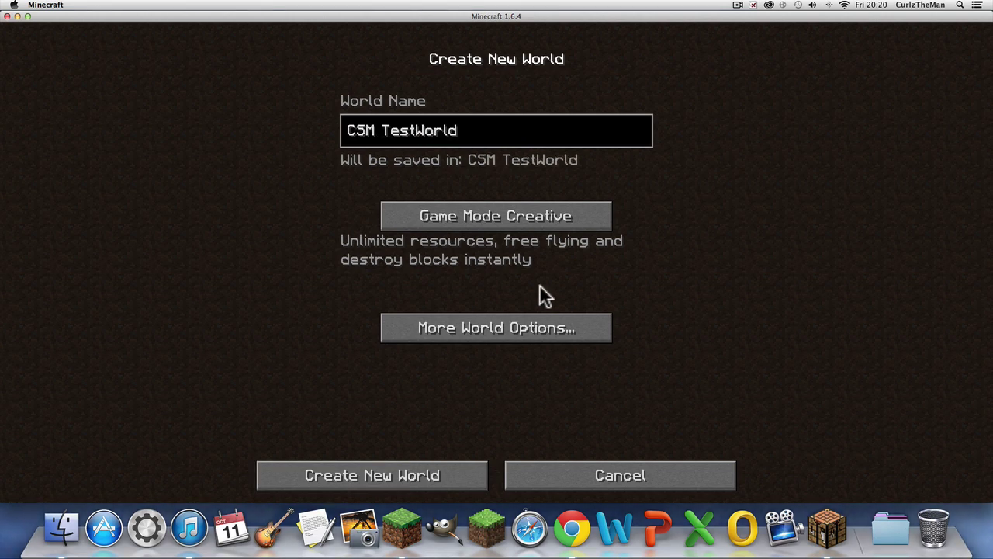
pyautogui.click(593, 325)
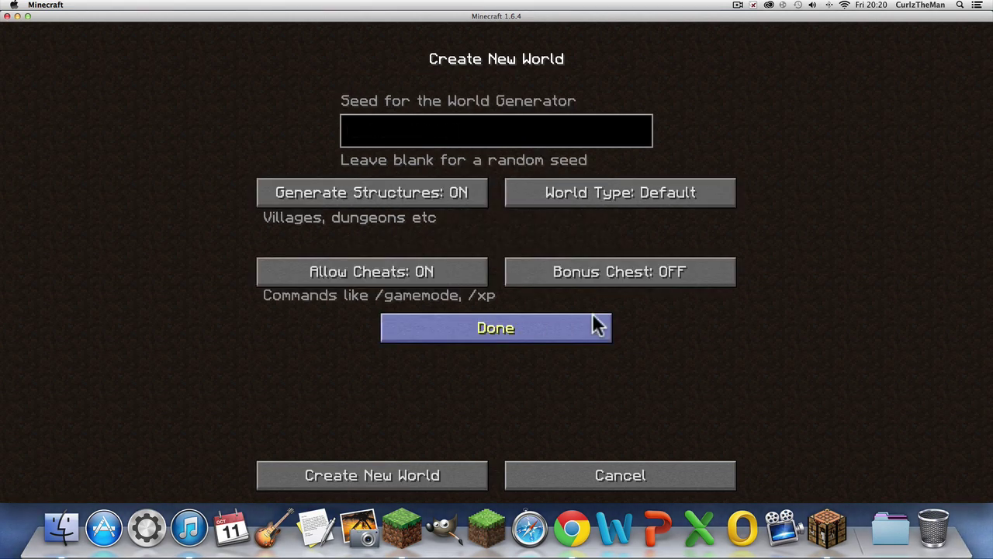
pyautogui.write('gimmeavilalg')
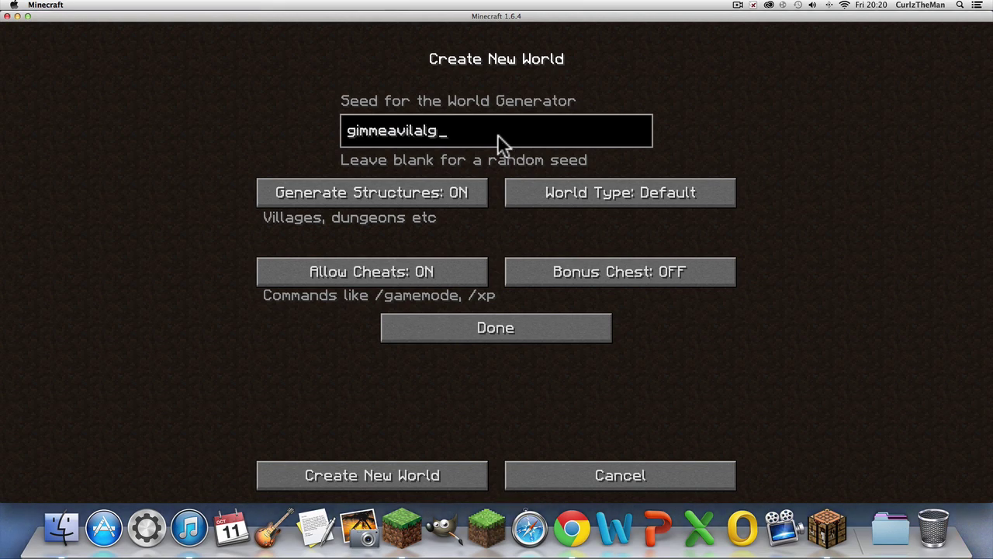
pyautogui.press('BackSpace')
pyautogui.press('BackSpace')
pyautogui.press('BackSpace')
pyautogui.write('lage')
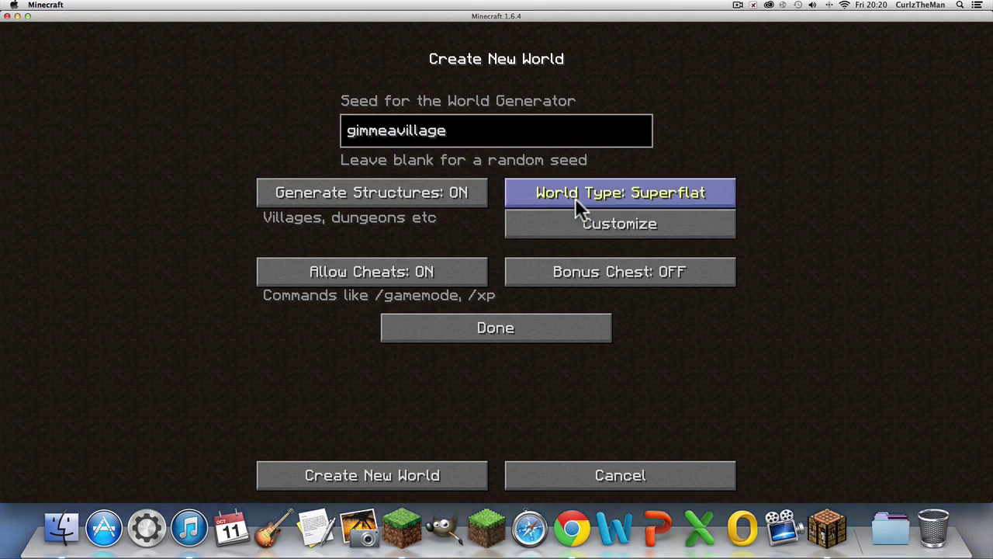
pyautogui.click(536, 336)
pyautogui.press('Return')
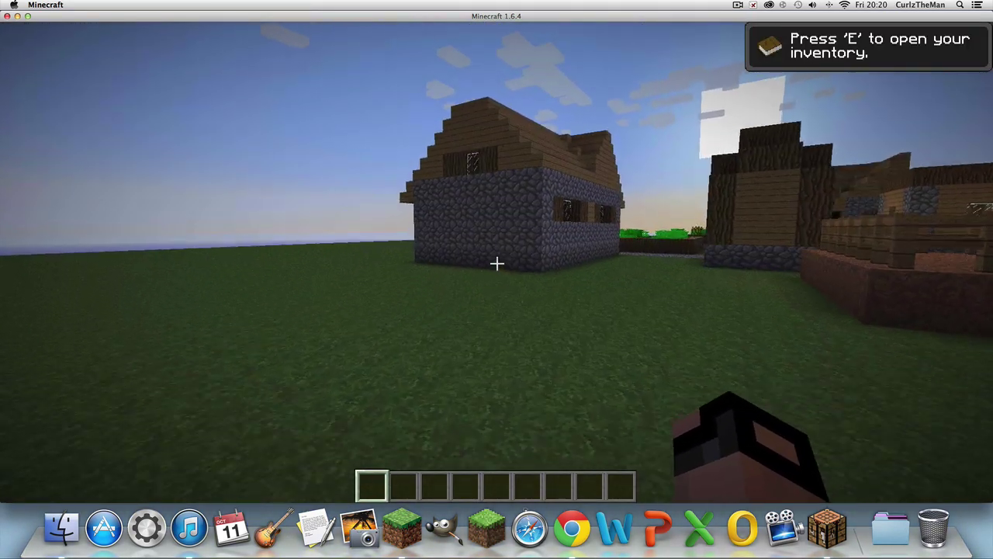
# Step: Go full screen and set video to Normal render distance, Fast graphics, VSync off
pyautogui.press('F11')
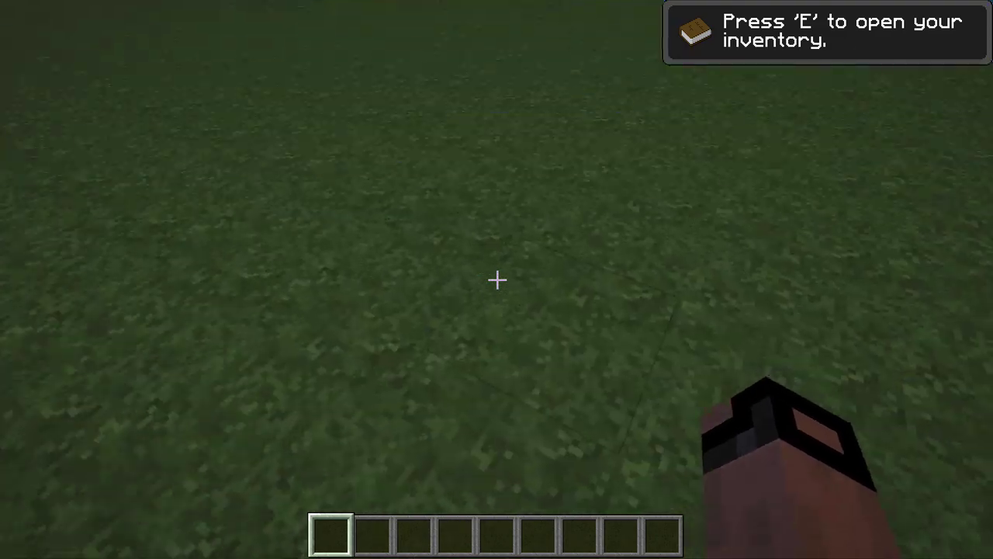
pyautogui.press('e')
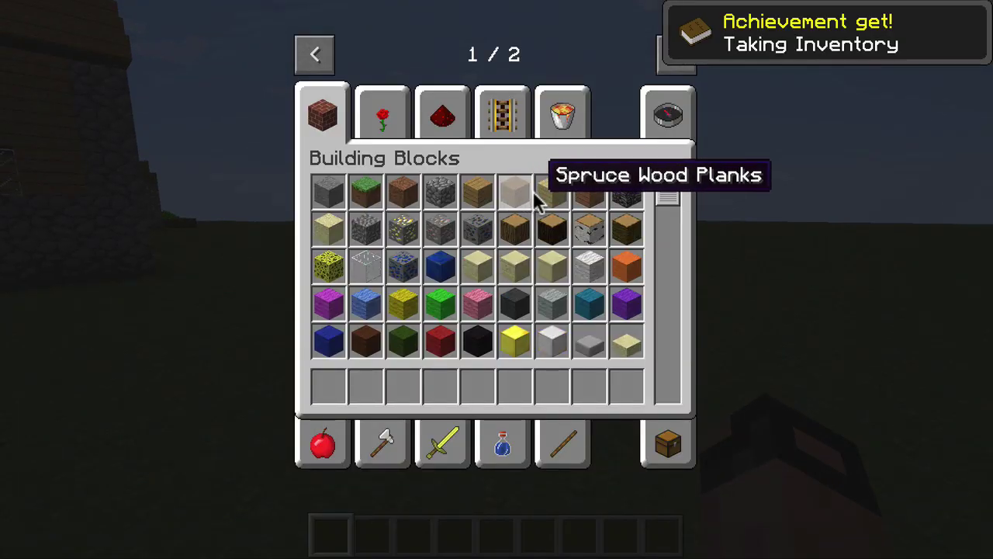
pyautogui.press('e')
pyautogui.press('Escape')
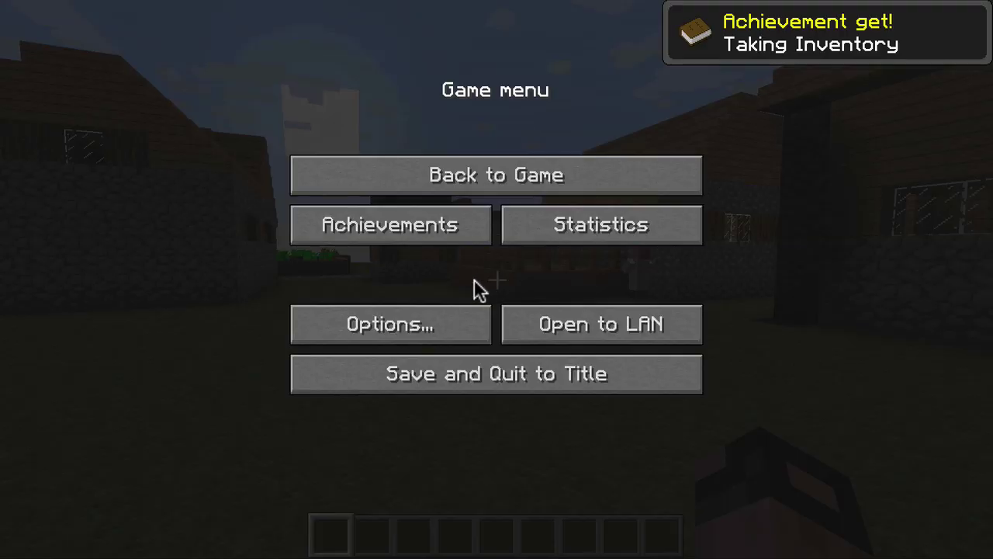
pyautogui.click(454, 315)
pyautogui.click(454, 311)
pyautogui.click(749, 89)
pyautogui.click(476, 115)
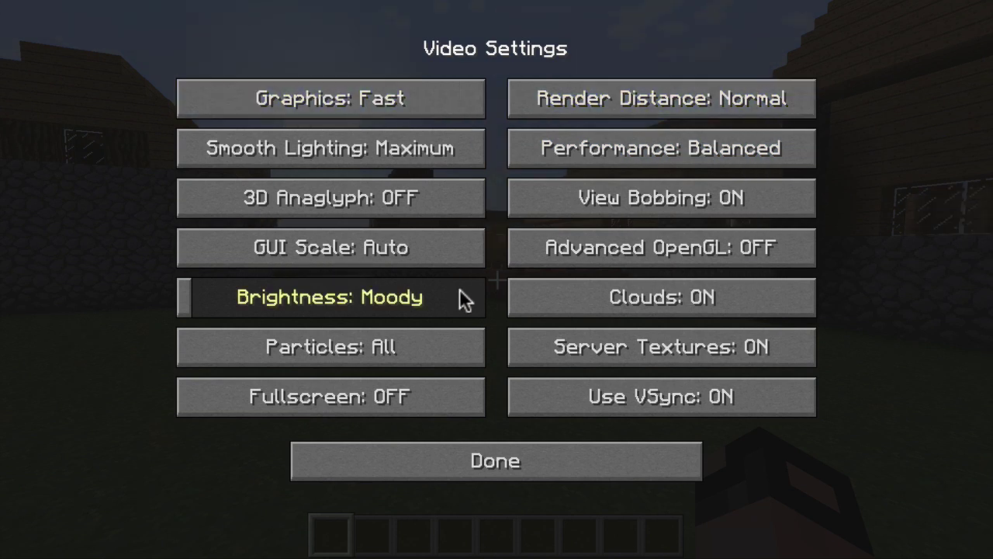
pyautogui.click(720, 395)
pyautogui.press('Escape')
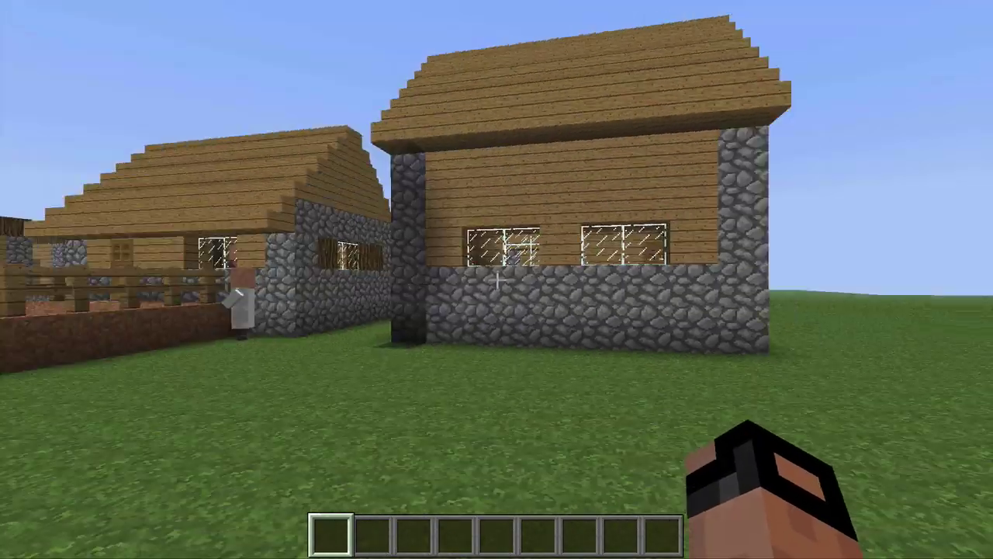
# Step: Walk into the village and turn the sound volume down to 42%
pyautogui.press('w')
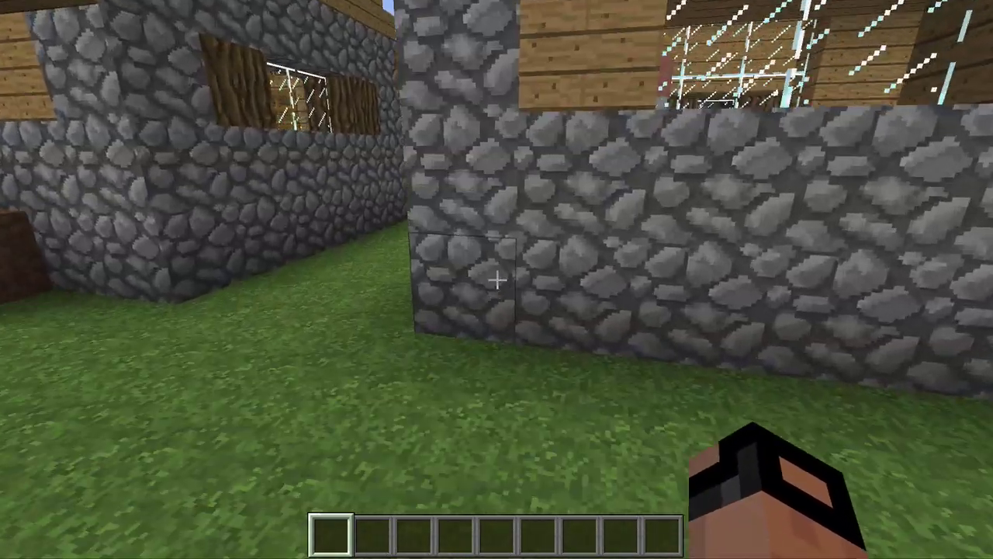
pyautogui.press('w')
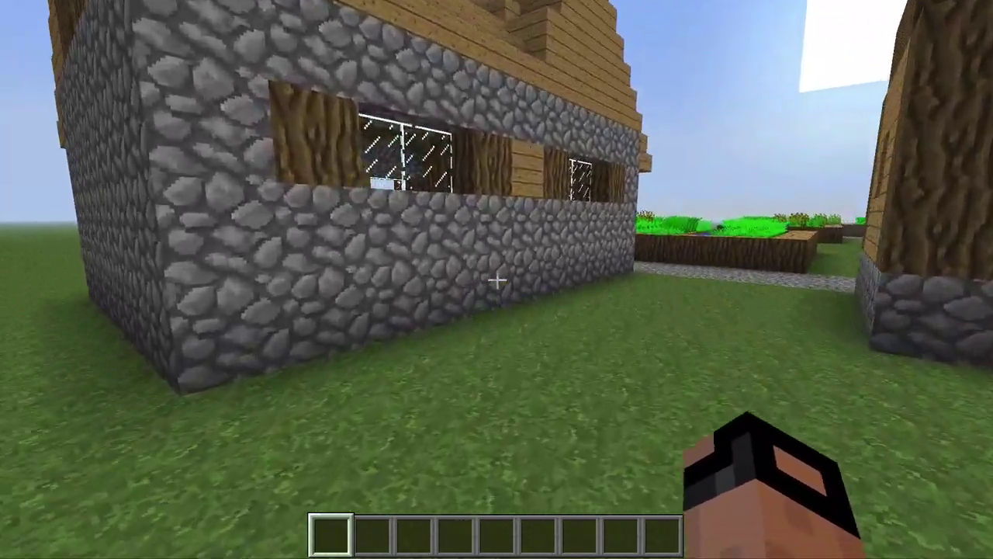
pyautogui.press('Escape')
pyautogui.click(466, 321)
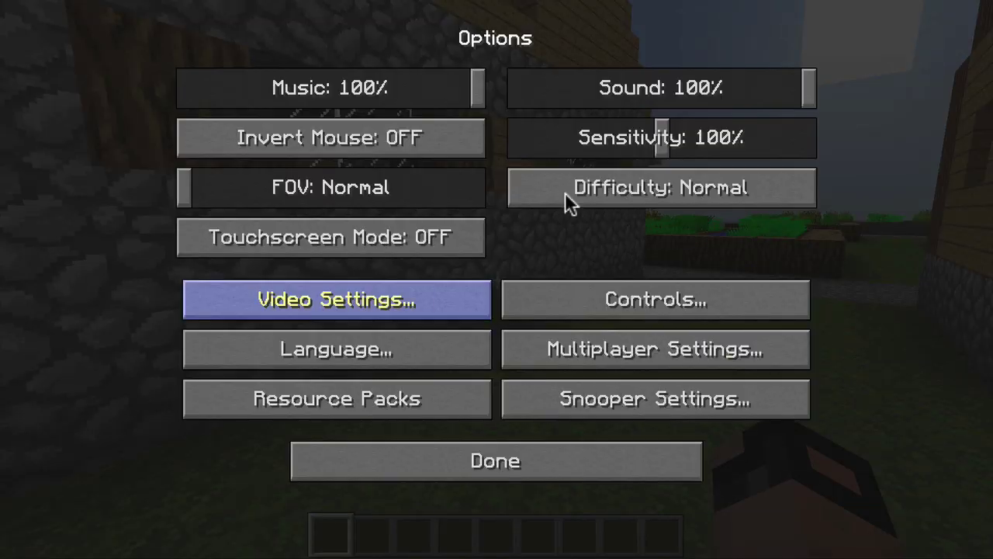
pyautogui.click(639, 92)
pyautogui.press('Escape')
pyautogui.press('w')
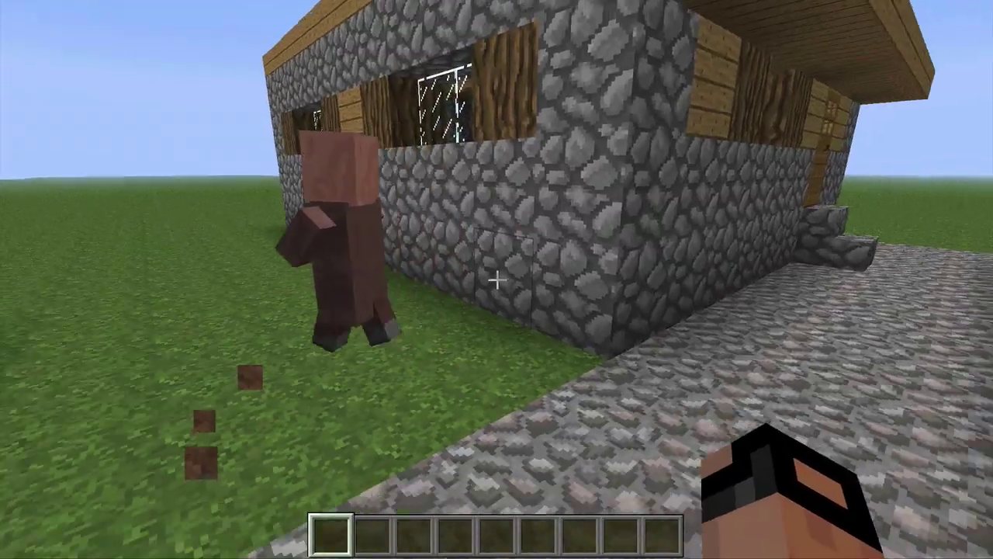
pyautogui.press('e')
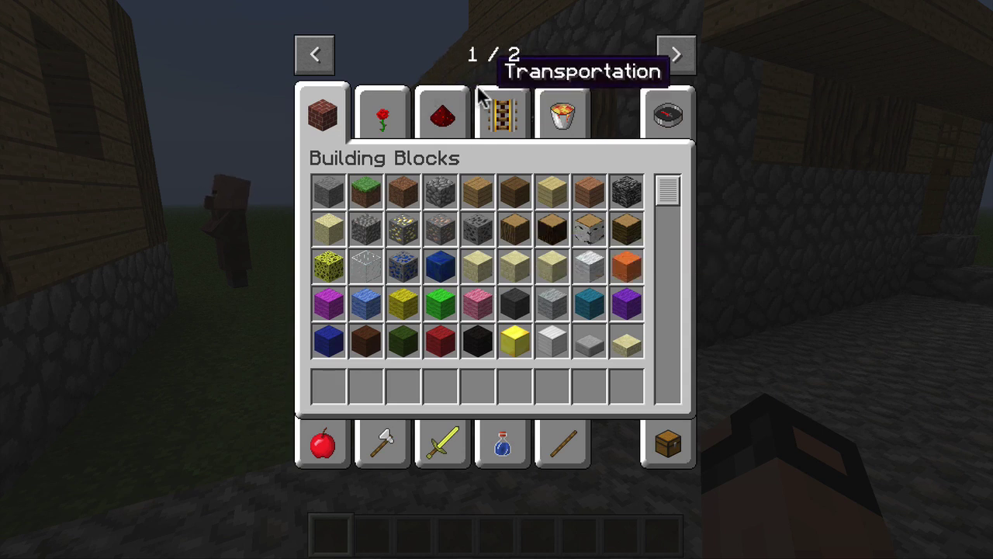
# Step: From the Clay Soldier Items category on page 2, put red soldiers into the hotbar and take lime ones
pyautogui.click(675, 57)
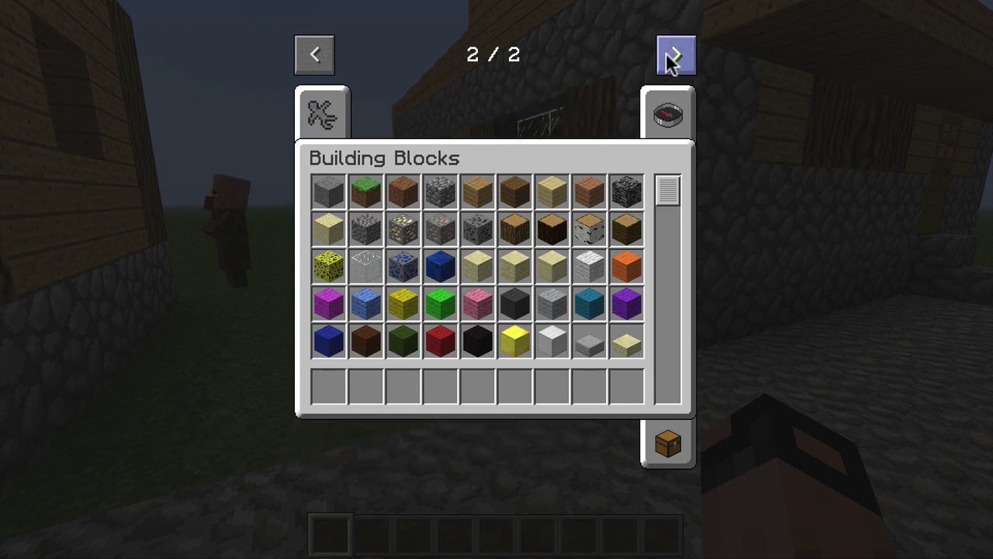
pyautogui.click(326, 113)
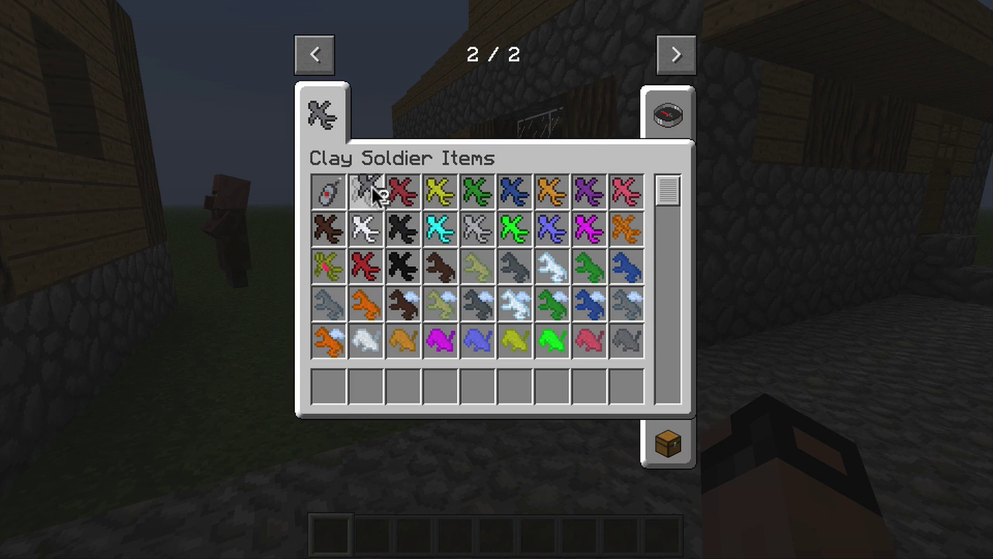
pyautogui.click(402, 190)
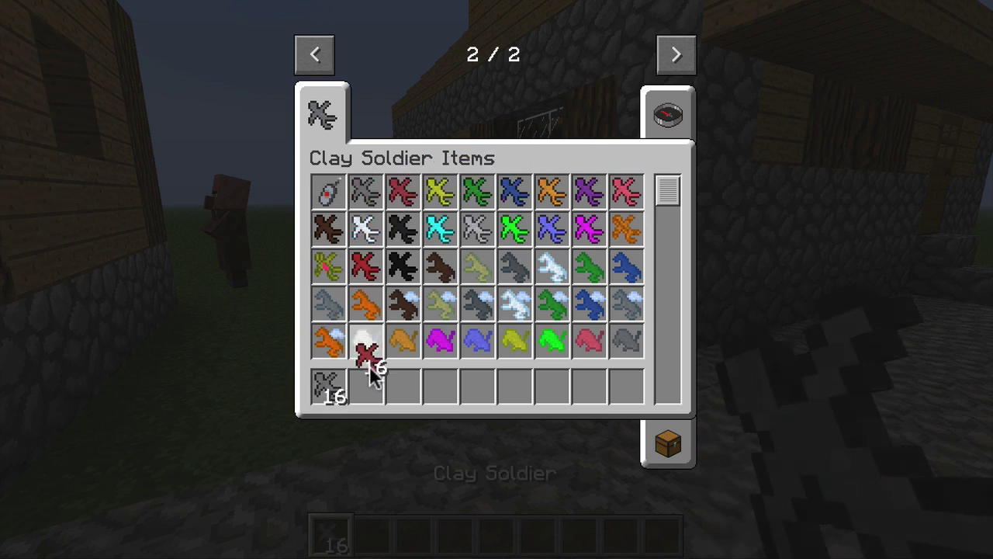
pyautogui.click(365, 385)
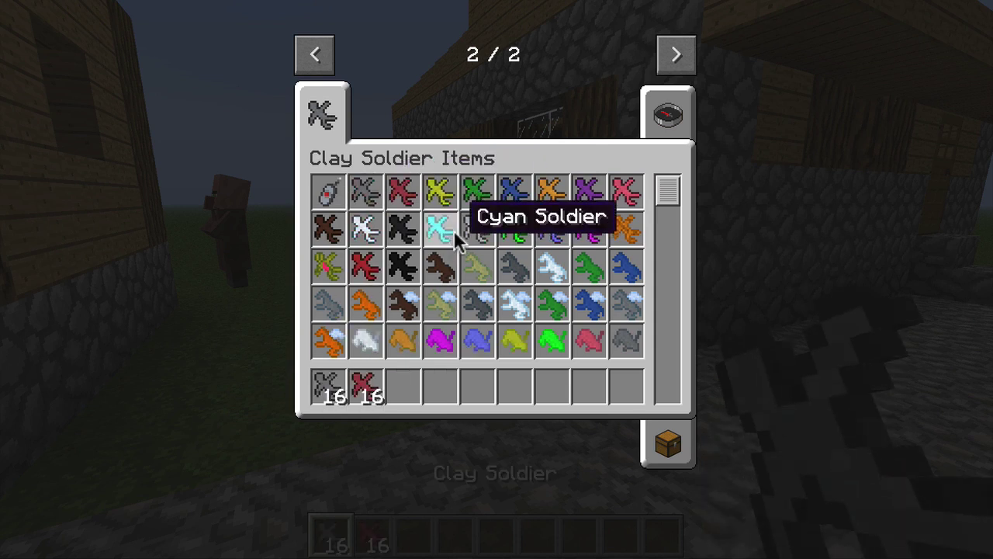
pyautogui.click(503, 246)
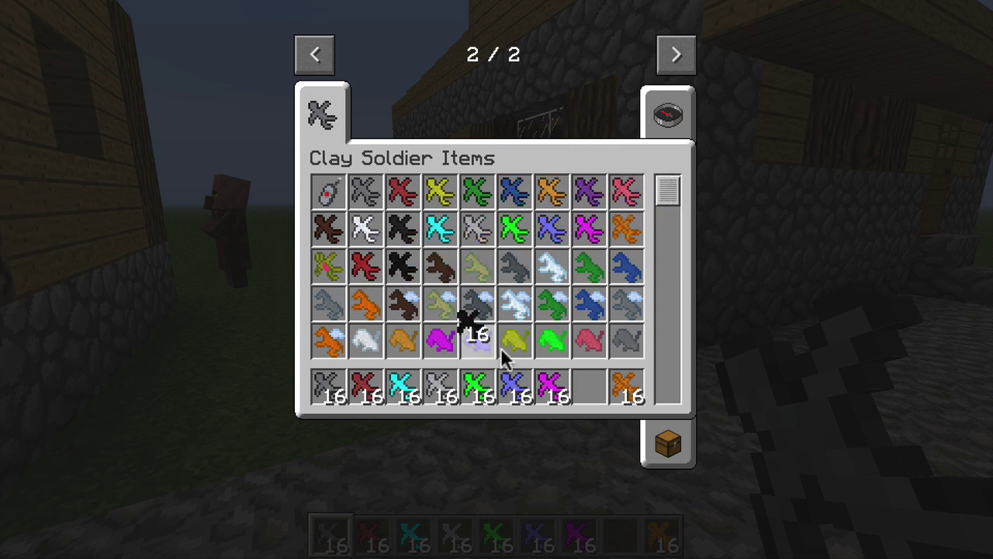
# Step: Close the inventory, walk between the houses, and place grey clay soldiers on the grass
pyautogui.press('e')
pyautogui.scroll(-1, 496, 279)
pyautogui.press('w')
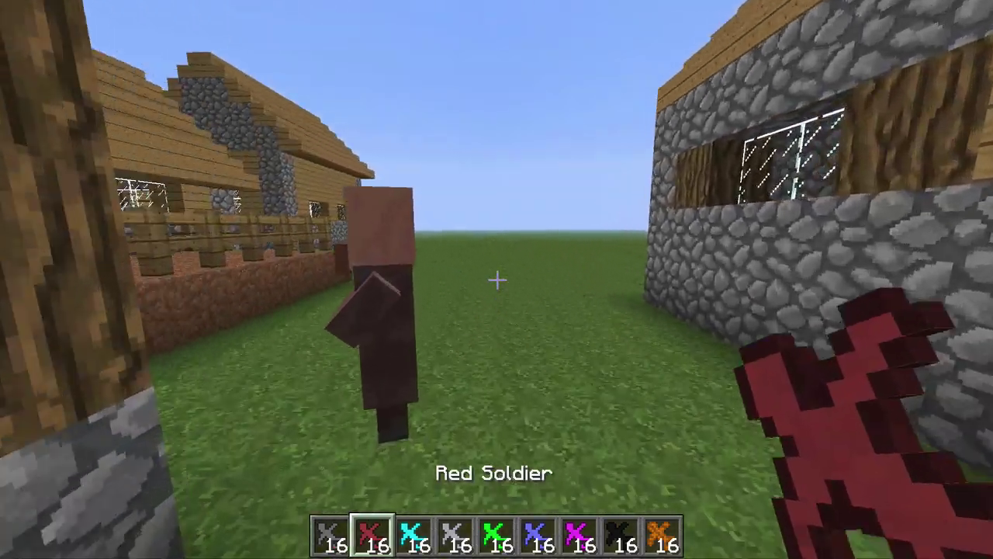
pyautogui.press('w')
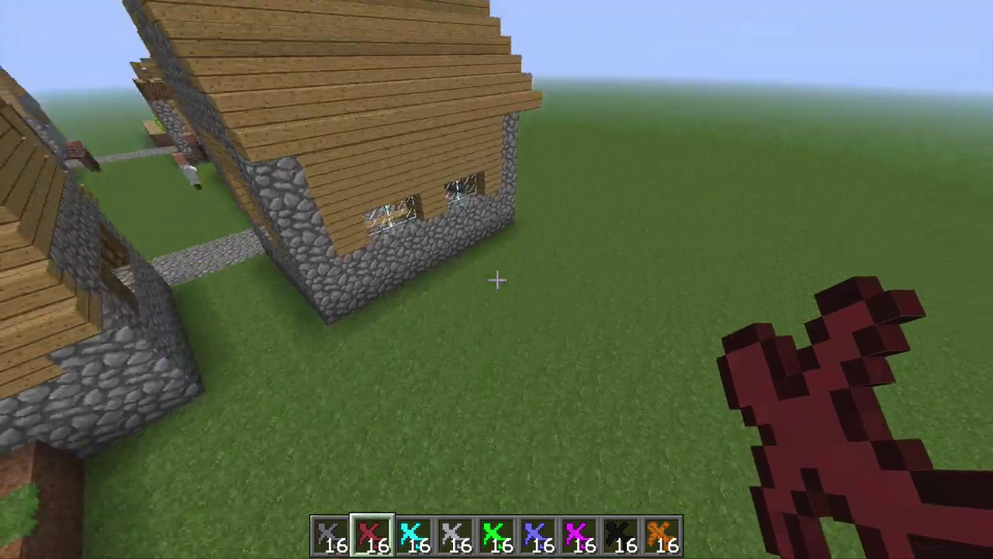
pyautogui.scroll(1, 496, 280)
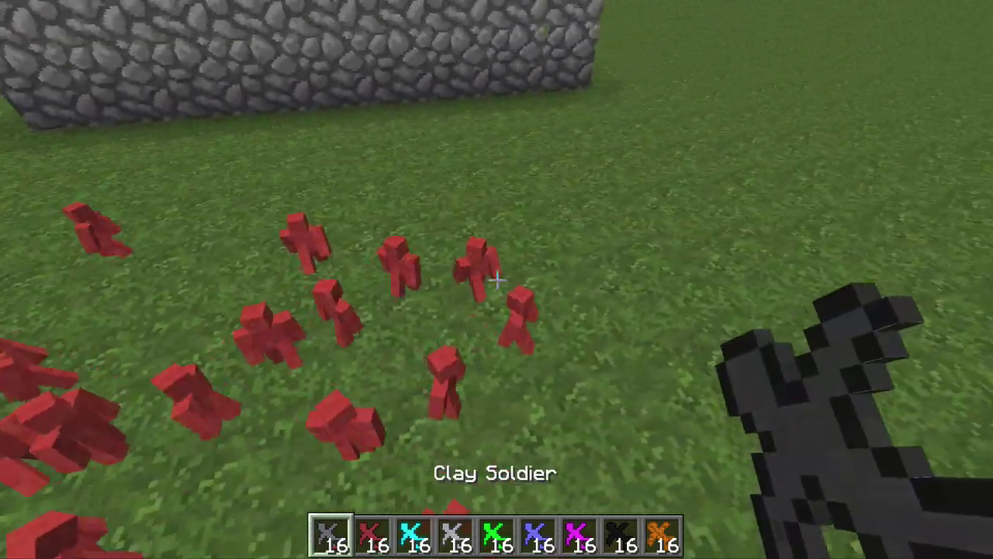
pyautogui.rightClick(497, 280)
# Step: Place red, cyan, light grey, lime and light blue clay soldiers on the grass
pyautogui.scroll(-1, 496, 279)
pyautogui.rightClick(496, 279)
pyautogui.scroll(-1, 497, 280)
pyautogui.rightClick(496, 279)
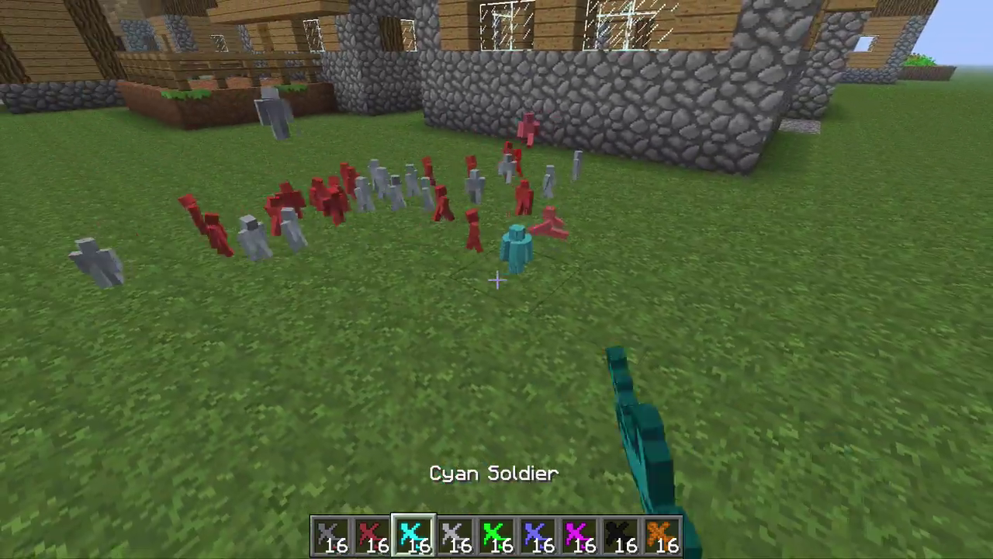
pyautogui.rightClick(496, 279)
pyautogui.scroll(-1, 497, 279)
pyautogui.rightClick(496, 280)
pyautogui.scroll(-1, 497, 280)
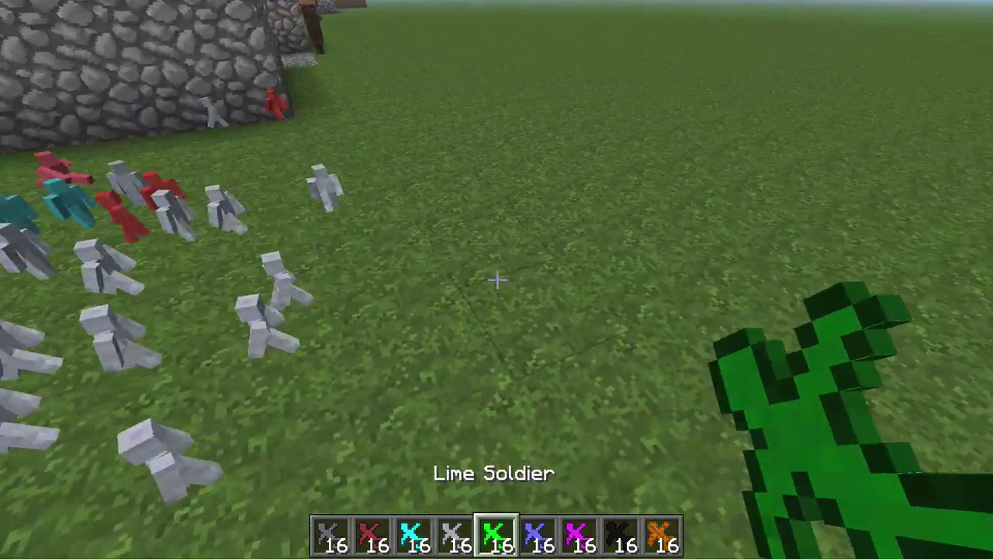
pyautogui.rightClick(497, 279)
pyautogui.scroll(-1, 497, 279)
pyautogui.rightClick(497, 279)
# Step: Add magenta and coal clay soldiers, then spawn a group of pumpkin soldiers
pyautogui.rightClick(497, 279)
pyautogui.scroll(-1, 497, 279)
pyautogui.rightClick(497, 280)
pyautogui.scroll(-1, 496, 279)
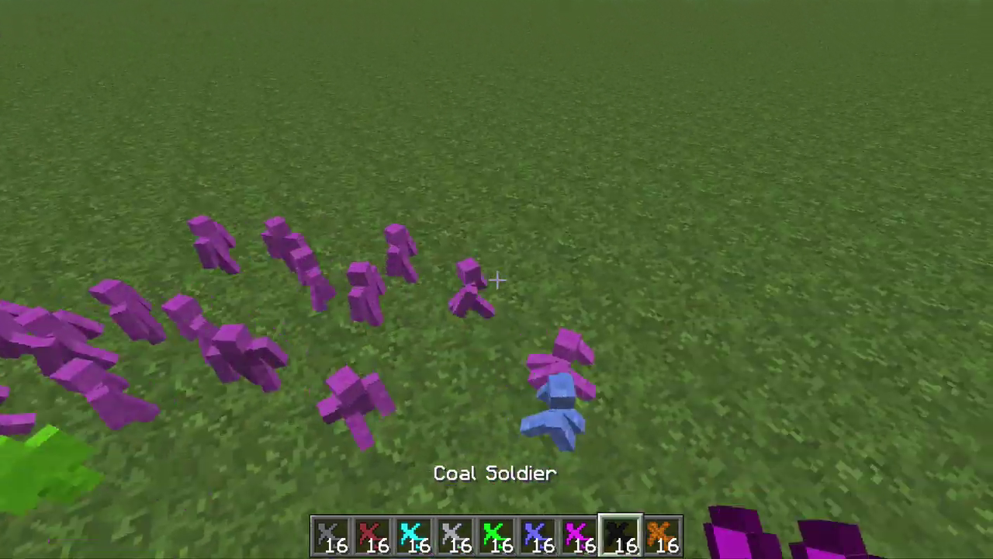
pyautogui.rightClick(496, 280)
pyautogui.scroll(-1, 497, 280)
pyautogui.rightClick(497, 280)
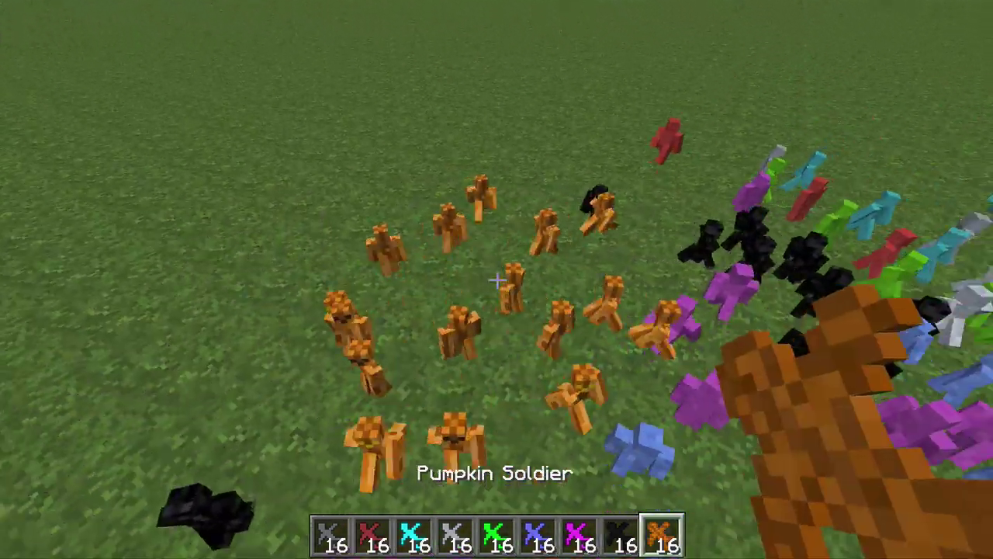
pyautogui.scroll(-1, 496, 280)
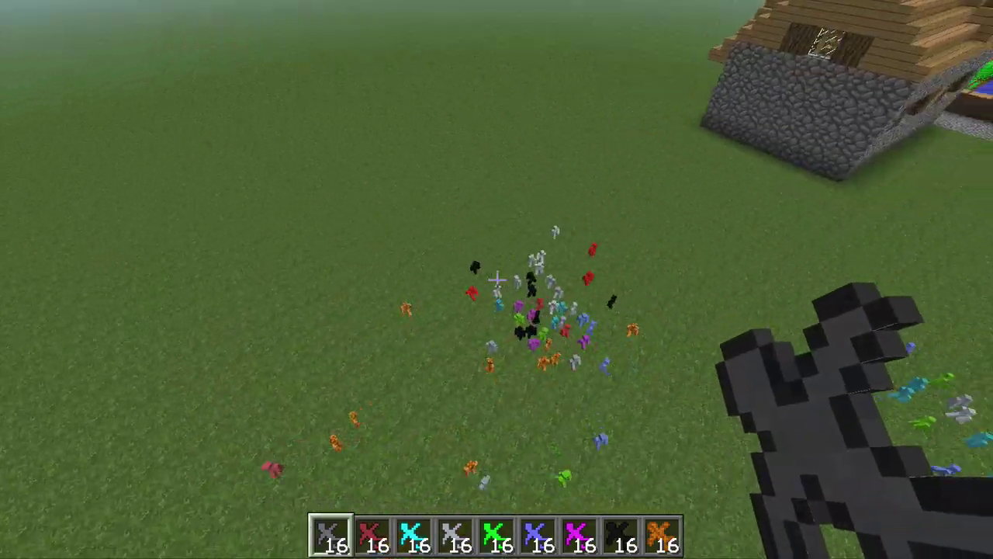
# Step: Empty all the soldier items out of the hotbar using the inventory's trash slot
pyautogui.press('e')
pyautogui.click(660, 442)
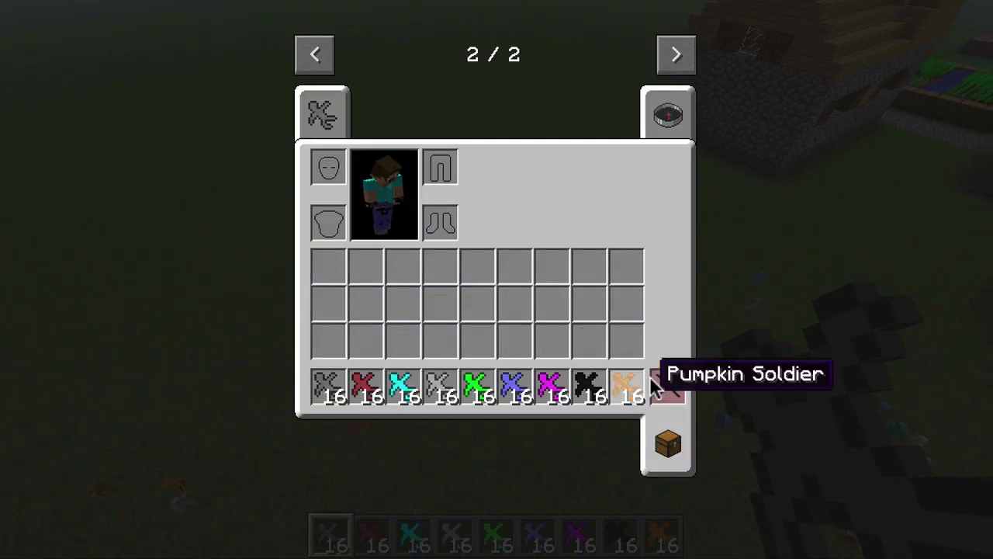
pyautogui.keyDown('shift'); pyautogui.click(665, 392); pyautogui.keyUp('shift')
pyautogui.press('e')
pyautogui.scroll(-1, 497, 279)
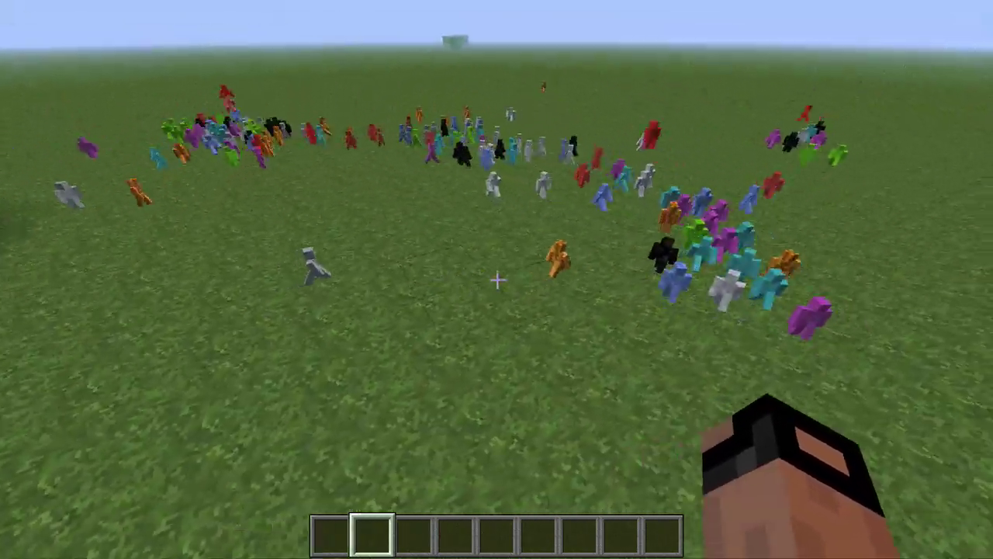
# Step: Set the video render distance to Normal and change the game difficulty
pyautogui.press('Escape')
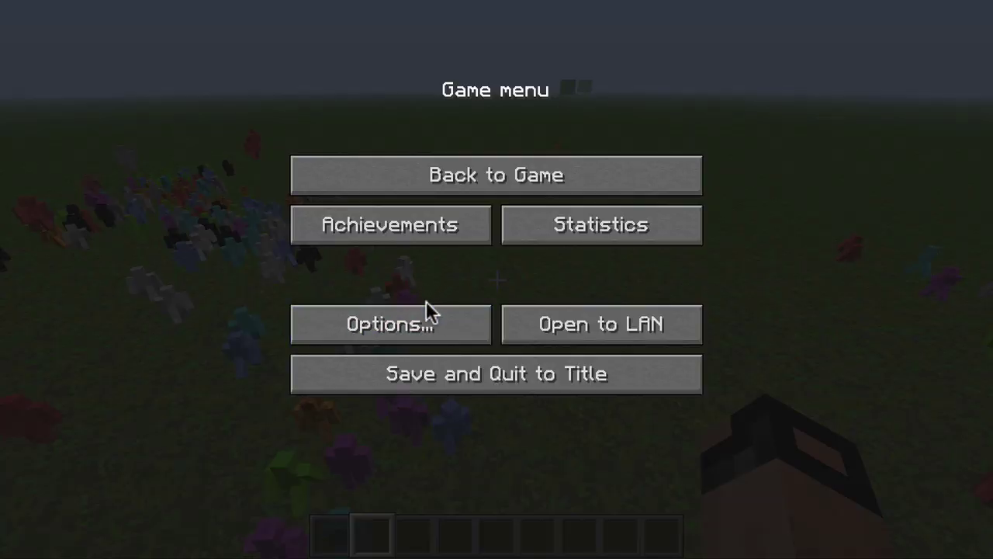
pyautogui.click(429, 310)
pyautogui.click(335, 248)
pyautogui.click(723, 80)
pyautogui.click(725, 80)
pyautogui.click(722, 81)
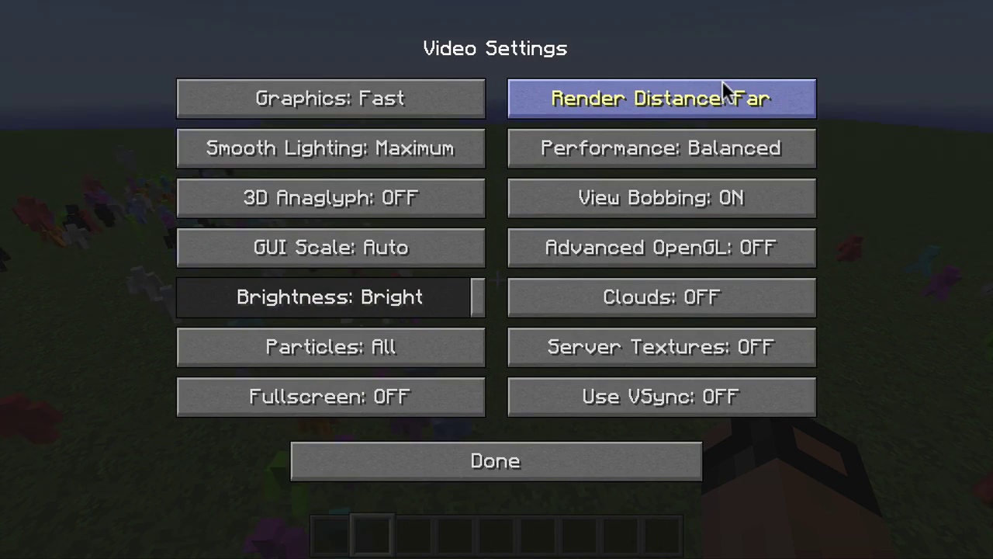
pyautogui.click(712, 90)
pyautogui.click(609, 460)
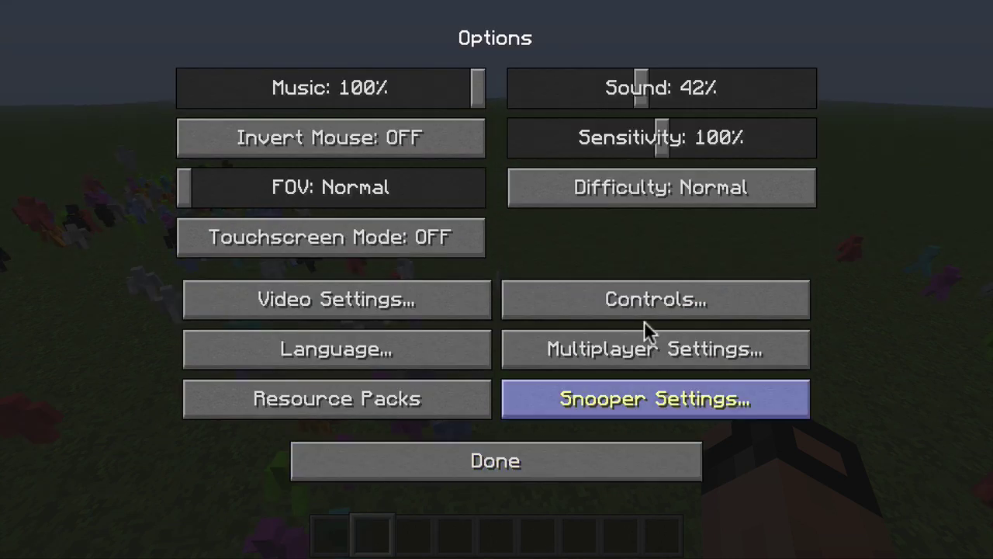
pyautogui.click(711, 186)
pyautogui.press('Escape')
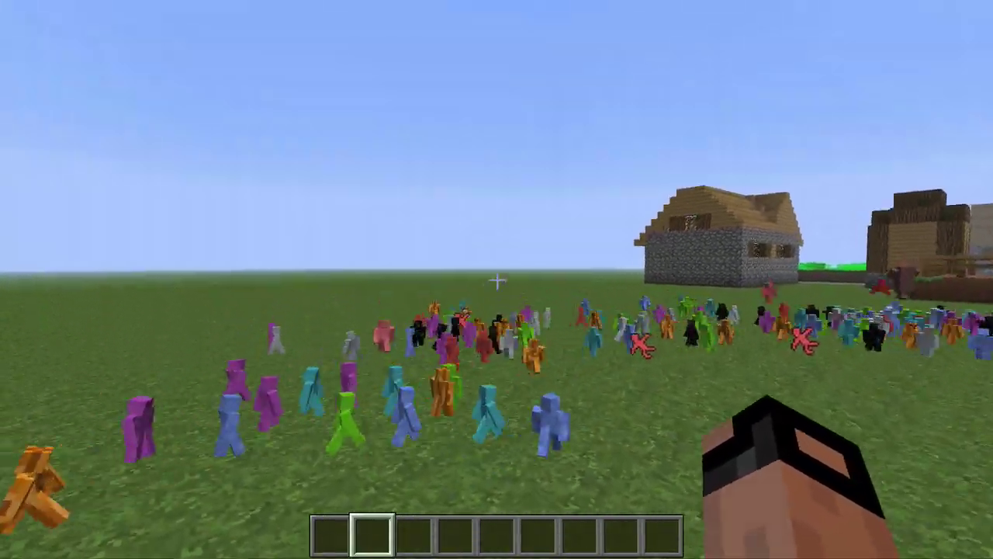
# Step: Return to first-person view and walk toward the crowd of coloured soldiers
pyautogui.press('Escape')
pyautogui.press('Escape')
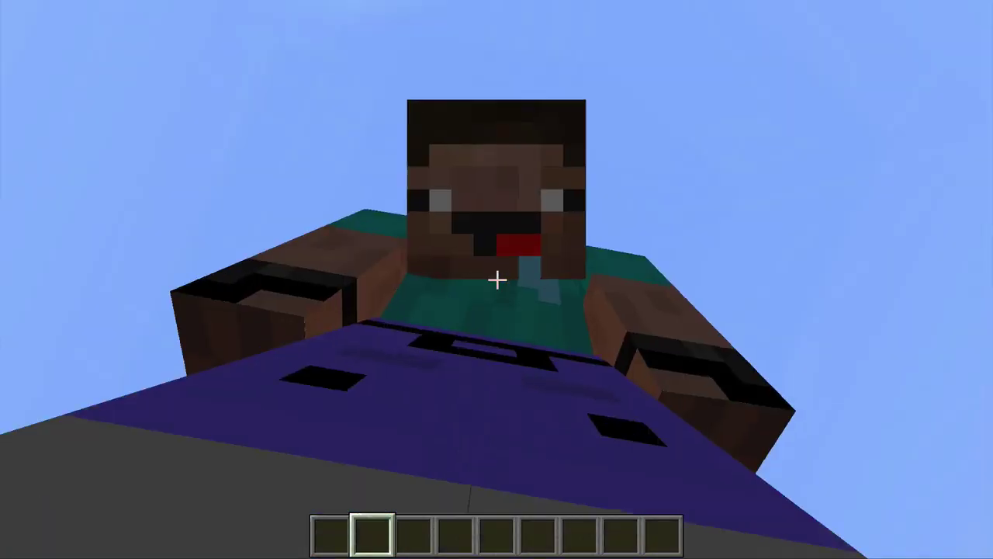
pyautogui.press('F5')
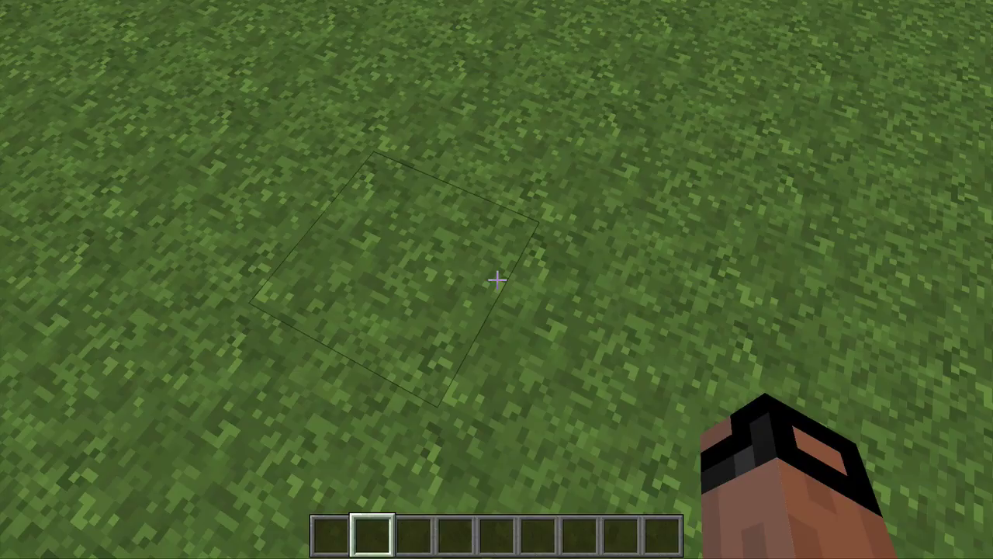
pyautogui.press('w')
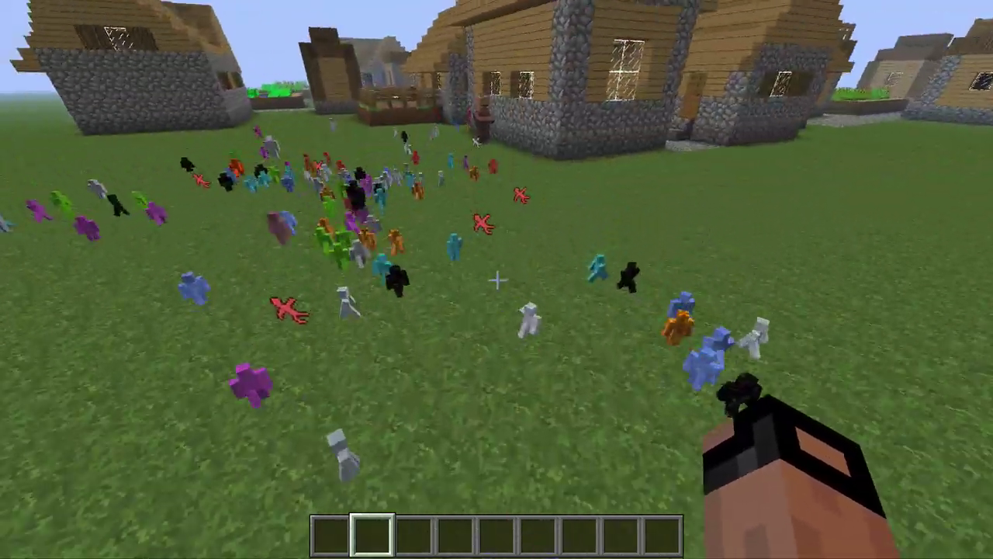
pyautogui.press('w')
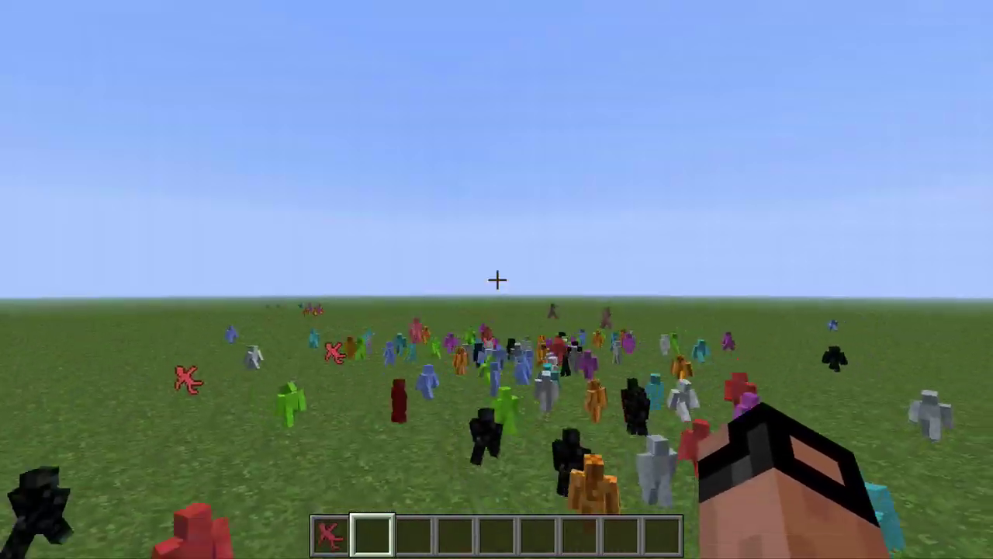
# Step: Place a Red Soldier on the grass beside the village house wall
pyautogui.press('1')
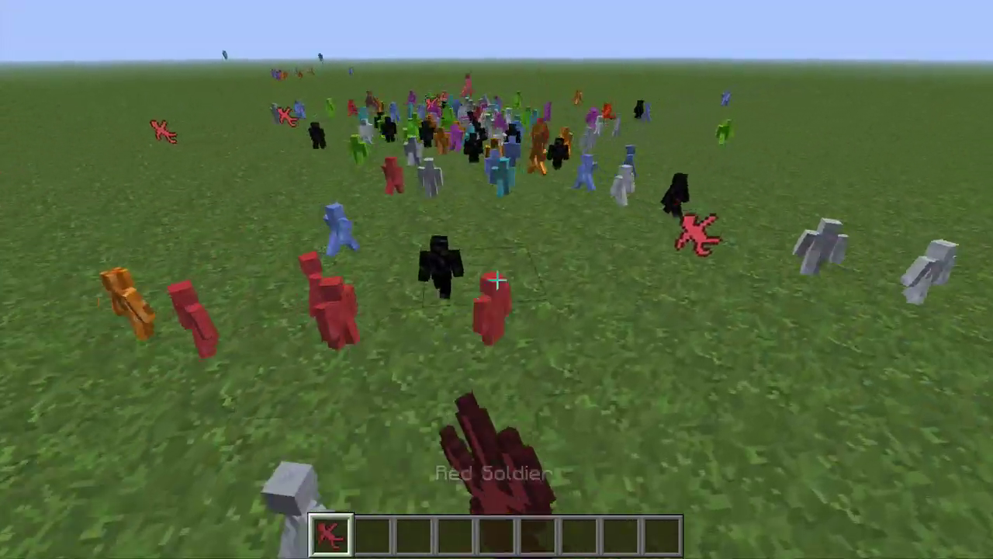
pyautogui.press('e')
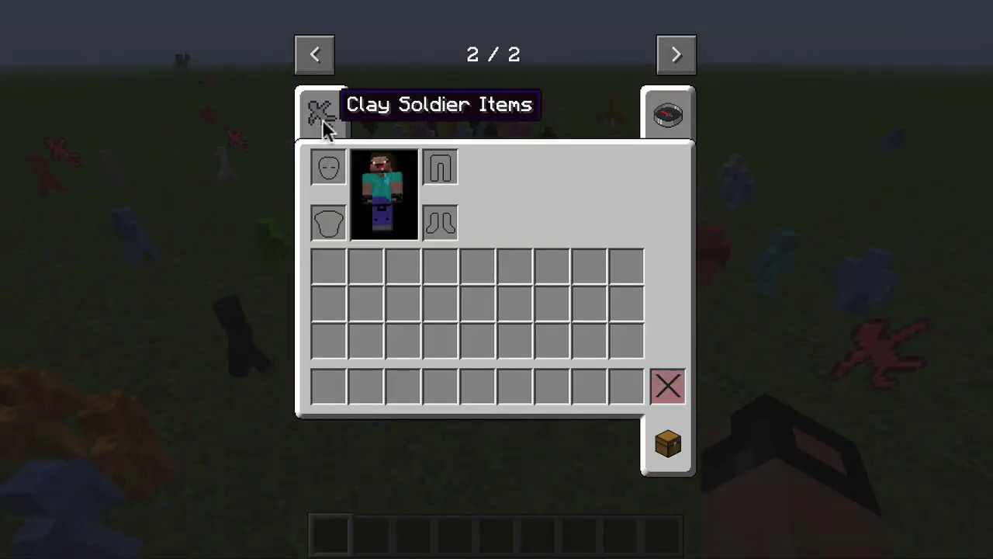
pyautogui.click(326, 128)
pyautogui.scroll(-5, 506, 310)
pyautogui.scroll(3, 497, 264)
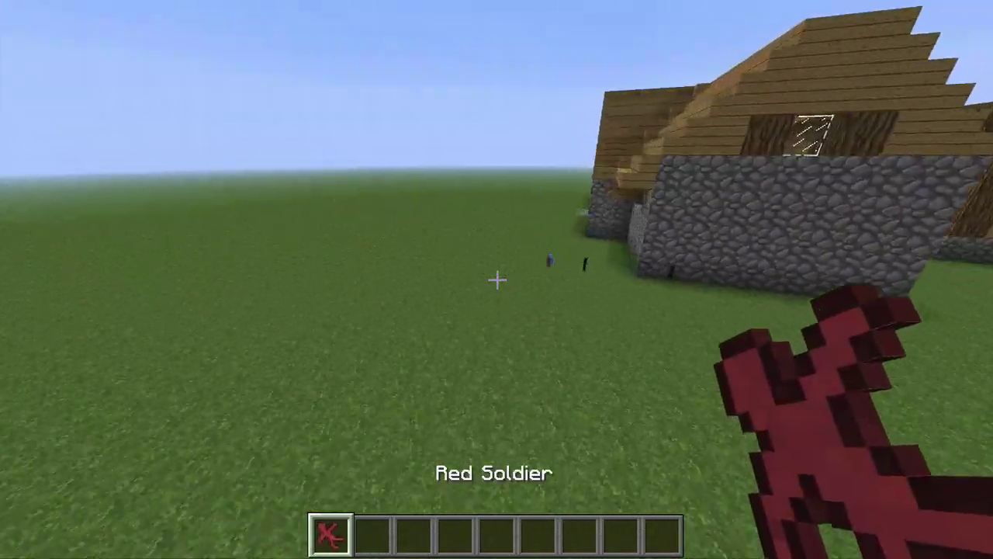
pyautogui.press('w')
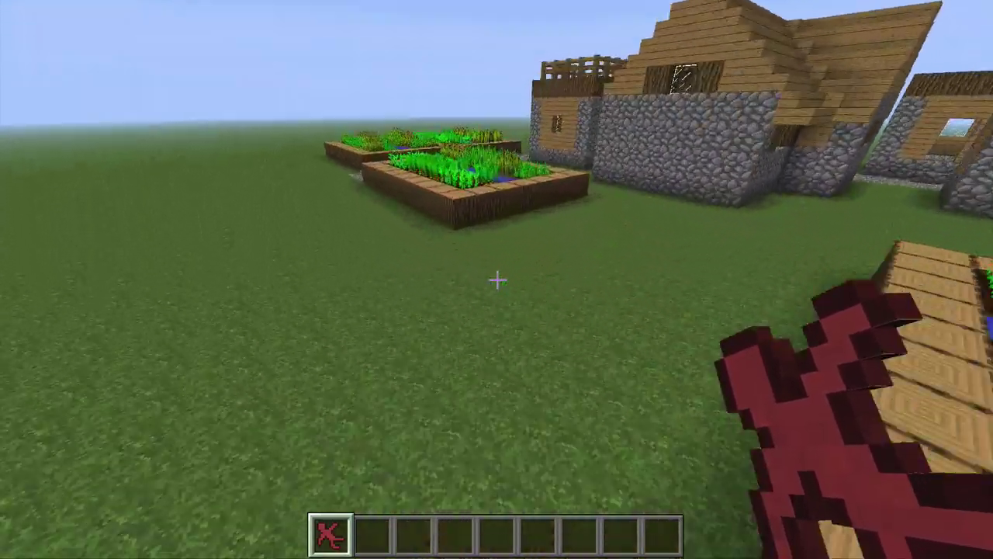
pyautogui.rightClick(497, 280)
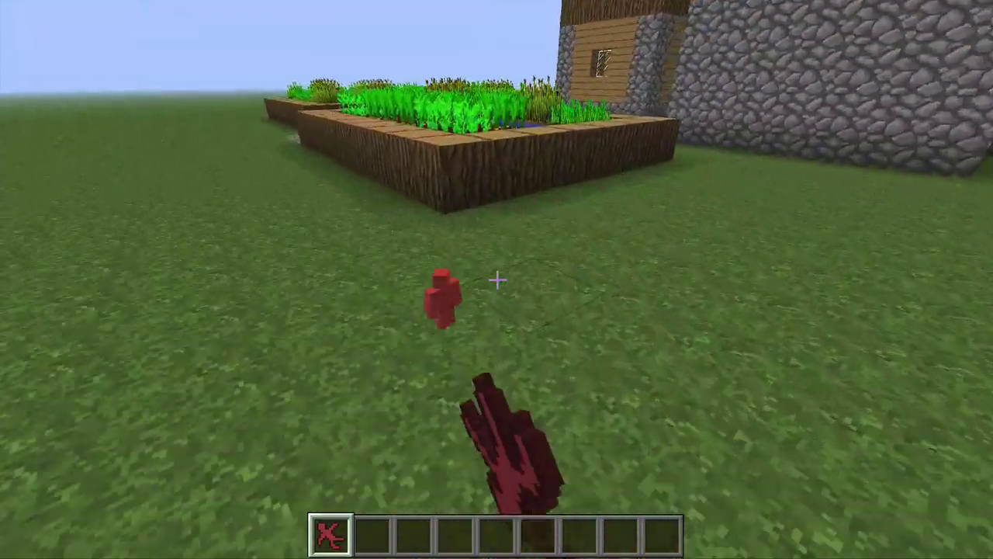
# Step: Search 'horse' and place a grey Clay Horse beside the red soldier
pyautogui.press('e')
pyautogui.click(656, 124)
pyautogui.write('h')
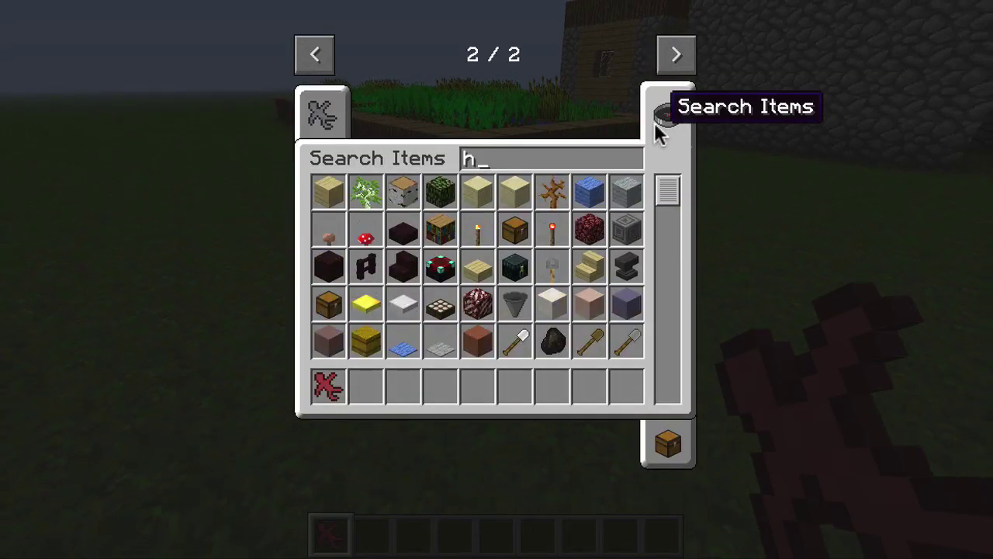
pyautogui.write('orse')
pyautogui.click(369, 232)
pyautogui.click(363, 386)
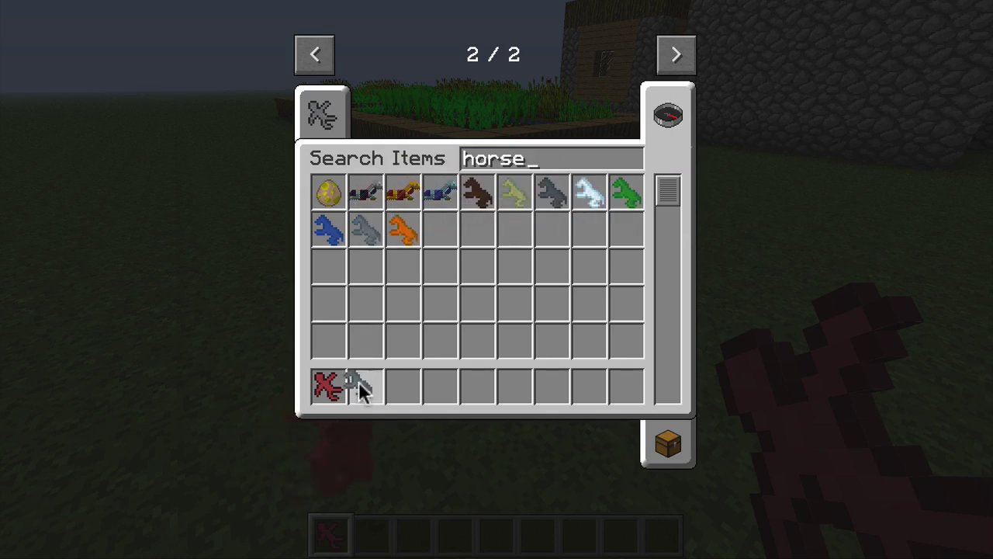
pyautogui.press('e')
pyautogui.press('2')
pyautogui.rightClick(496, 279)
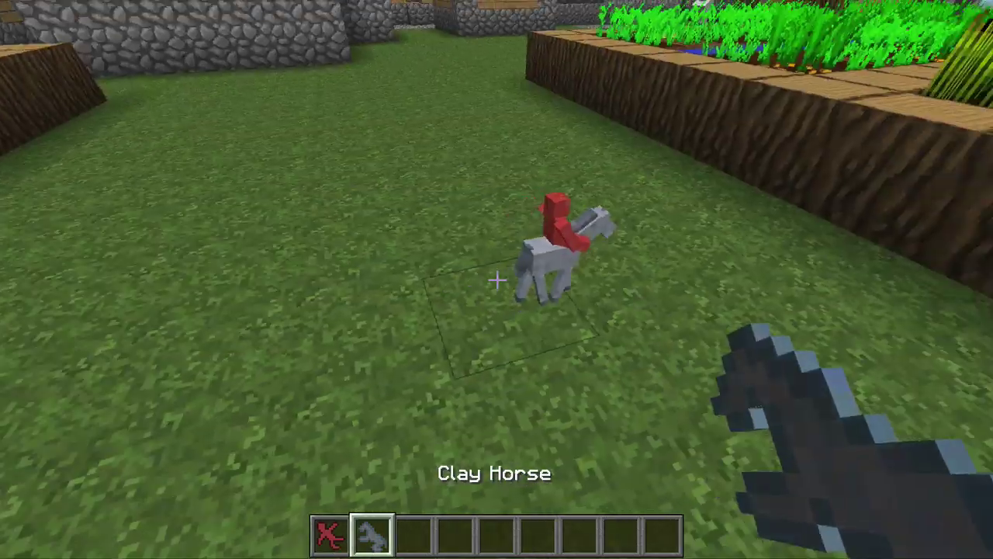
# Step: Drop a stick and a flint near the mounted soldier by the farm border
pyautogui.press('w')
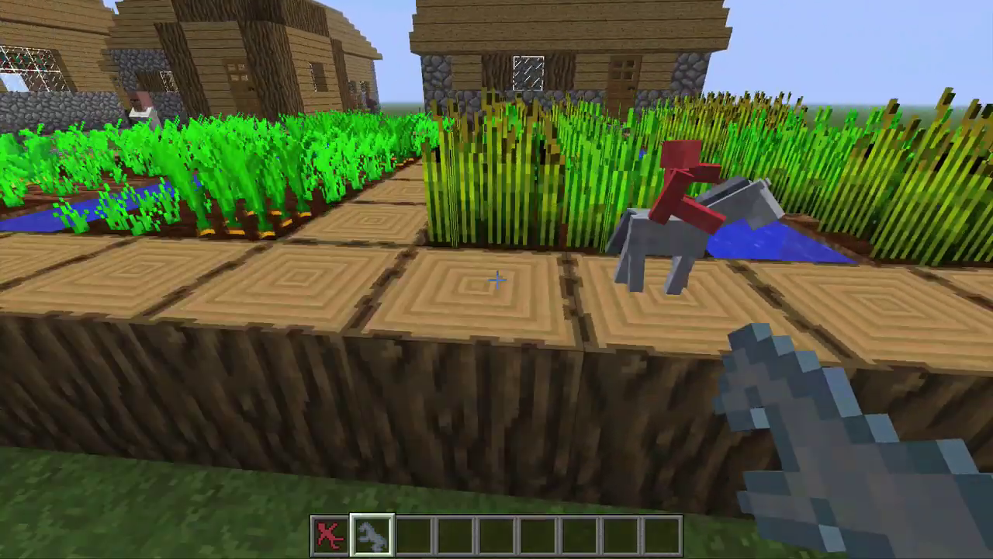
pyautogui.write('est')
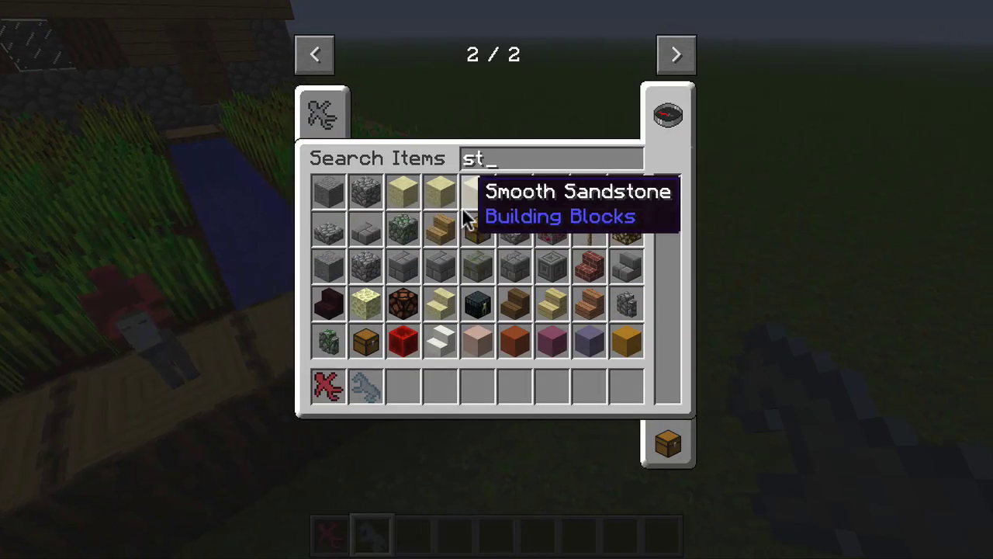
pyautogui.write('ick')
pyautogui.press('Escape')
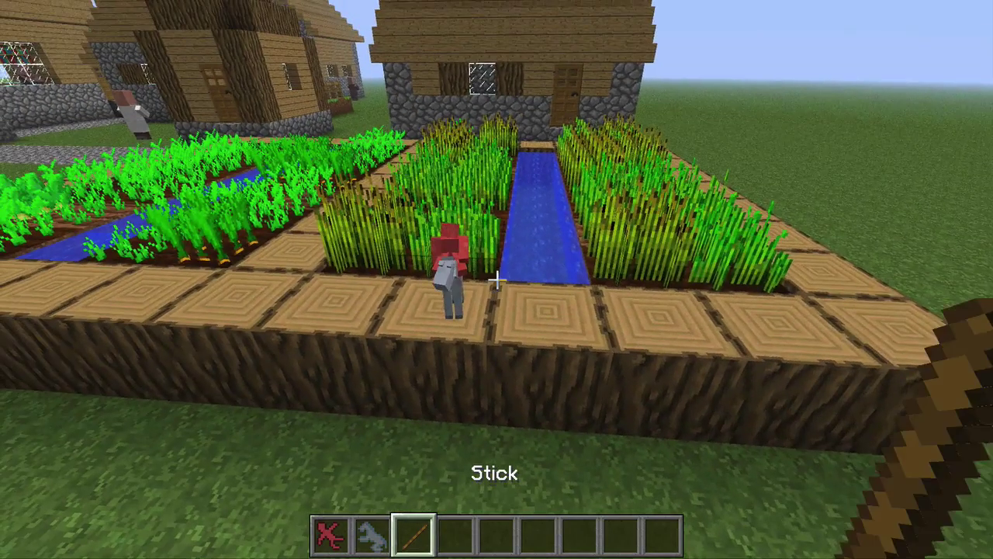
pyautogui.press('q')
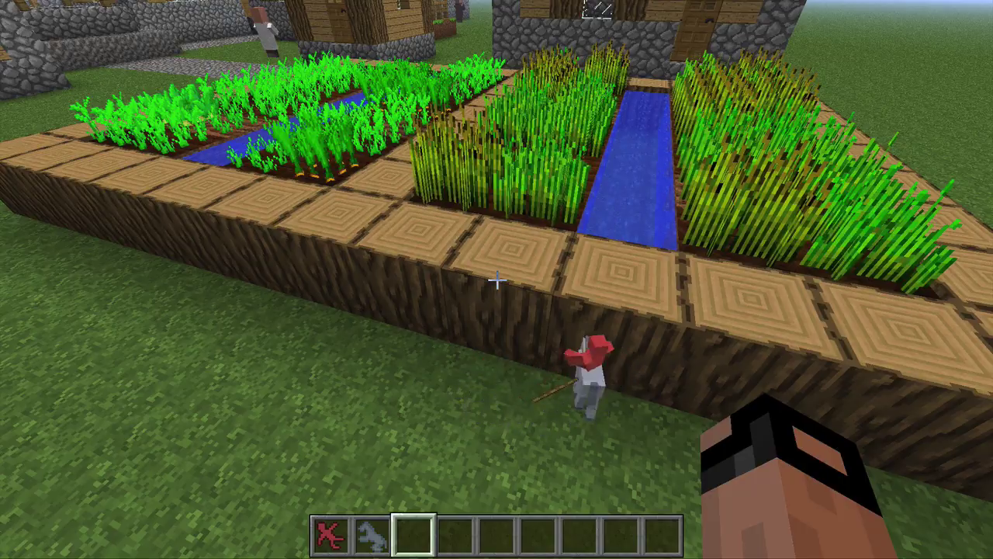
pyautogui.write('e')
pyautogui.write('fli')
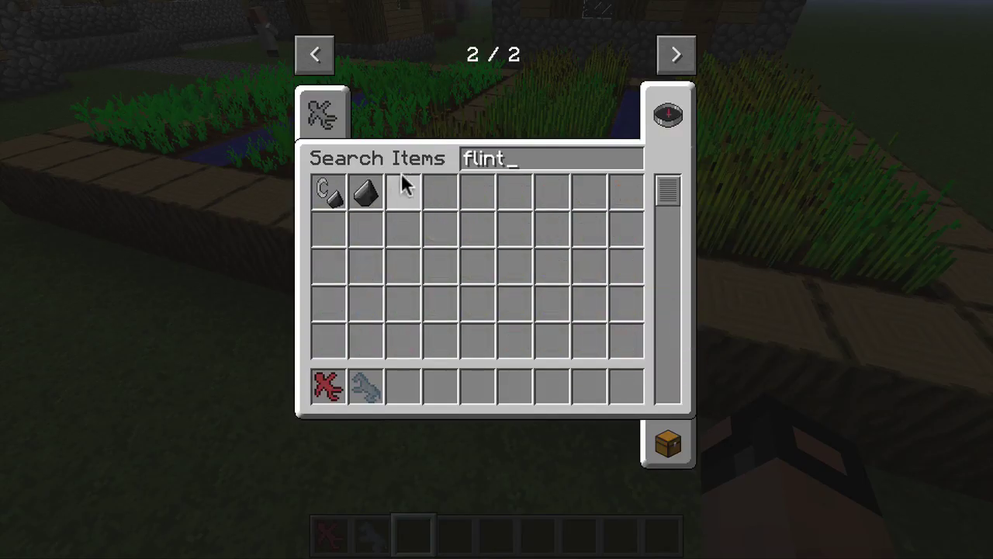
pyautogui.write('nt')
pyautogui.click(410, 391)
pyautogui.press('Escape')
pyautogui.press('q')
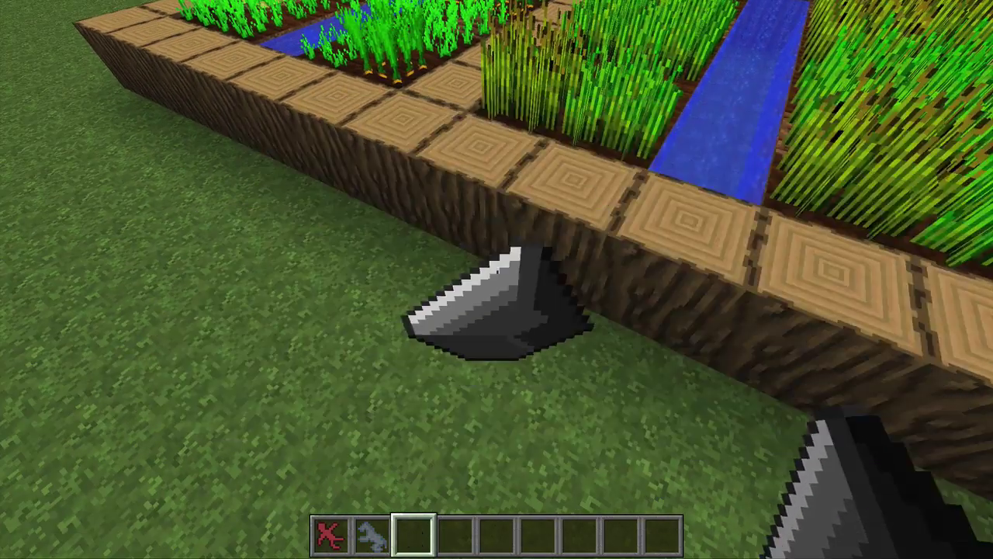